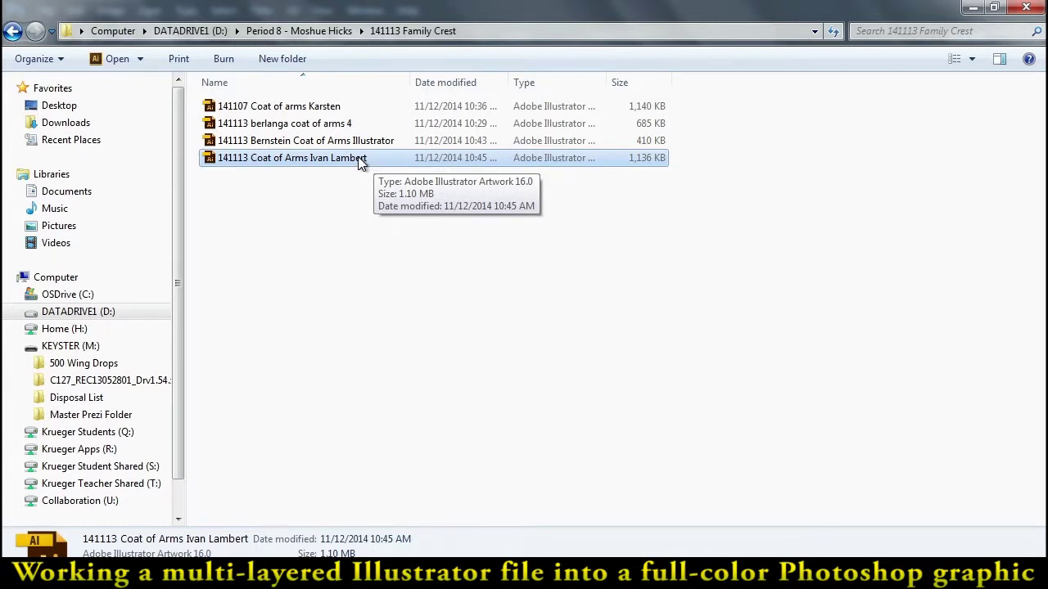
Open the coat of arms .ai file from the 141113 Family Crest folder in Illustrator
double_click(357, 157)
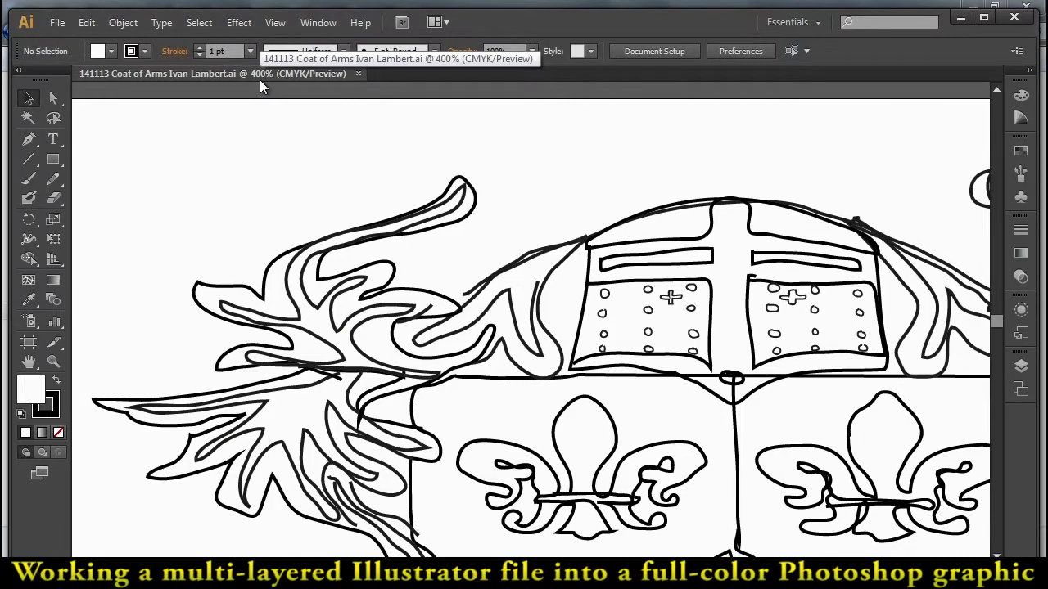
Zoom out from 400% to 100% to show the whole crest and artboard
key(ctrl+minus)
key(ctrl+minus)
key(ctrl+minus)
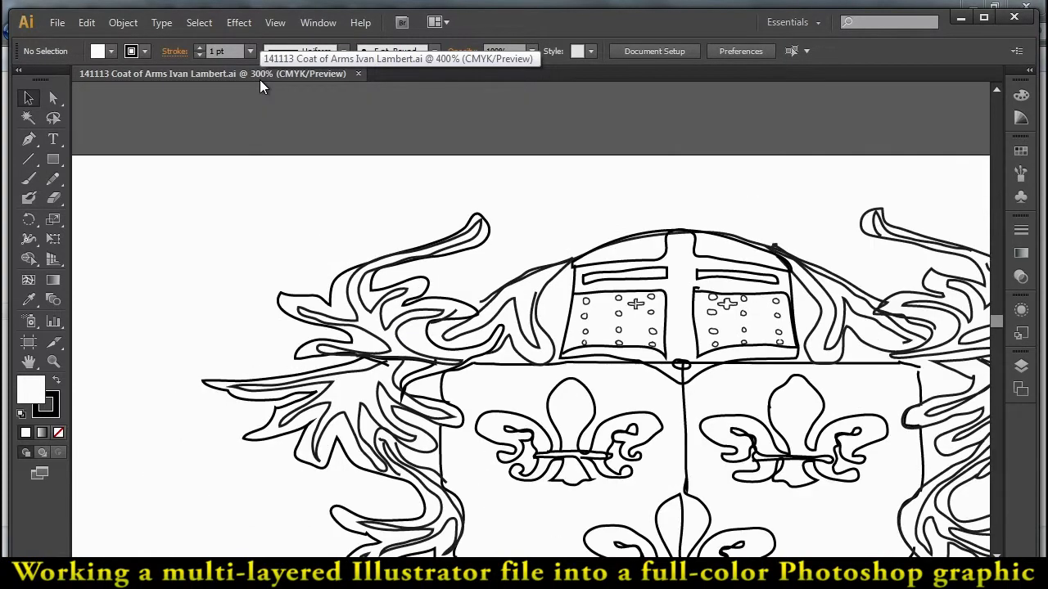
key(ctrl+minus)
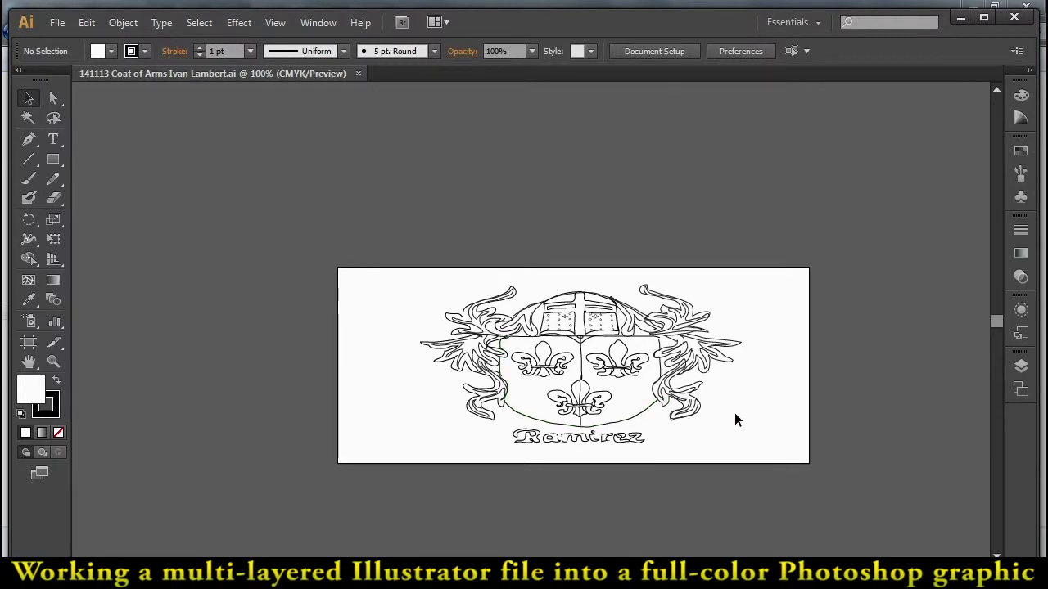
Squeeze all the coat of arms artwork narrower horizontally toward the left, then deselect it
key(ctrl+a)
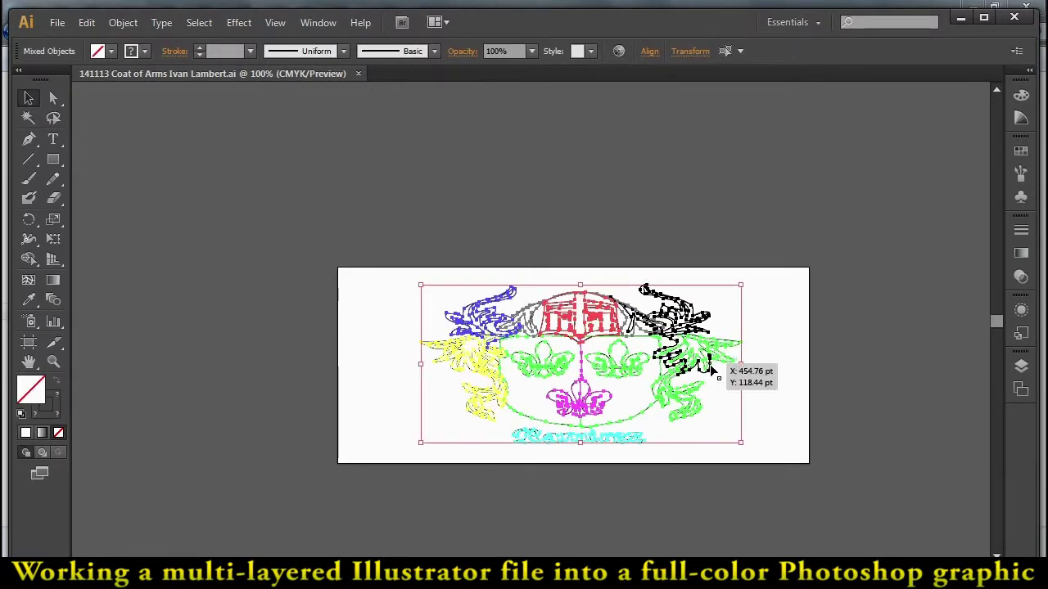
drag(743, 366, 647, 367)
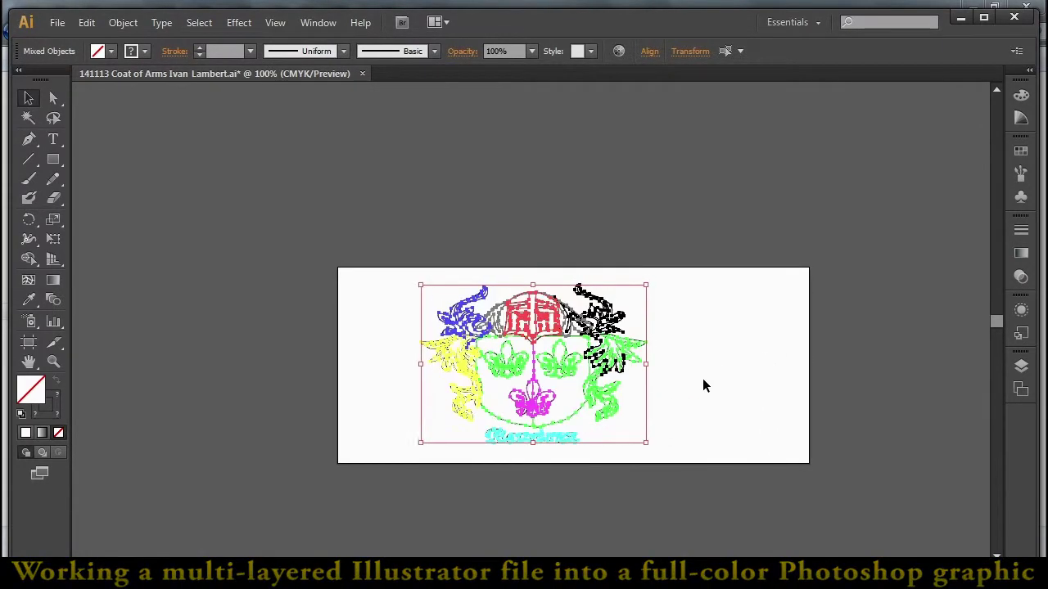
click(722, 463)
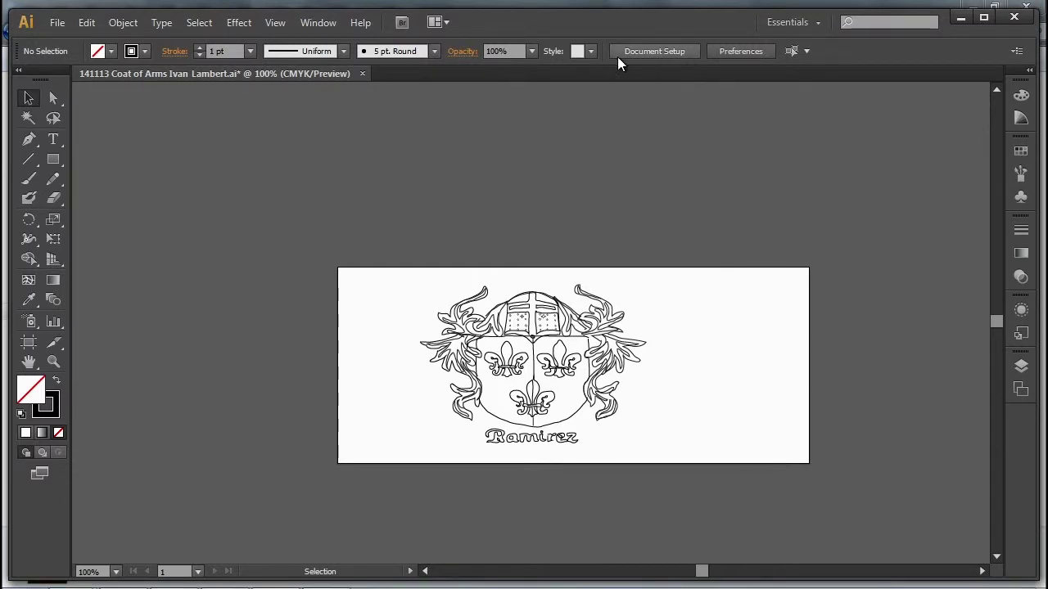
Trim the artboard from 576 pt to 316 pt wide, 240 pt tall, around the crest
click(58, 23)
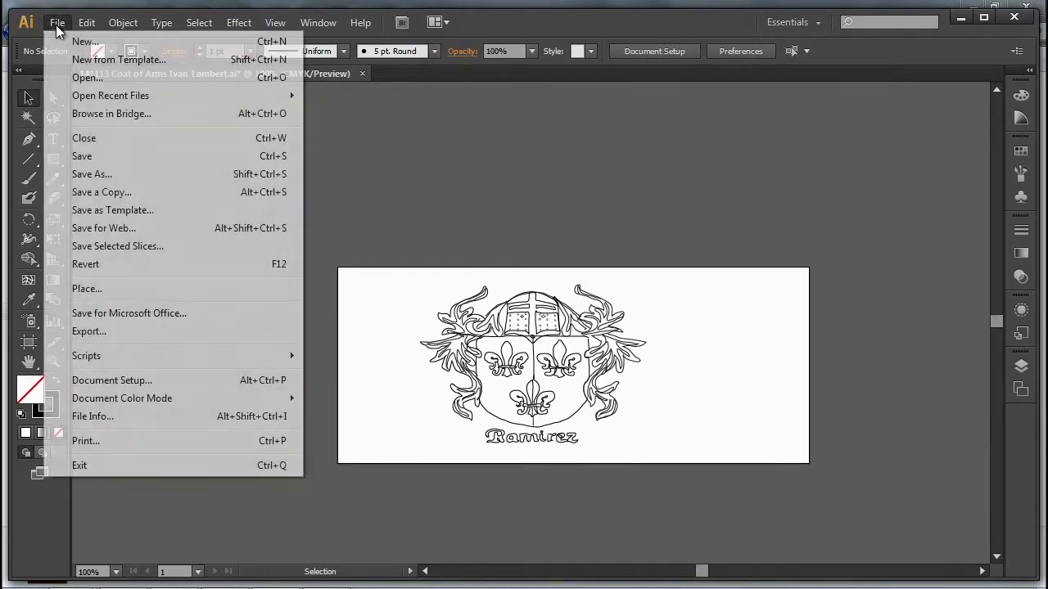
click(118, 380)
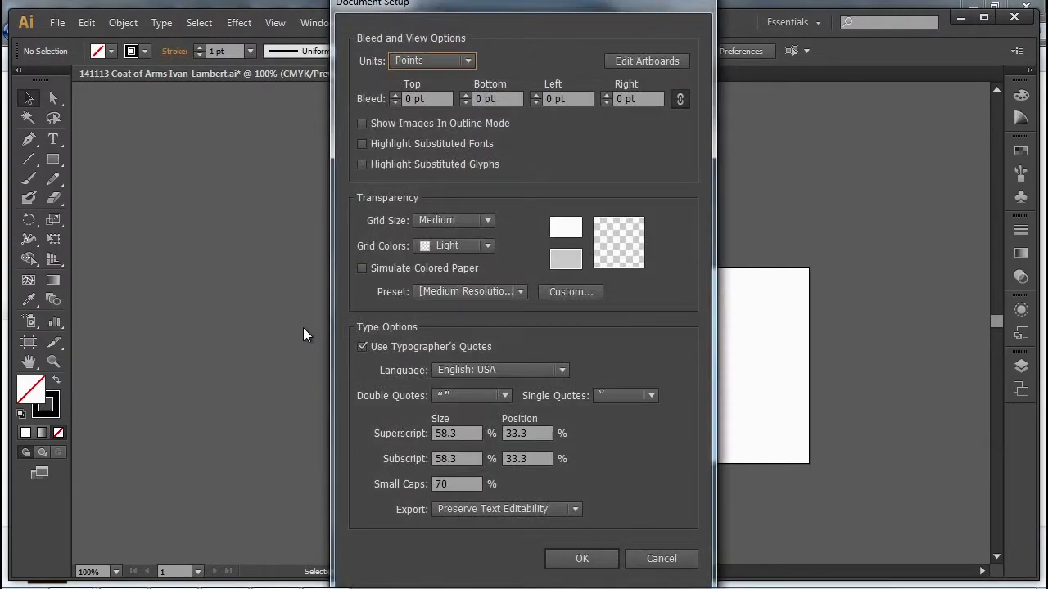
click(646, 61)
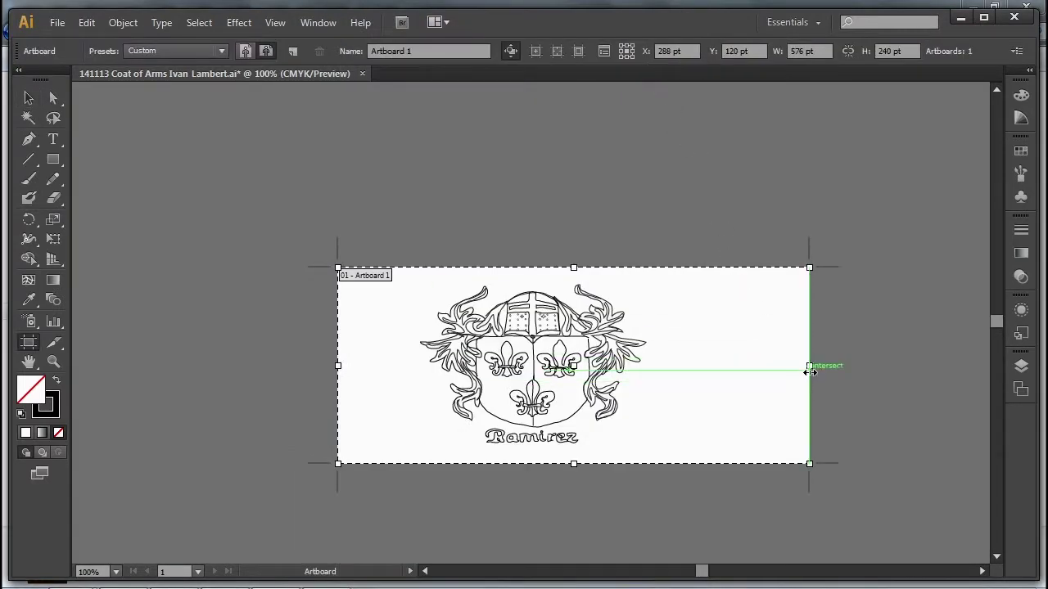
drag(809, 372, 663, 368)
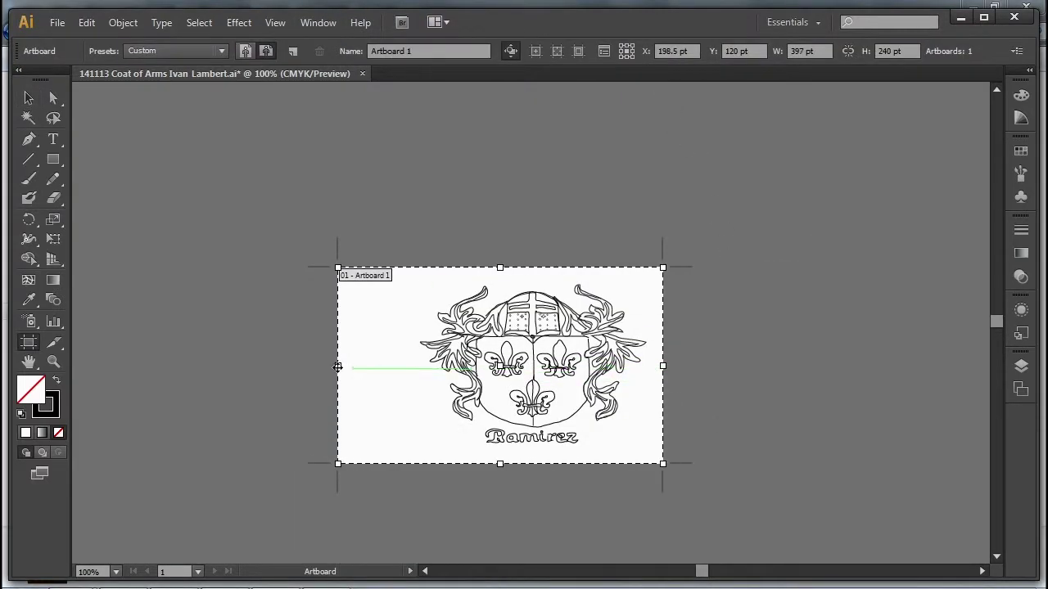
drag(338, 368, 405, 367)
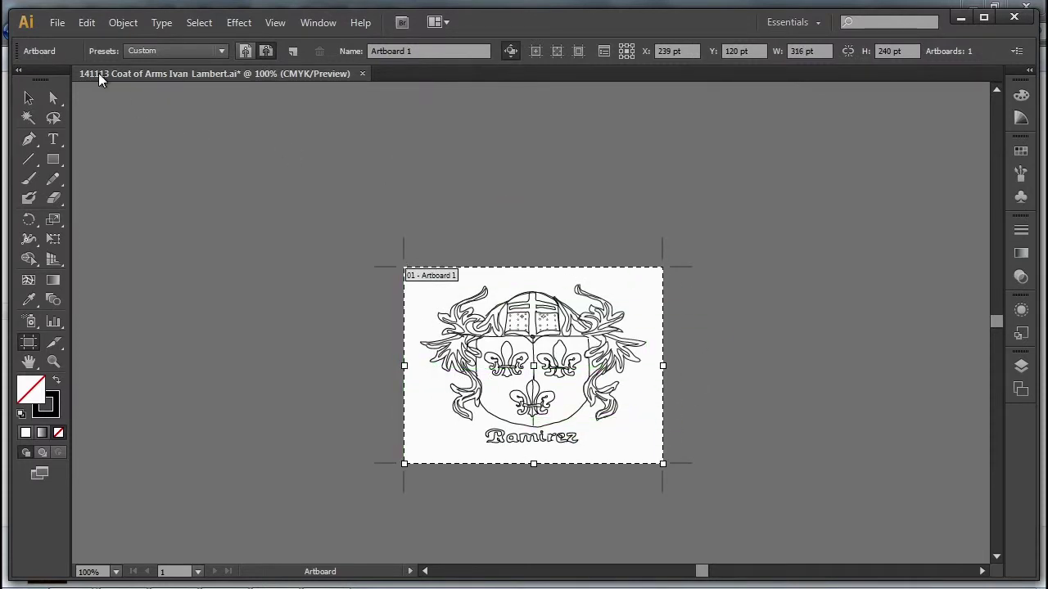
click(29, 98)
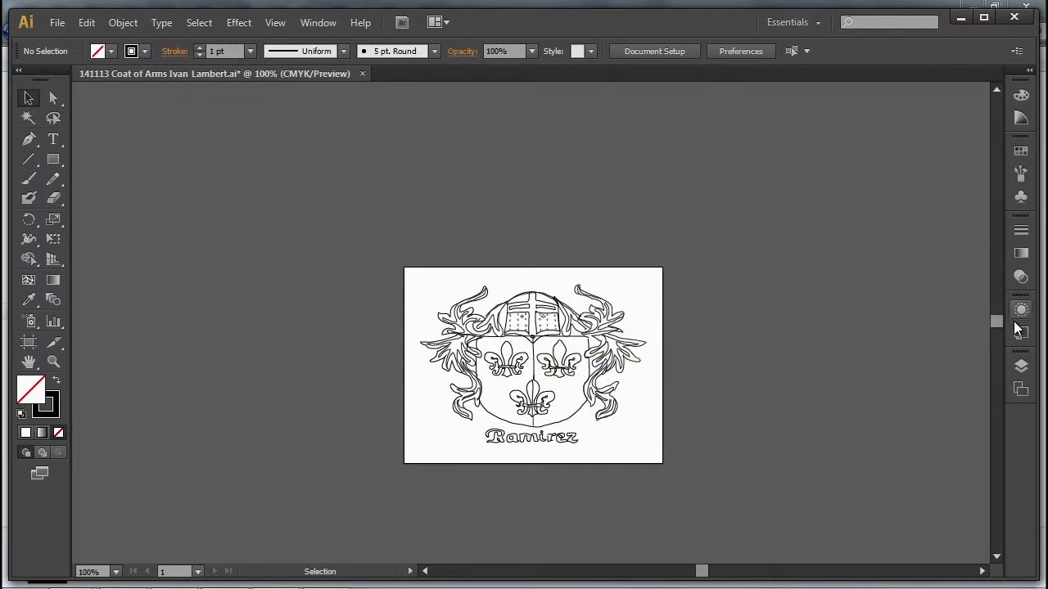
Toggle Layers 2–5 off and on to identify the helmet and fleurs-de-lis artwork
click(1021, 366)
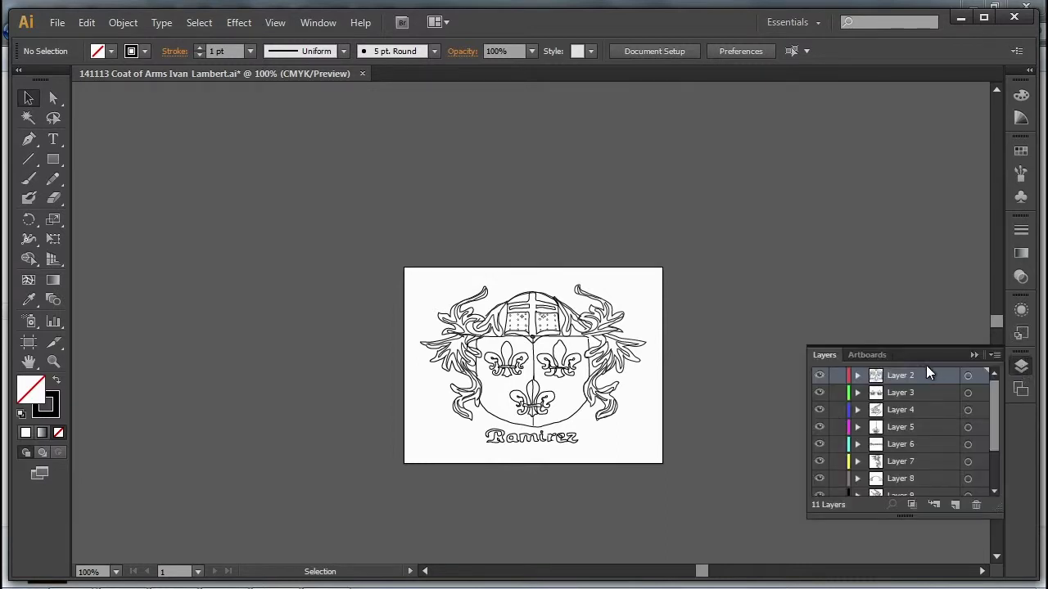
click(820, 376)
click(819, 376)
click(820, 393)
click(820, 393)
click(819, 410)
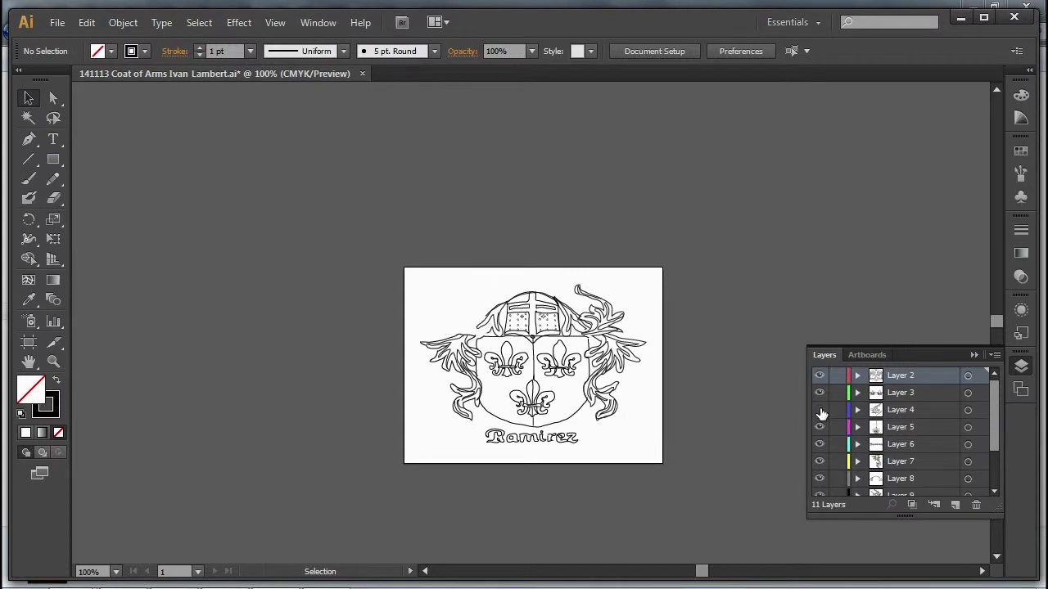
click(819, 410)
click(820, 427)
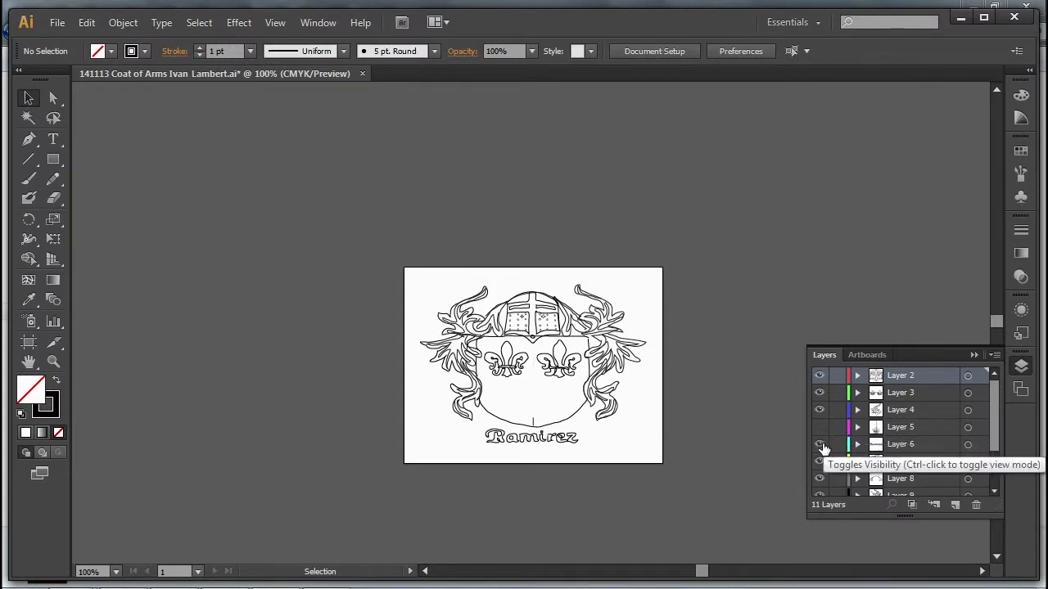
click(819, 428)
Check Layers 6–8, including the name lettering, leaving every layer visible
click(820, 444)
click(820, 445)
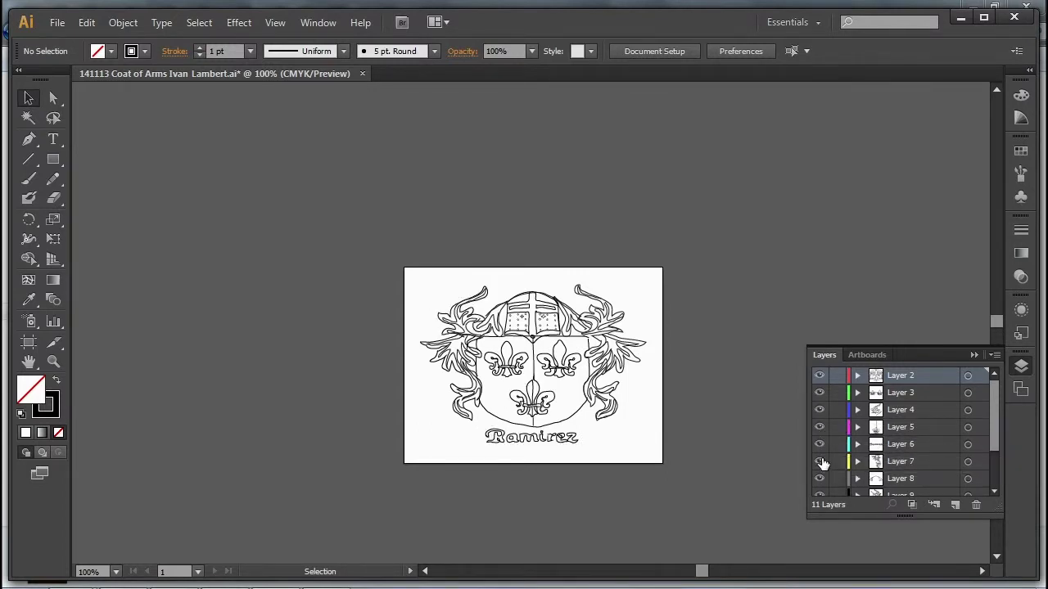
click(819, 462)
click(822, 464)
click(822, 480)
click(821, 480)
drag(989, 440, 994, 464)
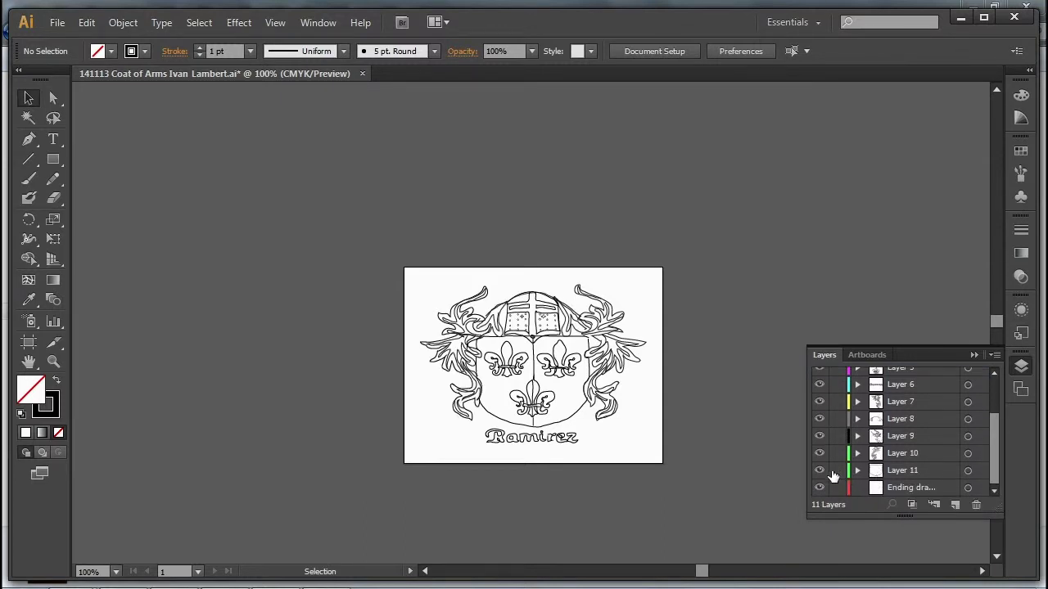
click(57, 24)
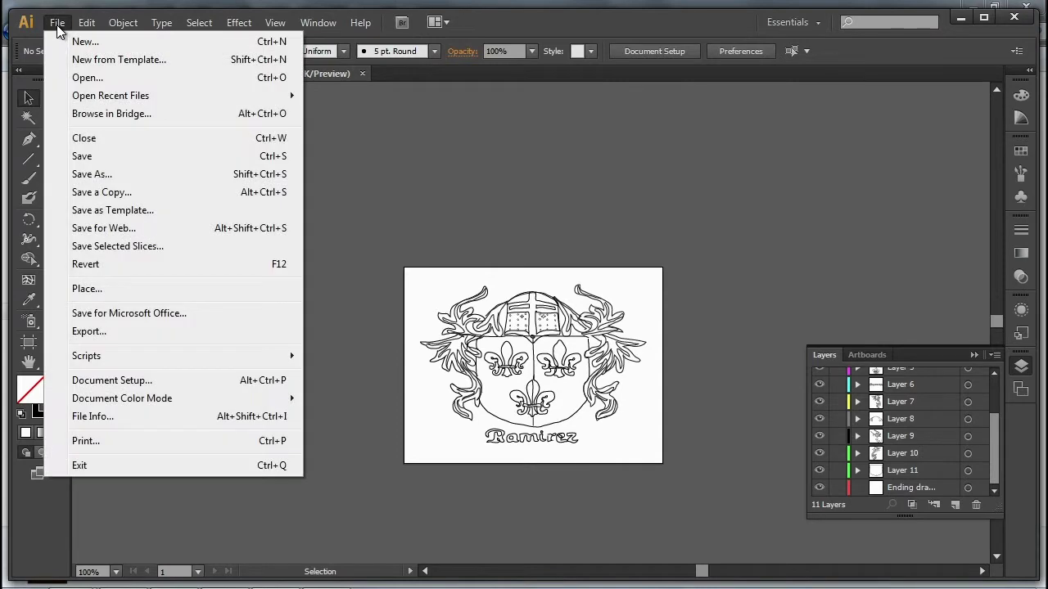
Export the drawing as a Photoshop PSD file under its existing name
click(100, 333)
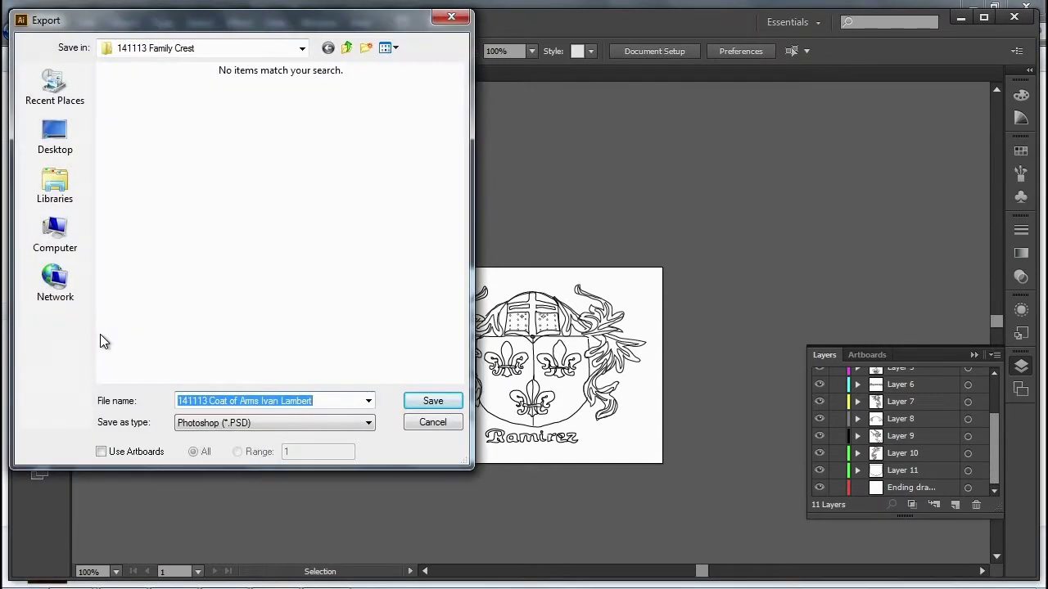
click(236, 426)
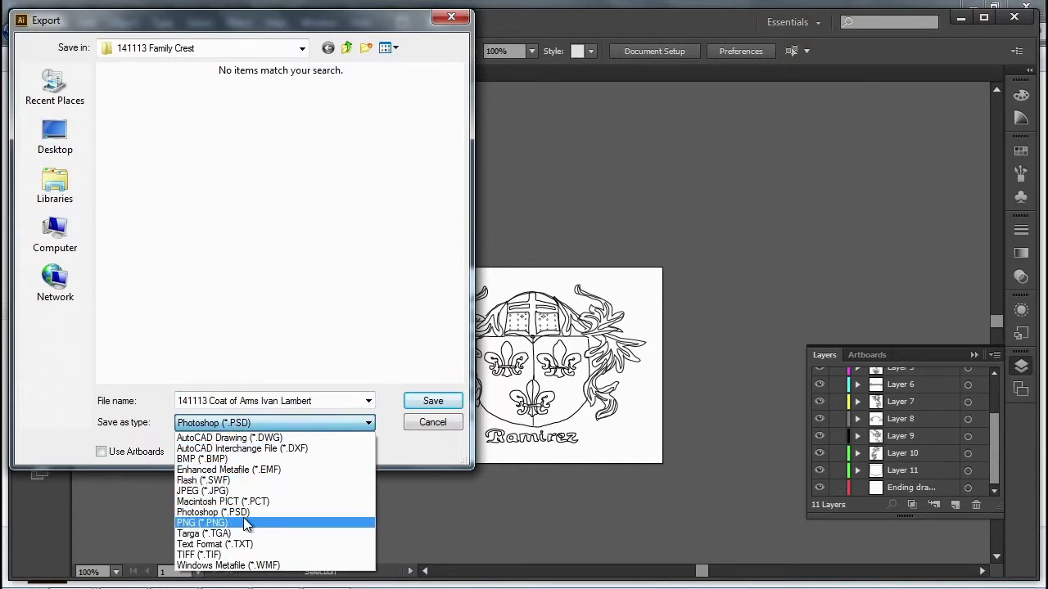
click(246, 512)
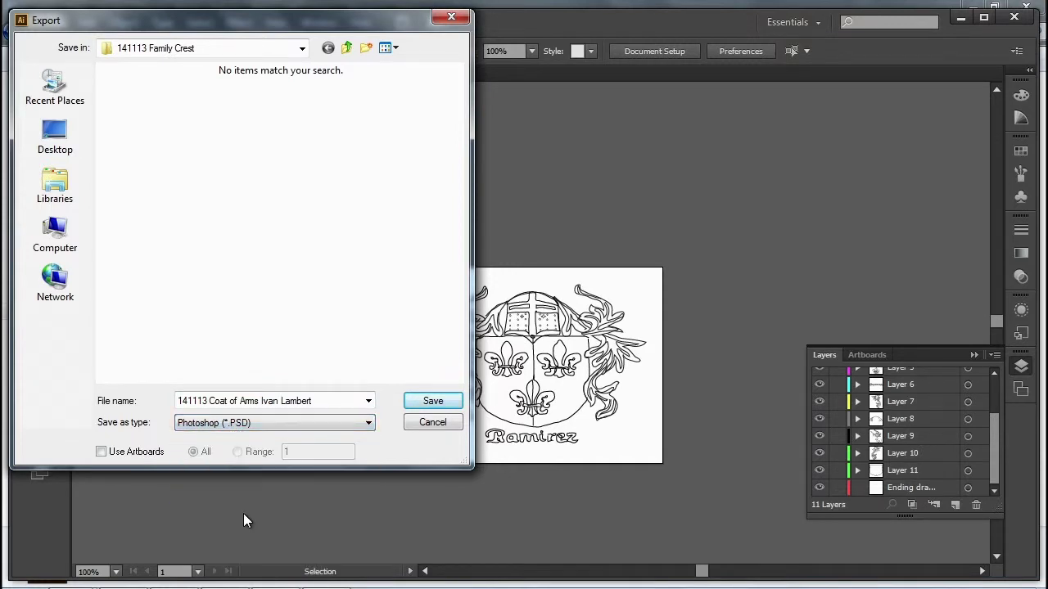
click(433, 401)
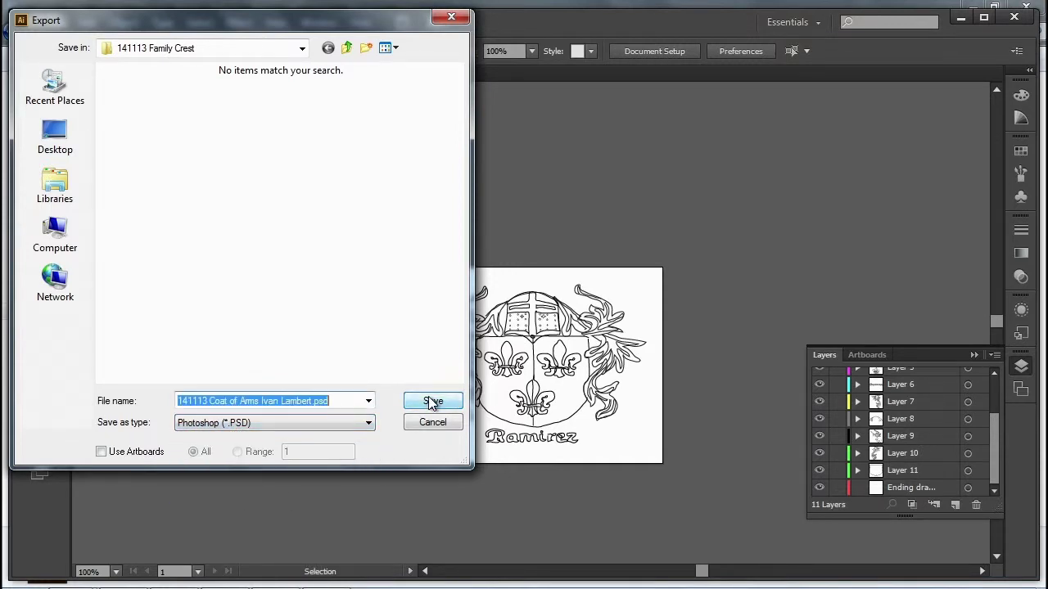
click(434, 401)
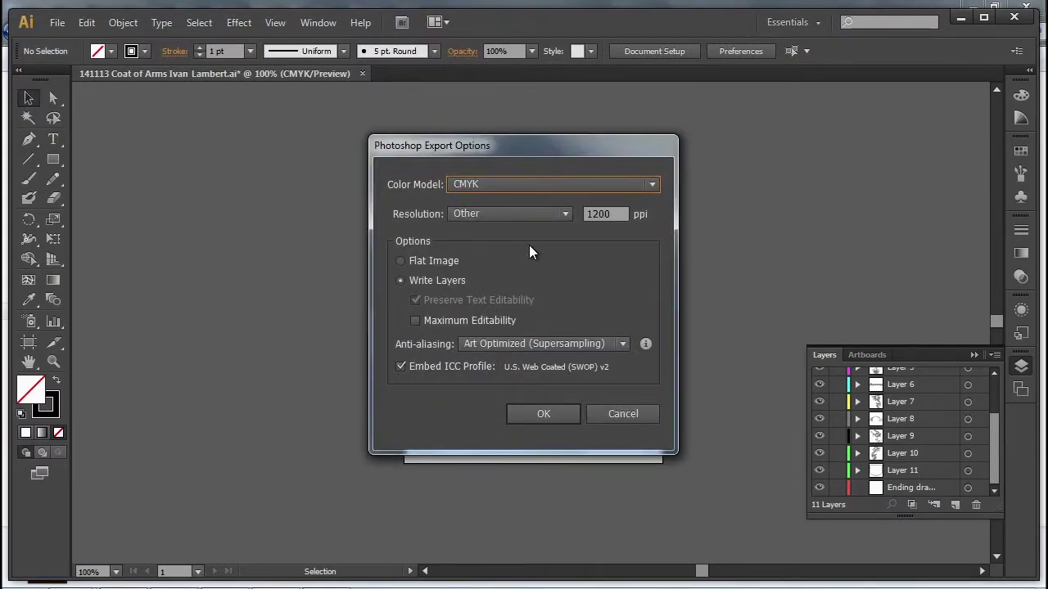
Set PSD export to CMYK, High 300 ppi, Art Optimized, no ICC profile, layers written
click(567, 215)
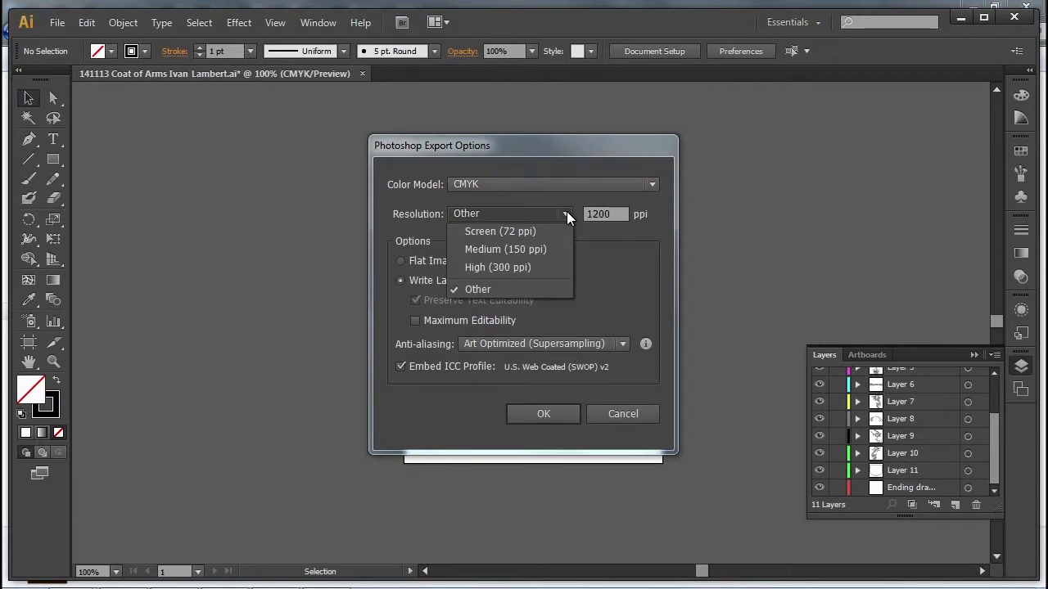
click(537, 268)
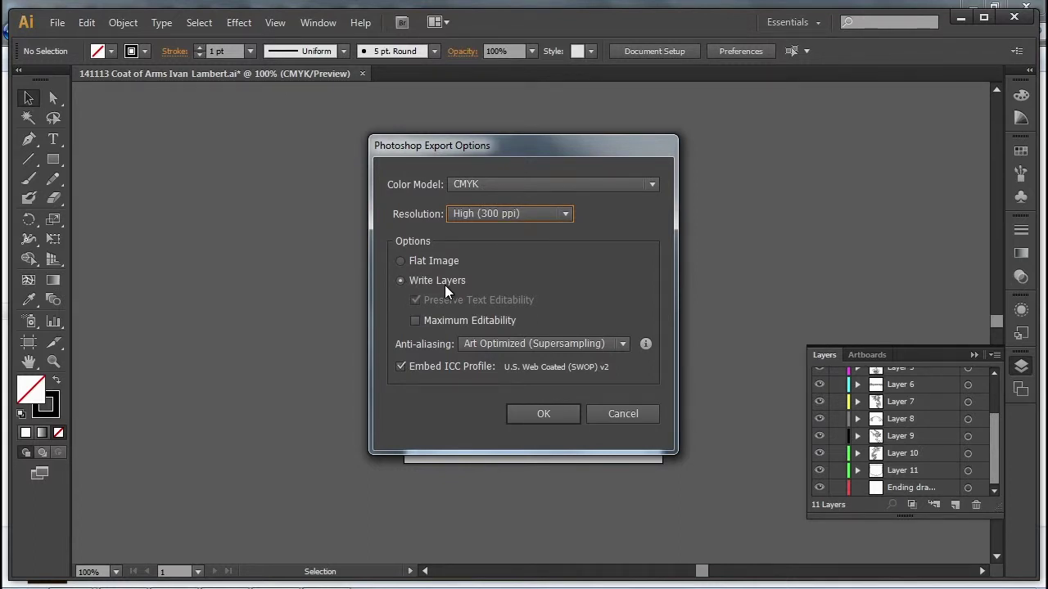
click(489, 182)
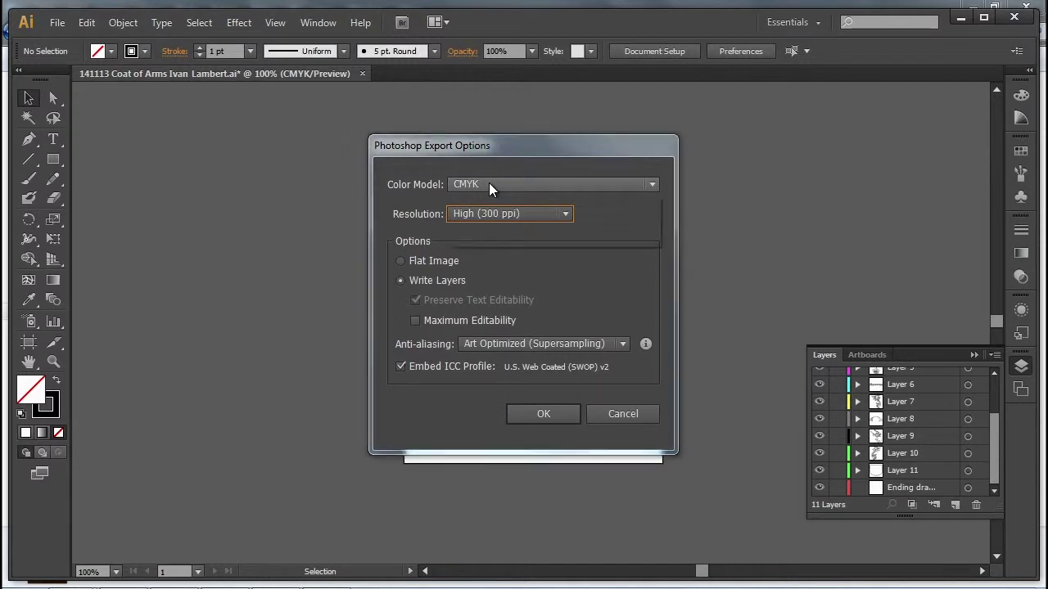
click(488, 199)
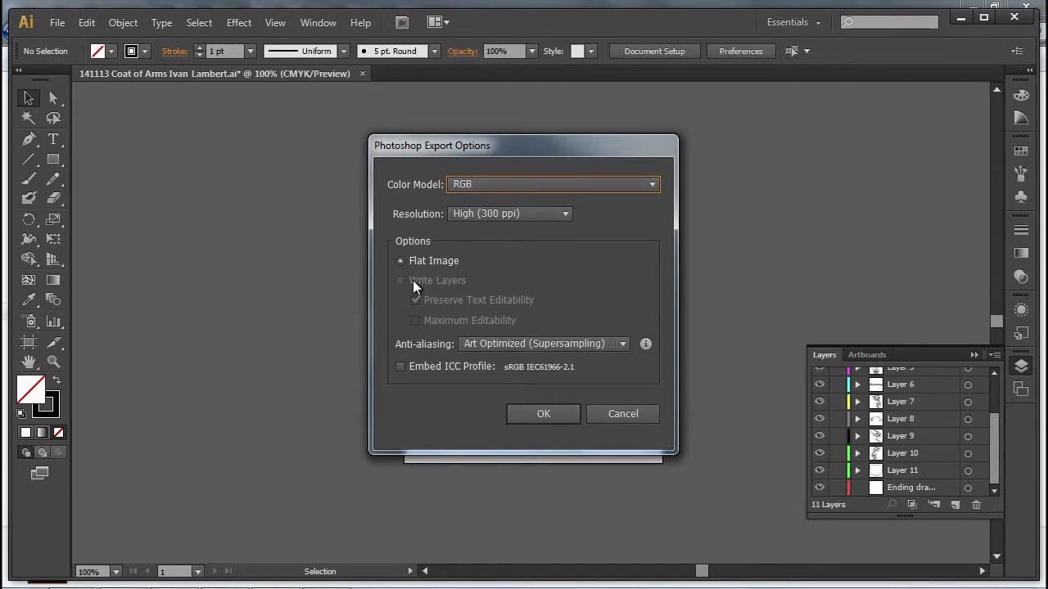
click(478, 184)
click(479, 220)
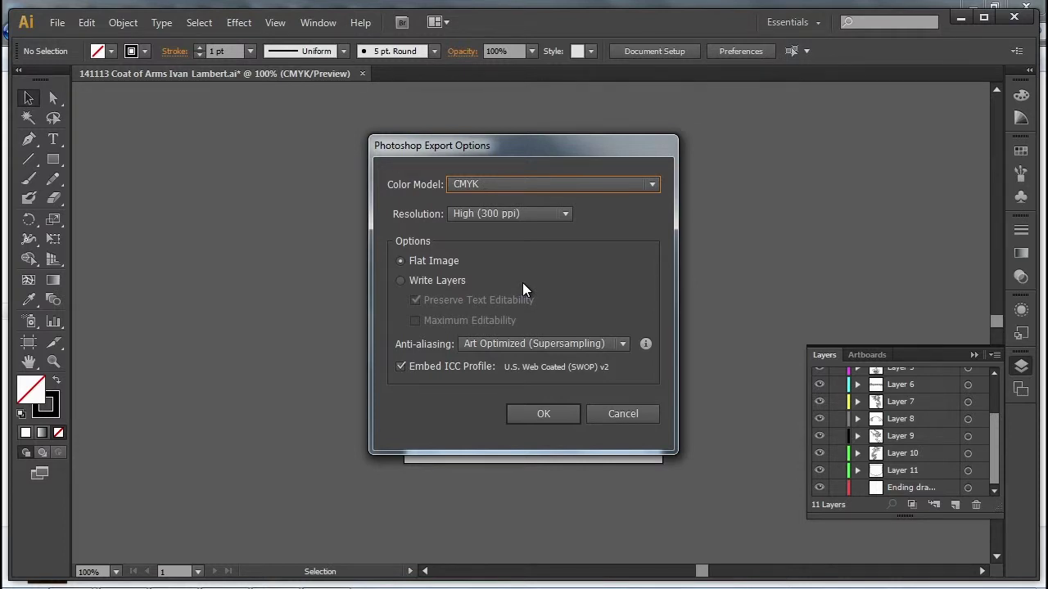
click(492, 346)
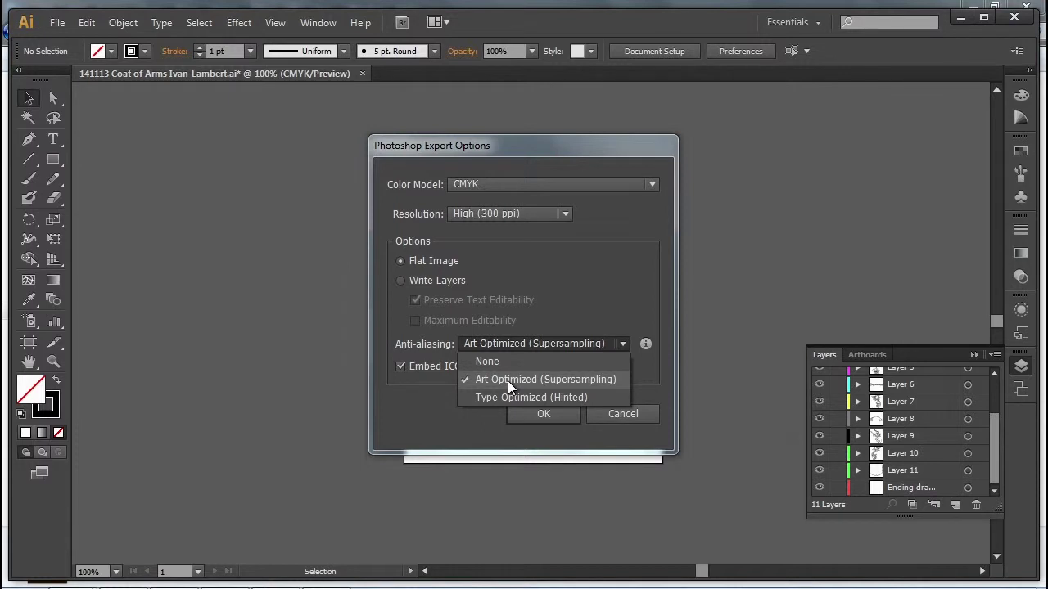
click(570, 382)
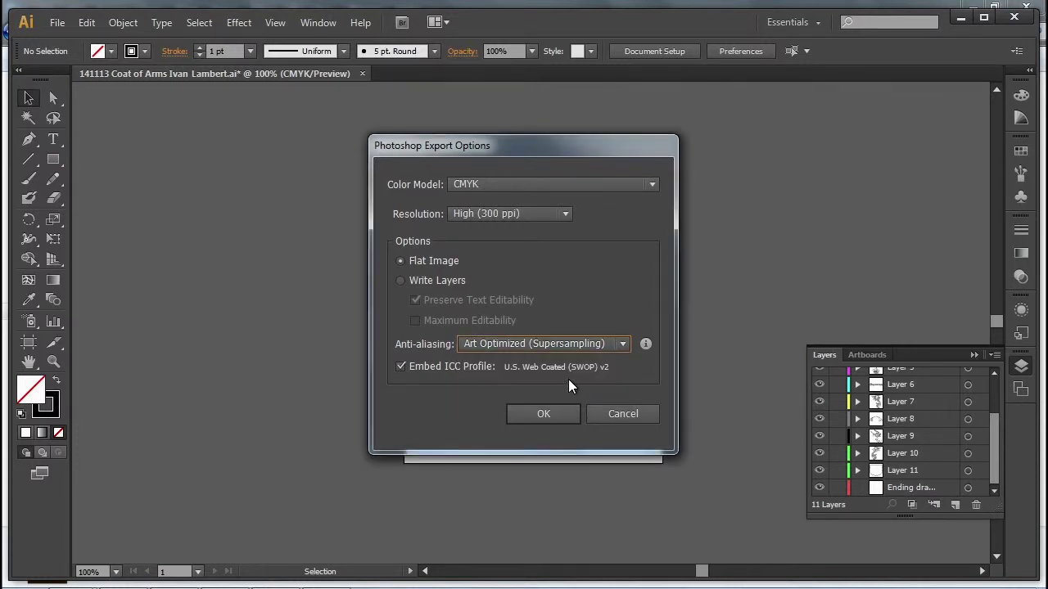
click(401, 367)
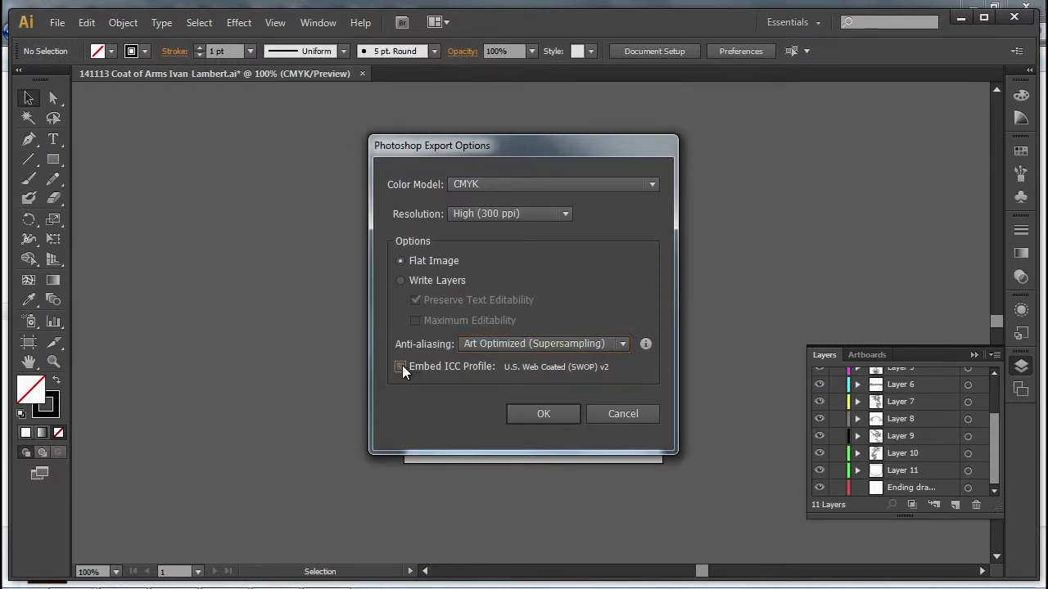
click(403, 280)
click(544, 414)
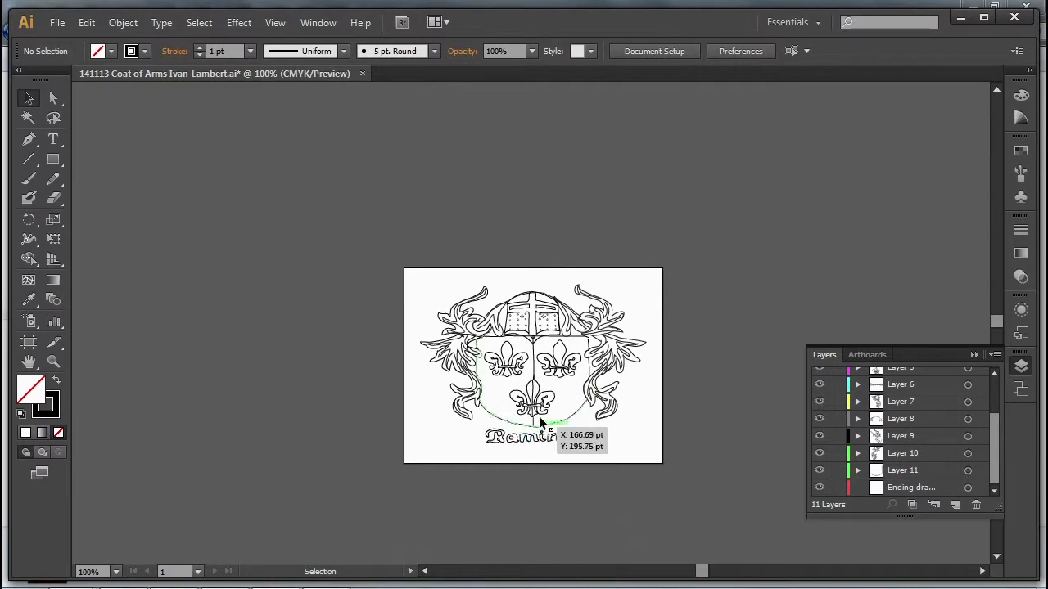
Export a second PSD copy with ' 1200' appended to its name at a custom 1200 ppi
click(54, 24)
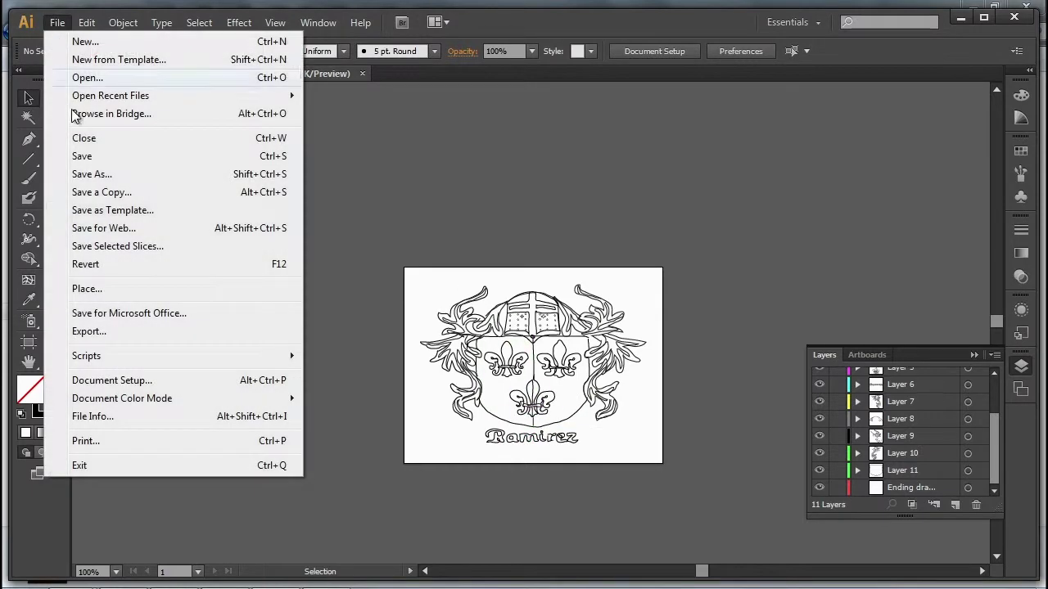
click(111, 333)
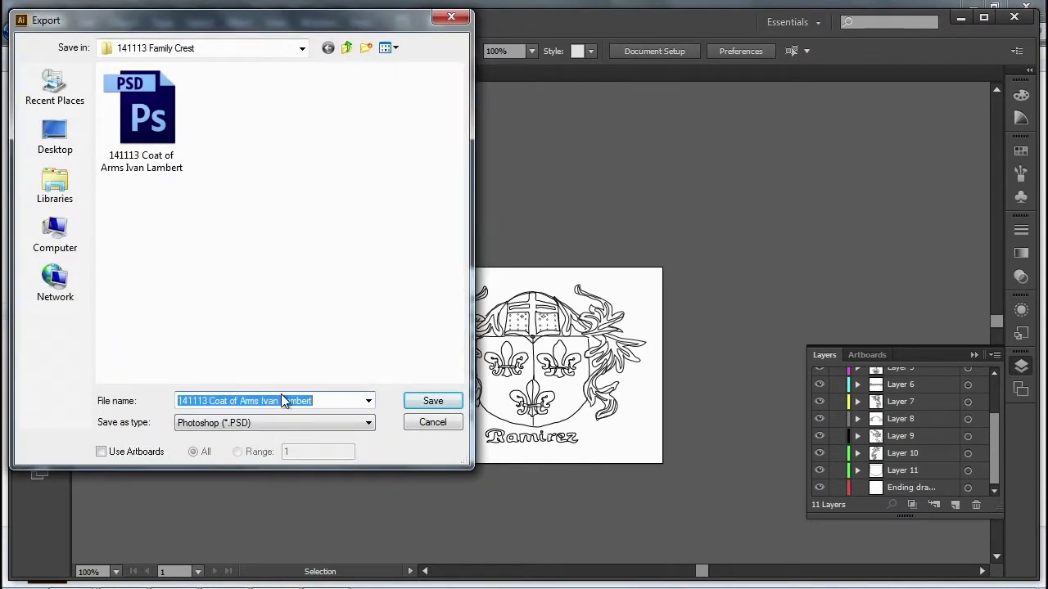
click(335, 399)
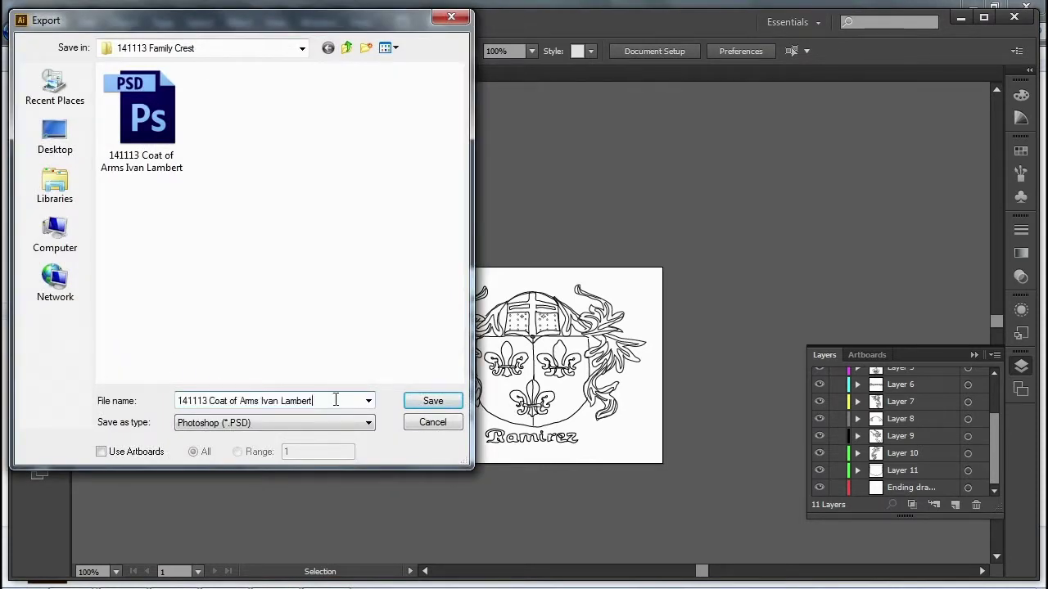
text(1200)
click(431, 401)
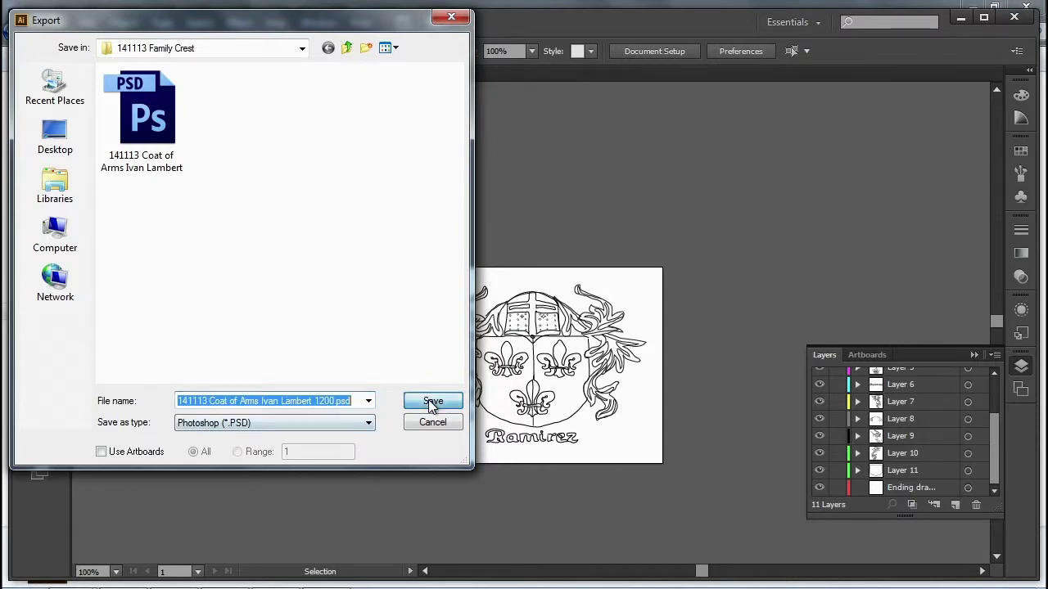
click(446, 401)
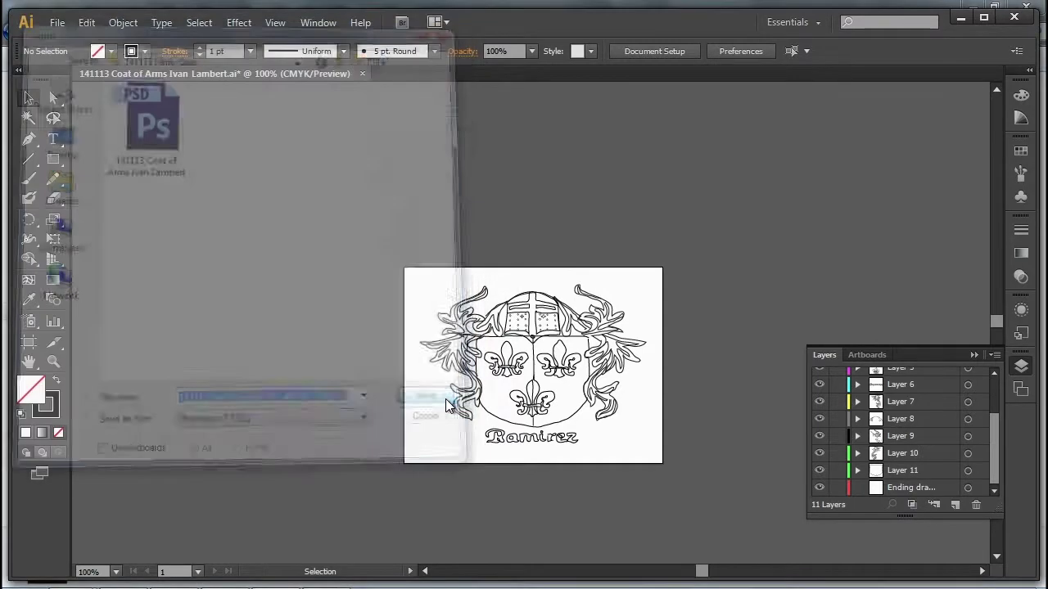
click(566, 214)
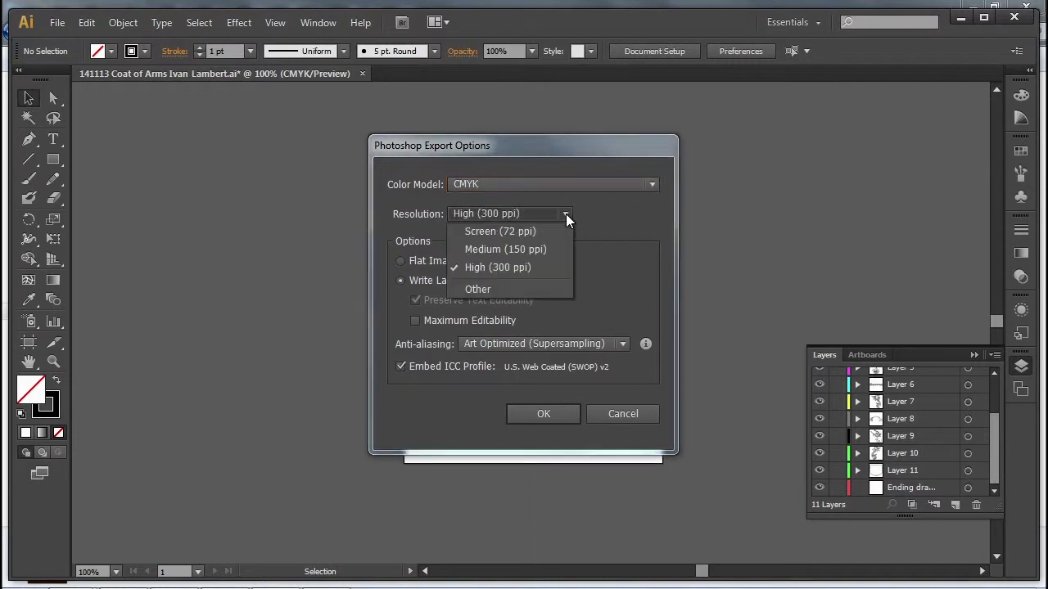
click(505, 286)
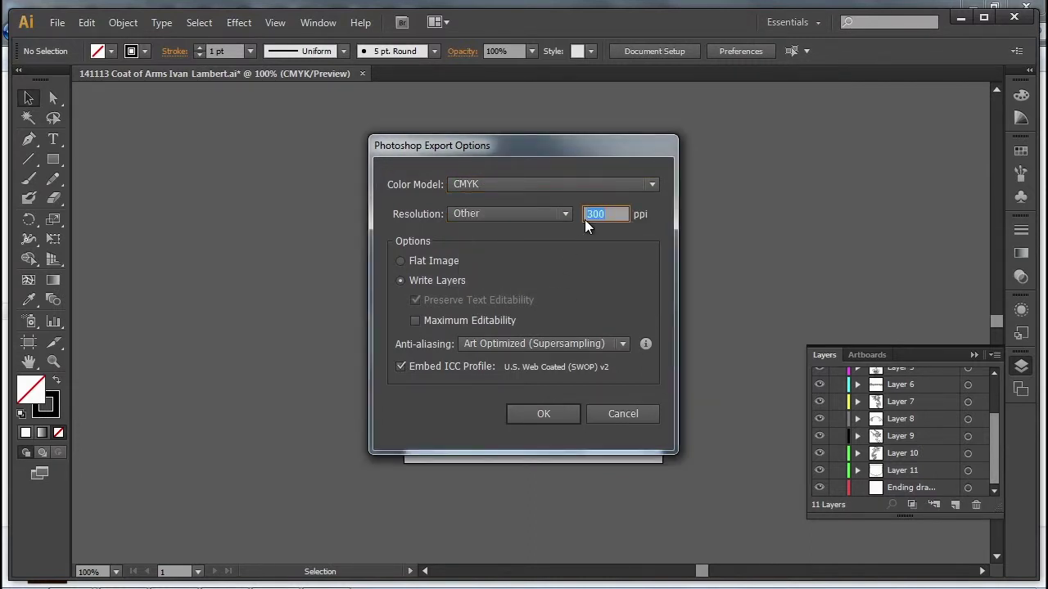
text(12)
key(Return)
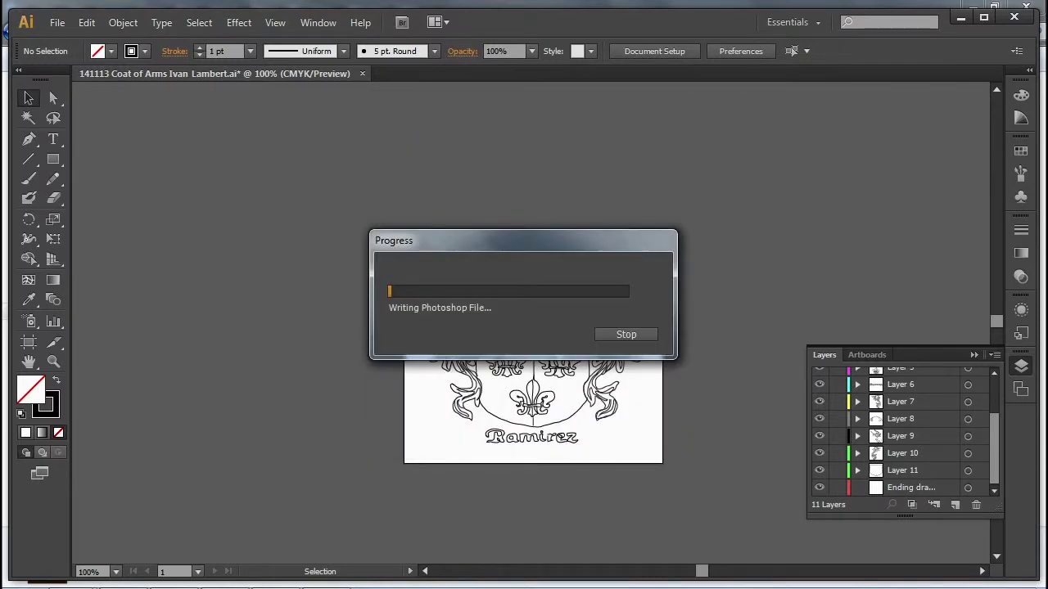
In Photoshop, open both exported PSD files, the original and the 1200 version
mouse_move(307, 579)
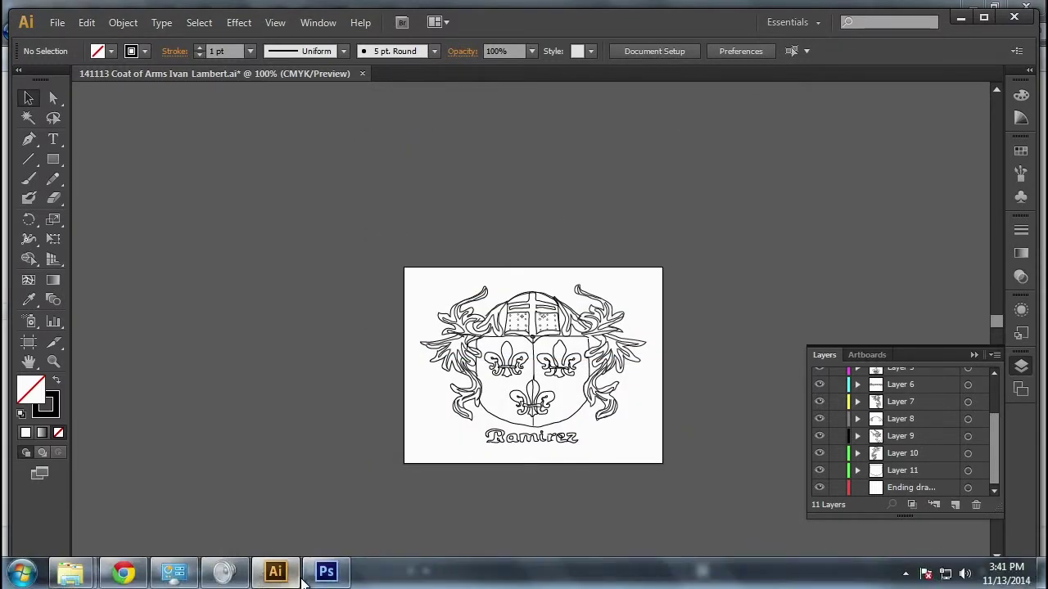
click(326, 573)
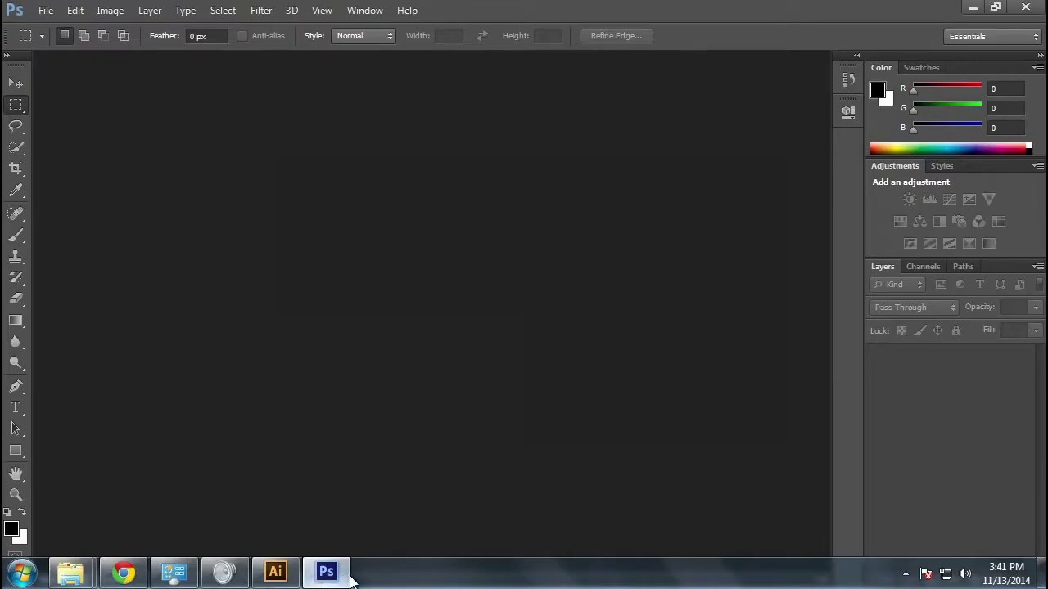
click(46, 10)
click(70, 43)
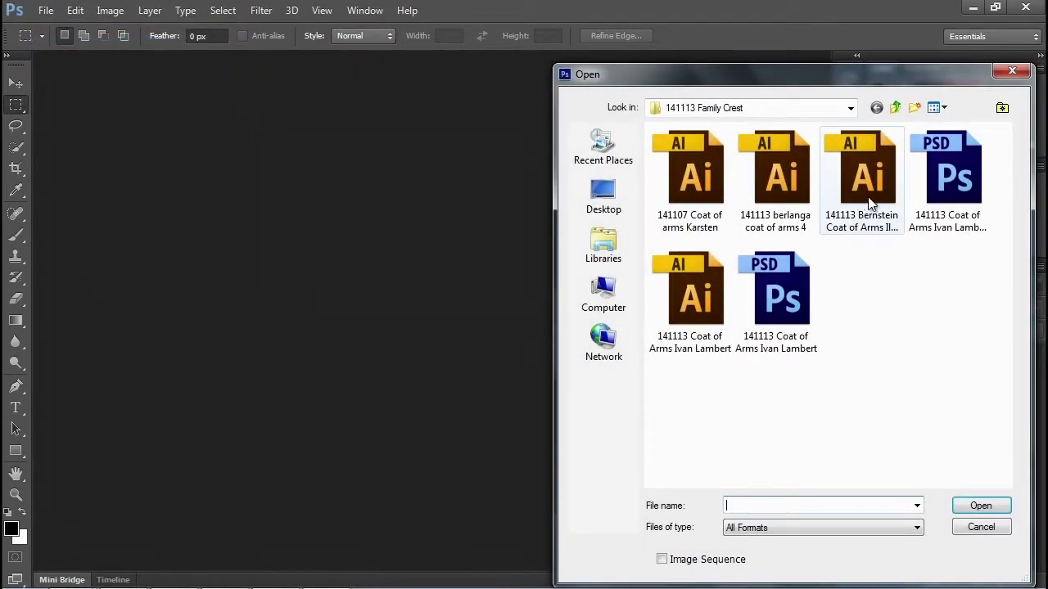
click(923, 197)
ctrl+click(771, 299)
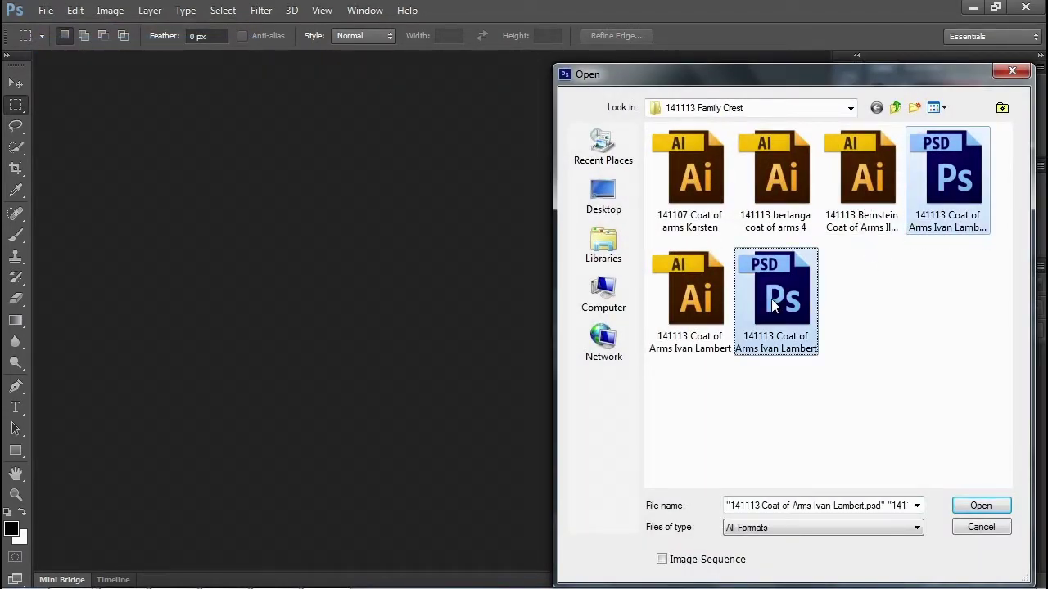
click(980, 506)
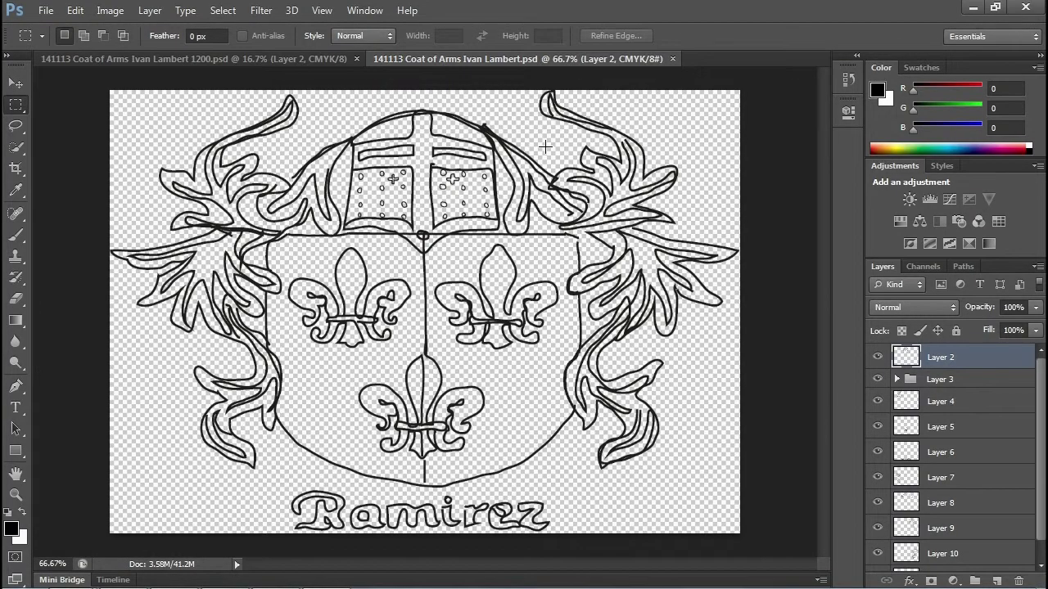
Zoom to 300% on the original export's central knot and toggle Layer 2 to inspect it
key(ctrl+plus)
key(ctrl+plus)
key(ctrl+plus)
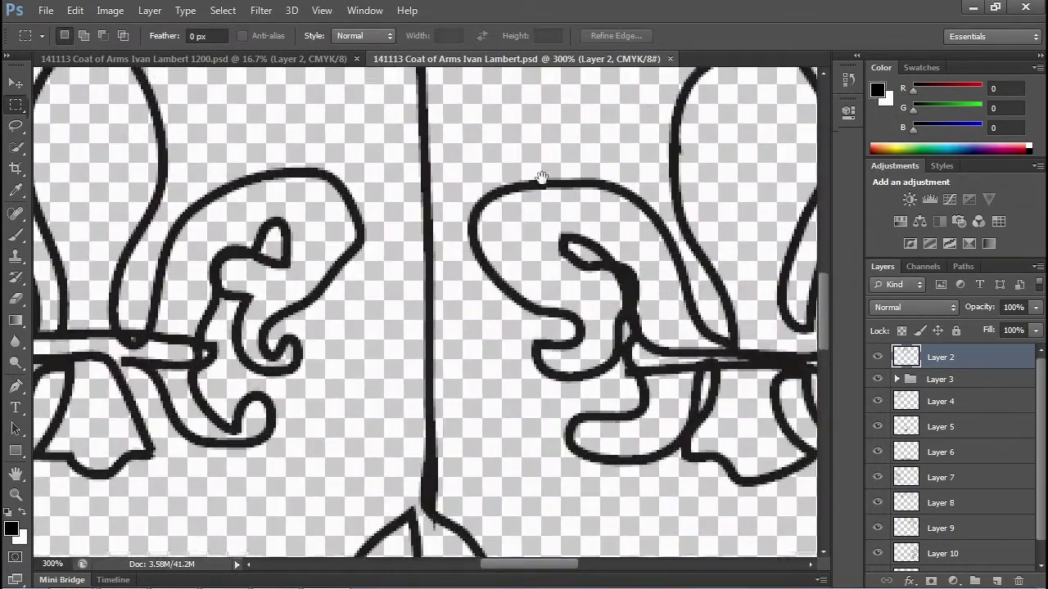
drag(542, 178, 549, 287)
drag(483, 123, 496, 251)
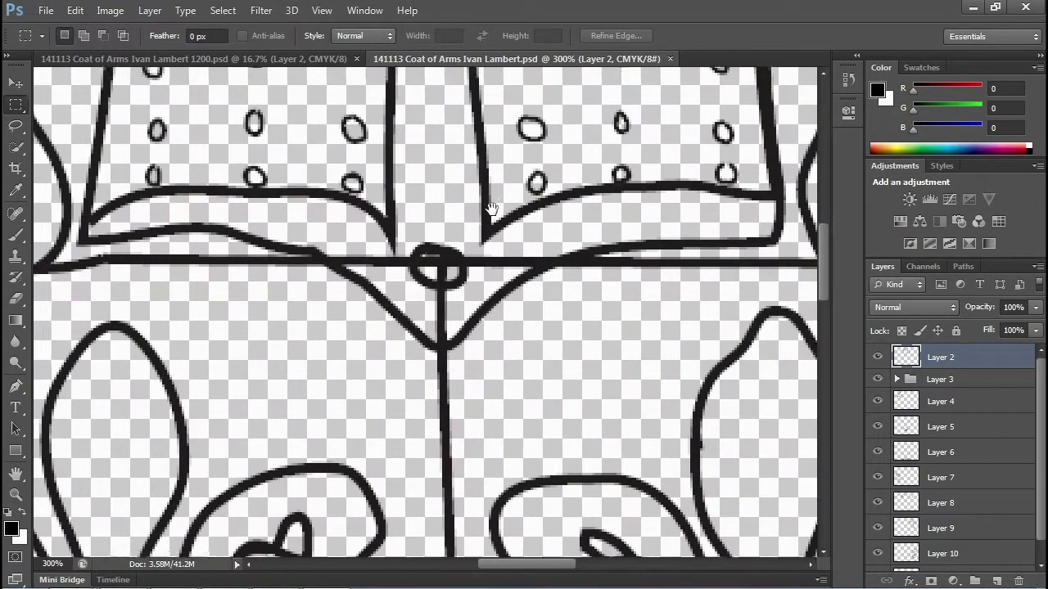
drag(491, 210, 495, 221)
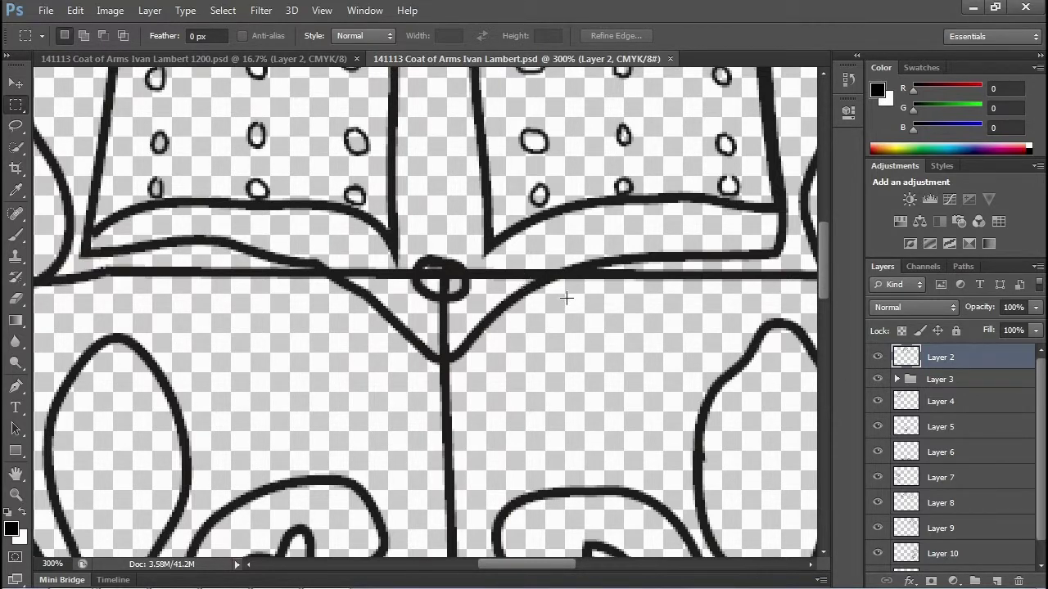
click(877, 358)
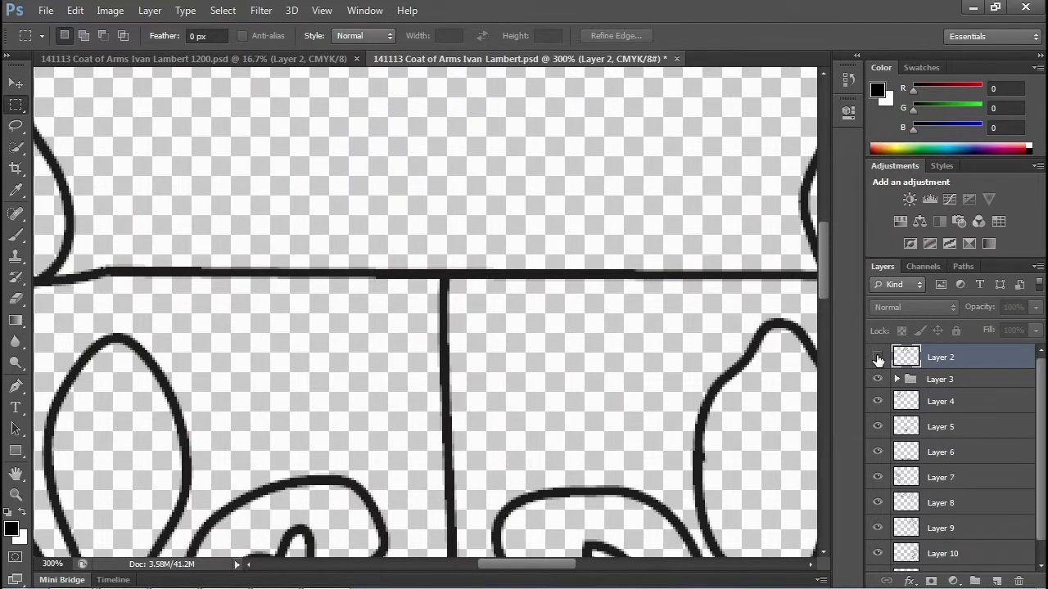
click(877, 358)
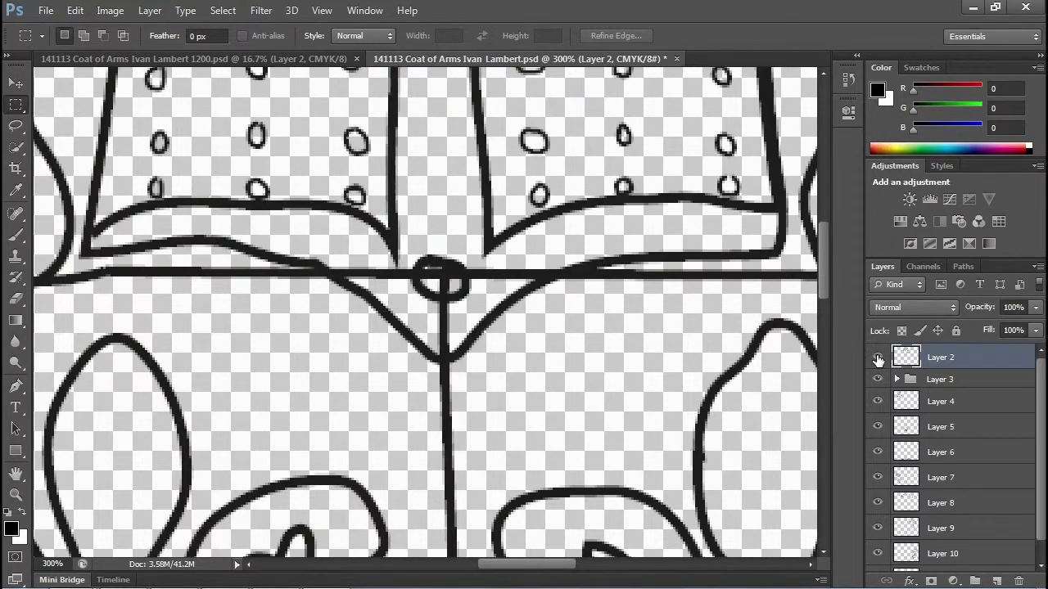
Compare the 1200-ppi document's line art against the original by switching between their tabs
click(256, 62)
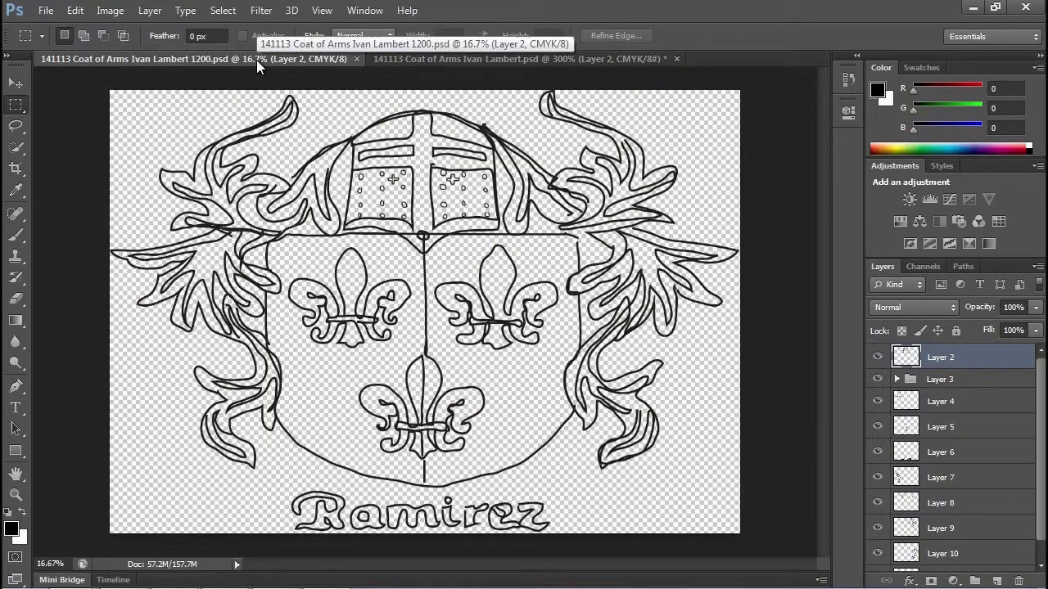
key(ctrl+plus)
key(ctrl+plus)
key(ctrl+plus)
key(ctrl+plus)
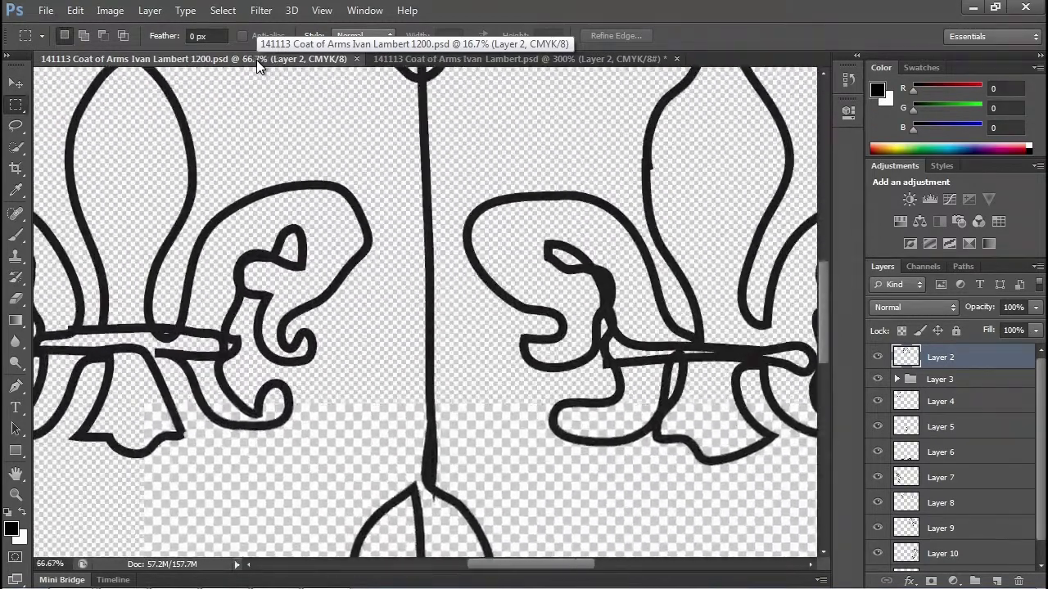
scroll(450, 384, up, 5)
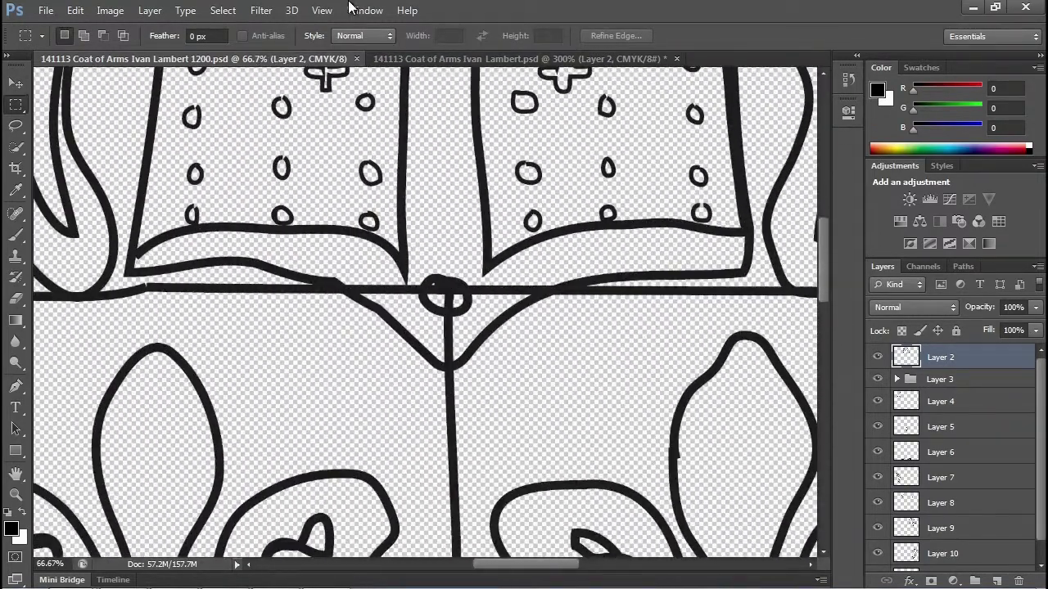
click(447, 59)
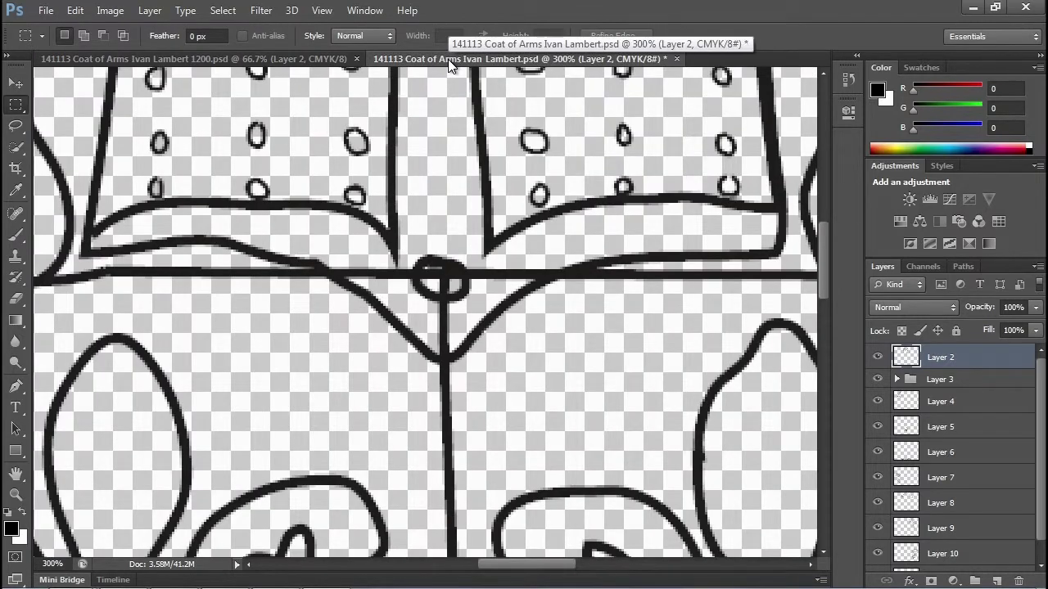
click(285, 58)
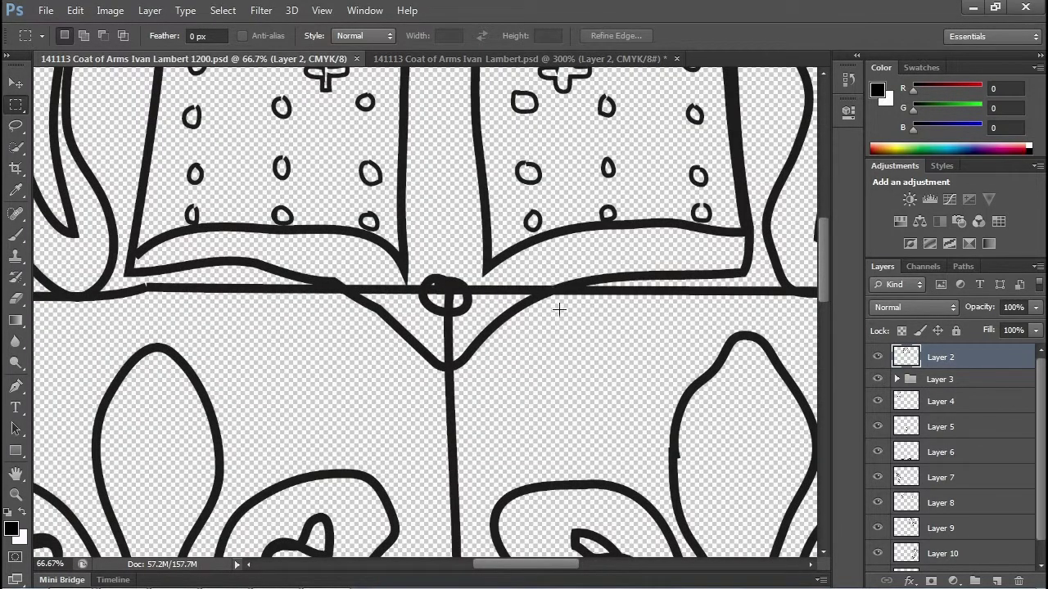
Close the low-resolution document without saving and zoom out to the whole crest
click(677, 58)
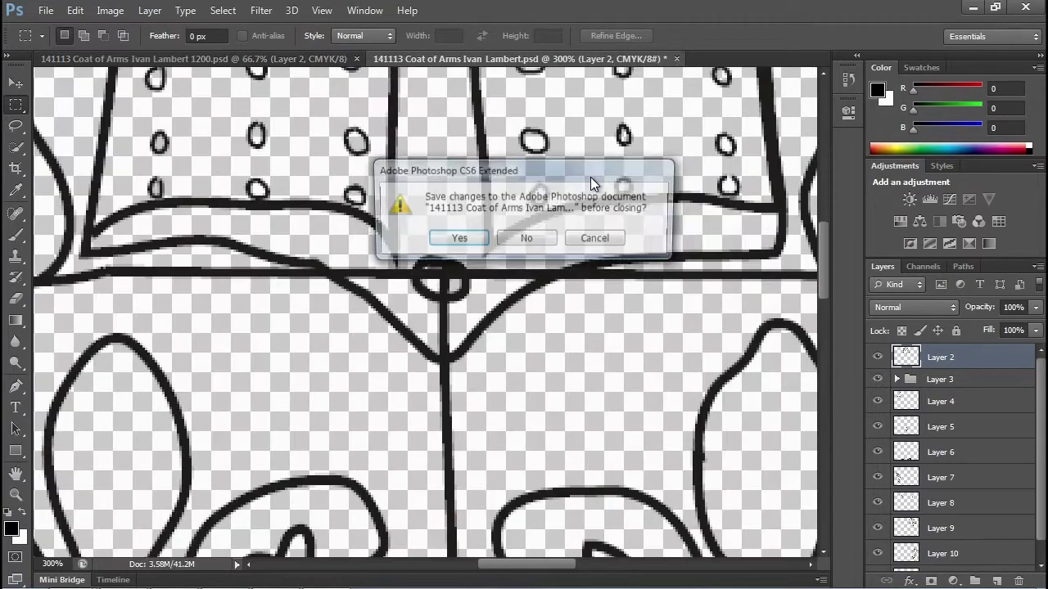
click(528, 240)
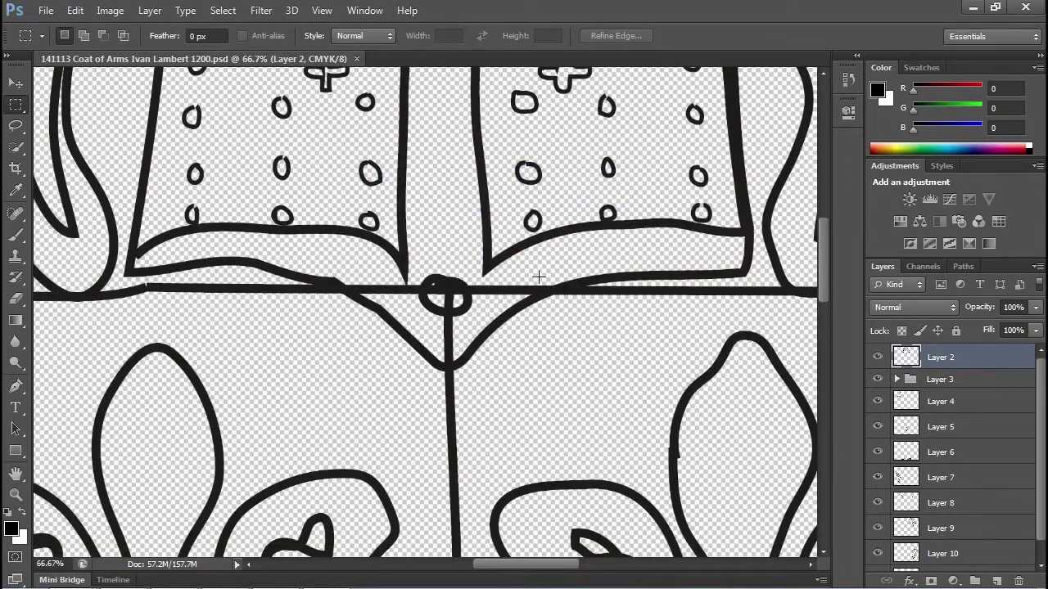
key(ctrl+minus)
key(ctrl+minus)
key(ctrl+minus)
key(ctrl+minus)
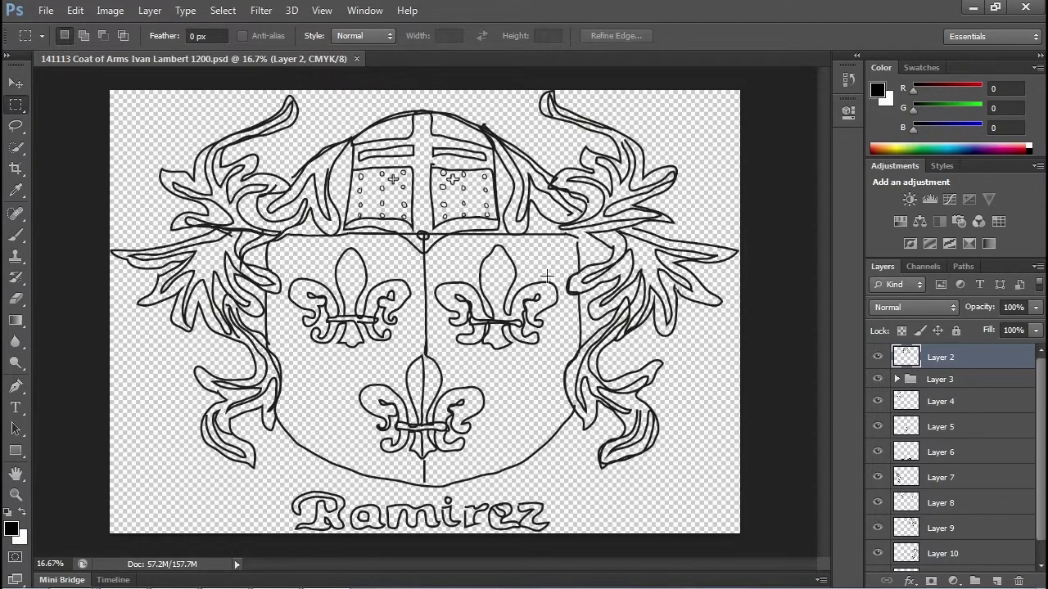
Rename Layer 2, which holds the helmet artwork, to Helm
click(878, 358)
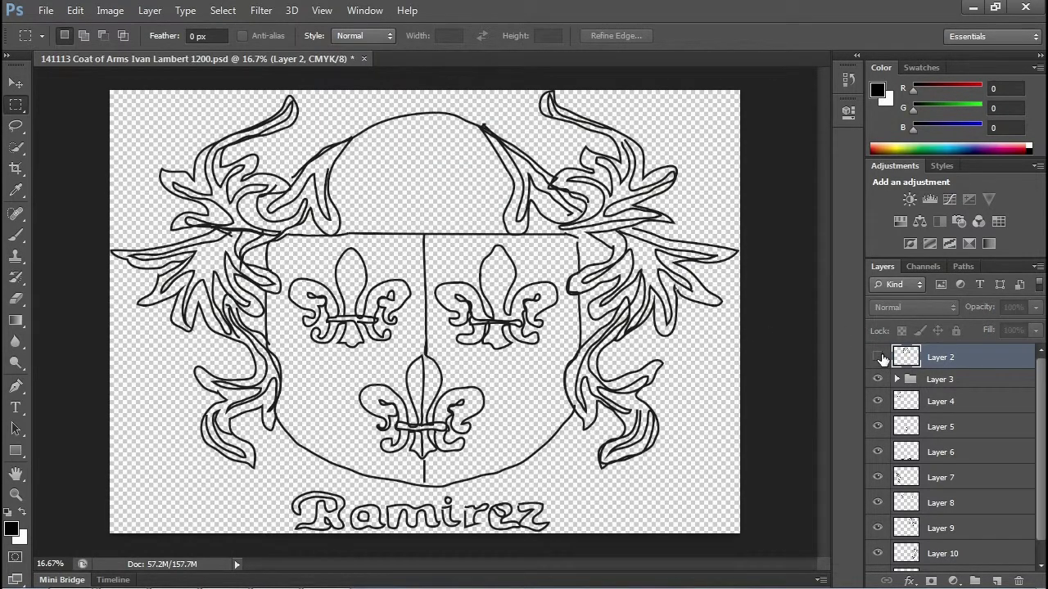
click(878, 358)
click(878, 358)
double_click(946, 360)
text(Helm)
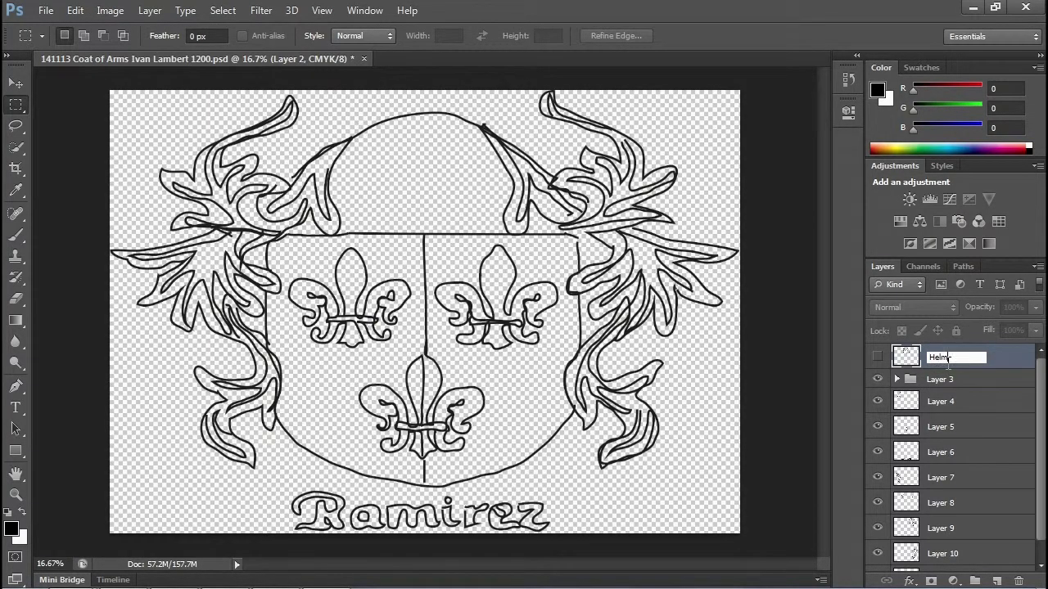
key(Return)
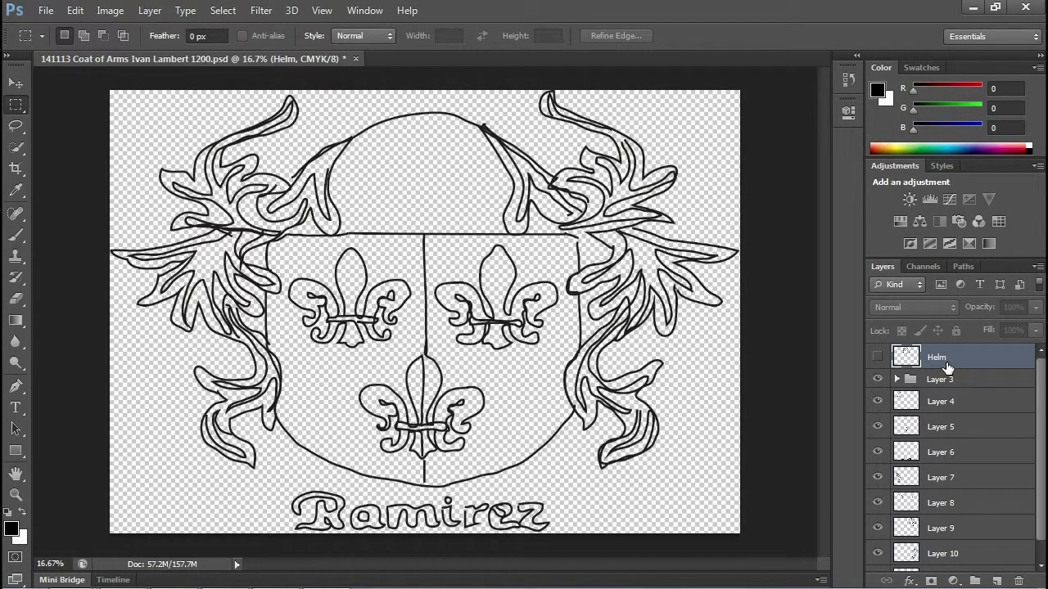
Rename the Layer 3 group containing the upper fleurs-de-lis to FlordeLis
click(879, 380)
click(879, 380)
click(879, 379)
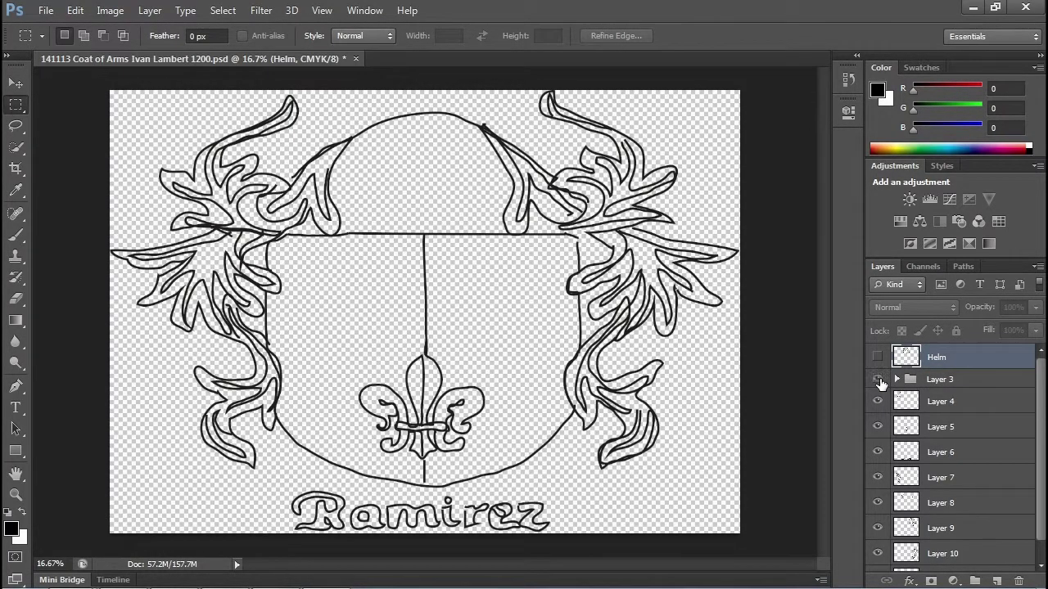
click(879, 380)
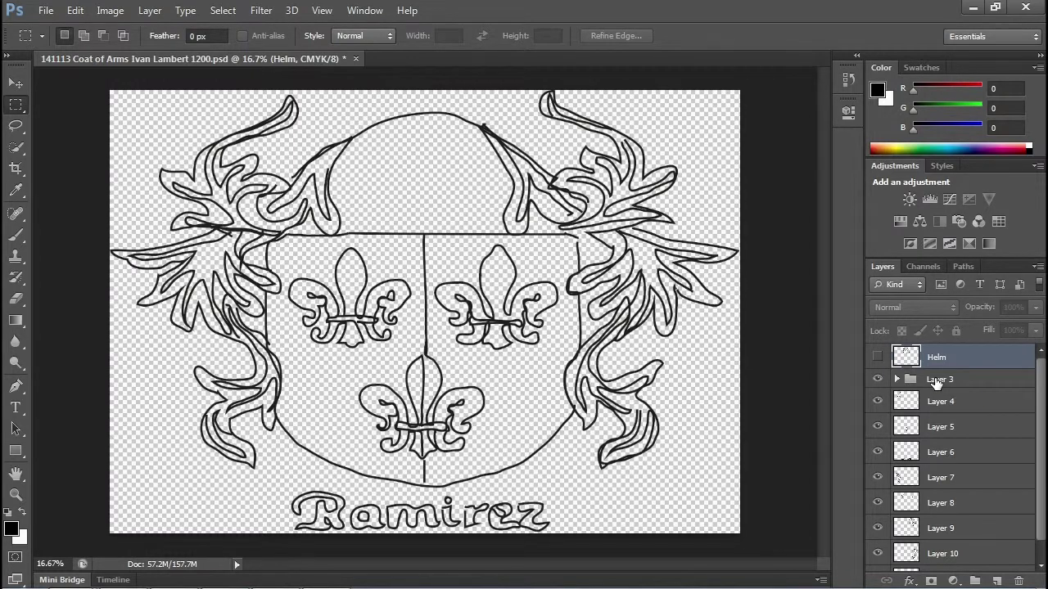
double_click(938, 380)
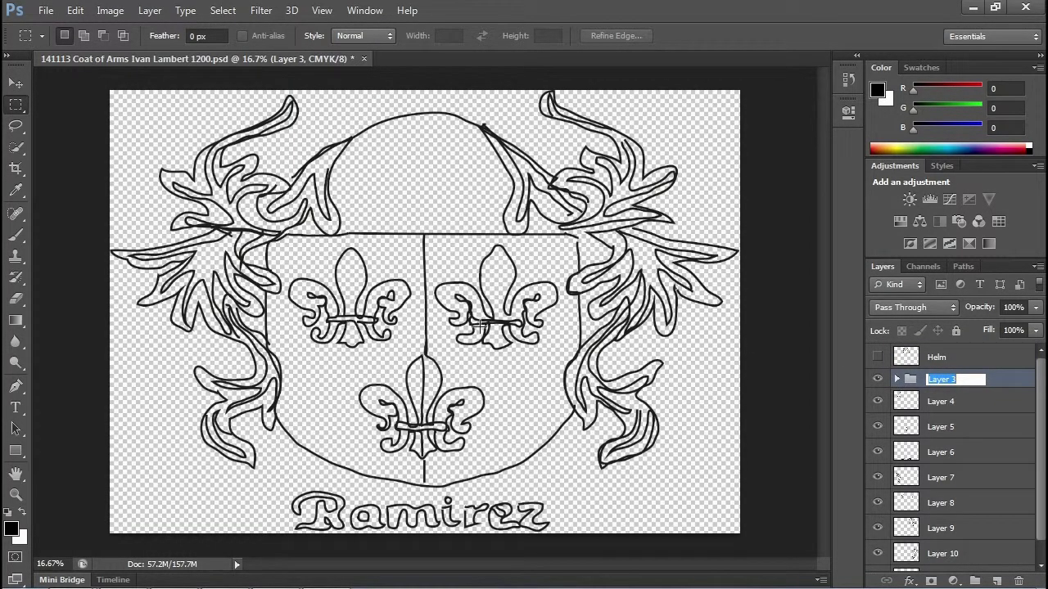
click(897, 380)
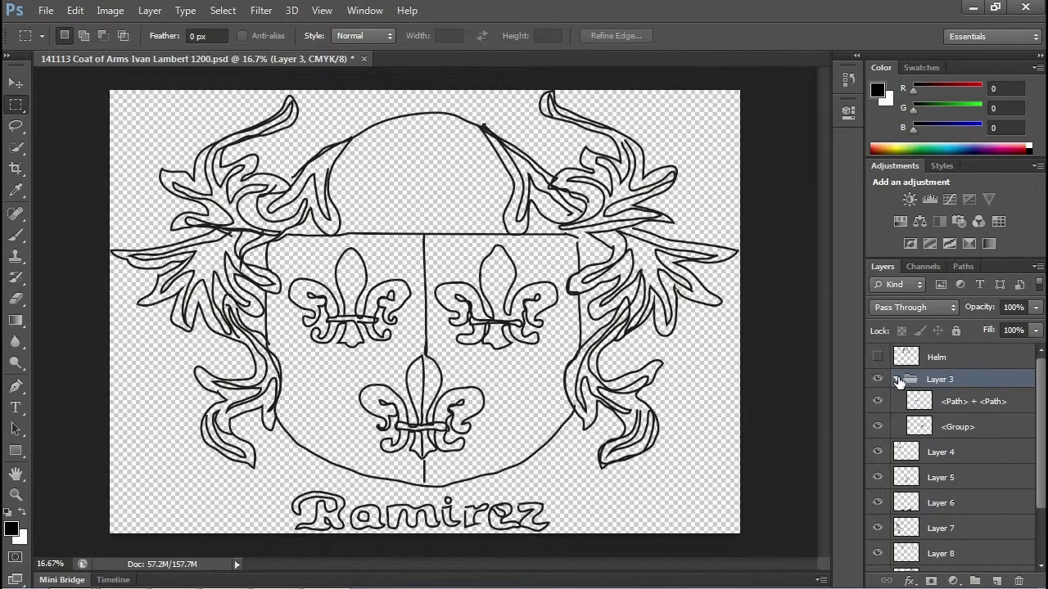
click(897, 380)
double_click(943, 380)
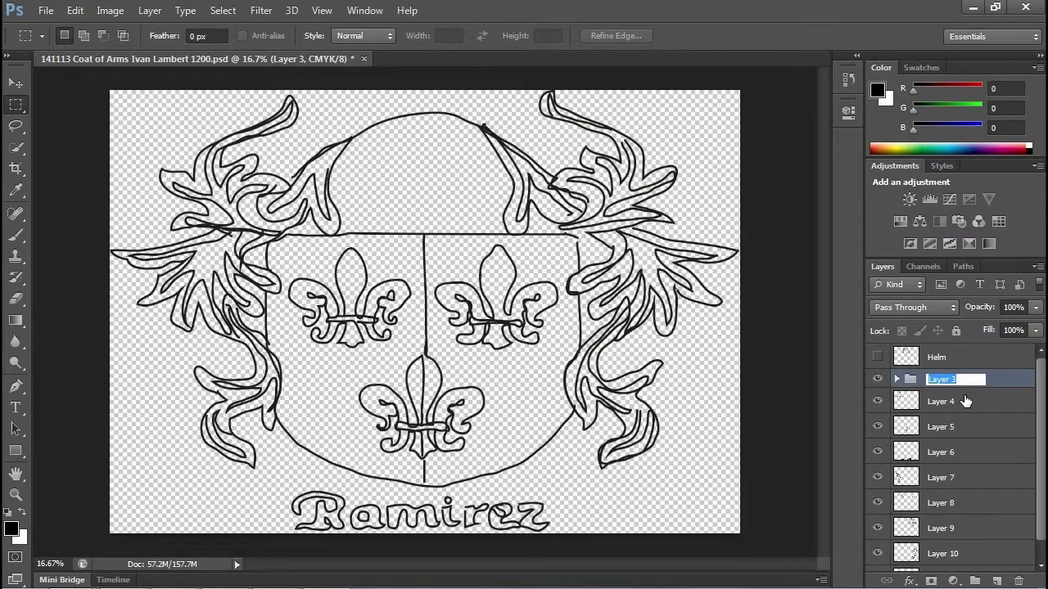
text(FlordeLis)
key(Return)
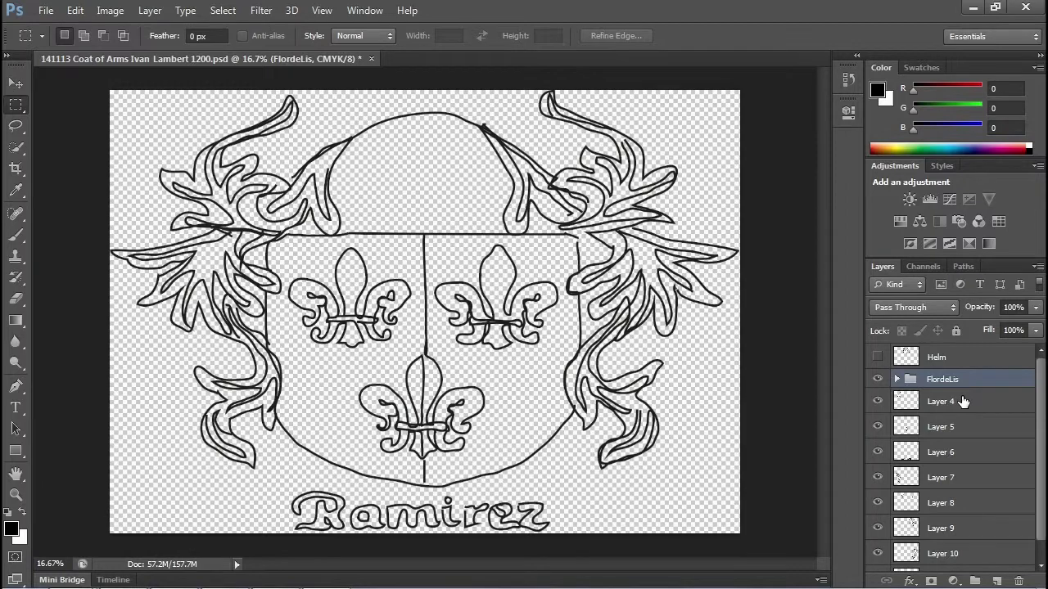
Toggle Layer 4 and the lower fleur-de-lis layer off and on to identify their contents
click(877, 402)
click(877, 402)
click(878, 402)
click(878, 402)
click(877, 427)
click(877, 426)
click(877, 427)
click(878, 427)
Hide all layers, check Layers 5 and 6, then show only Layers 4, 7, 8, 9 and 10
drag(882, 383, 887, 569)
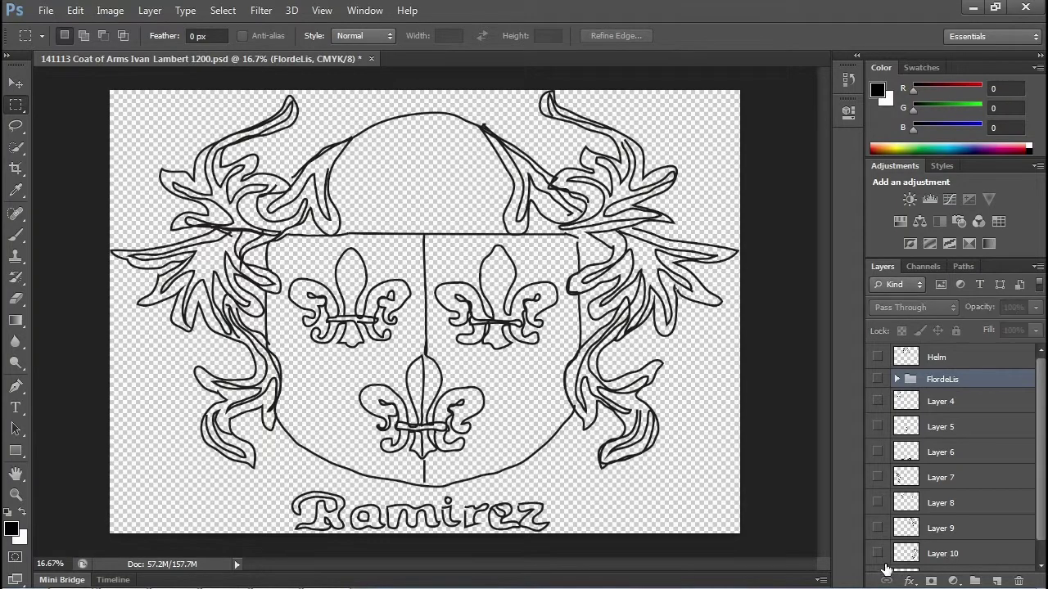
drag(1042, 409, 1041, 425)
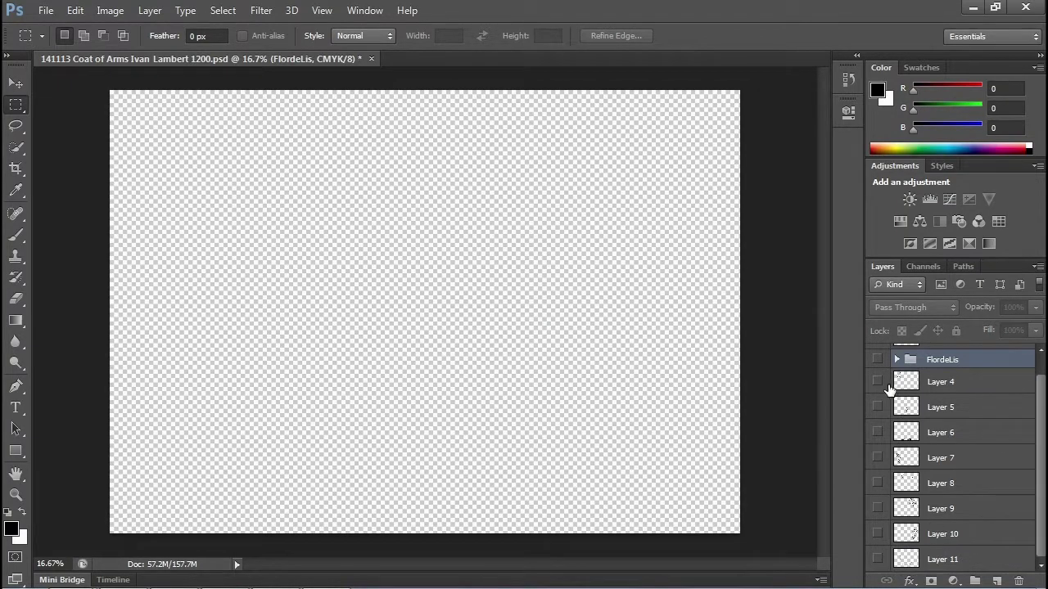
click(878, 381)
click(878, 407)
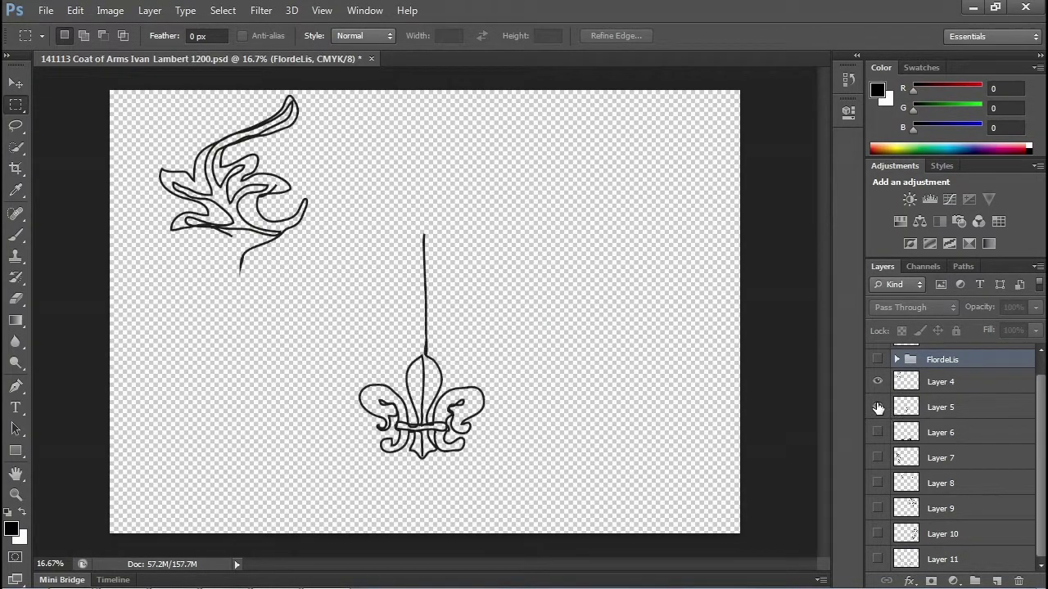
click(878, 407)
click(878, 431)
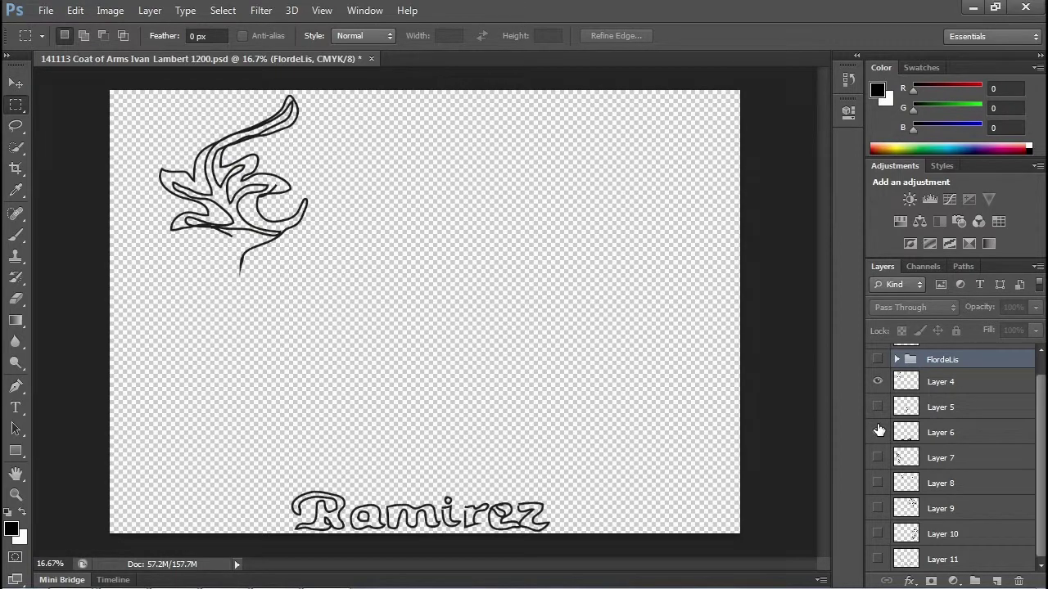
click(878, 431)
click(879, 458)
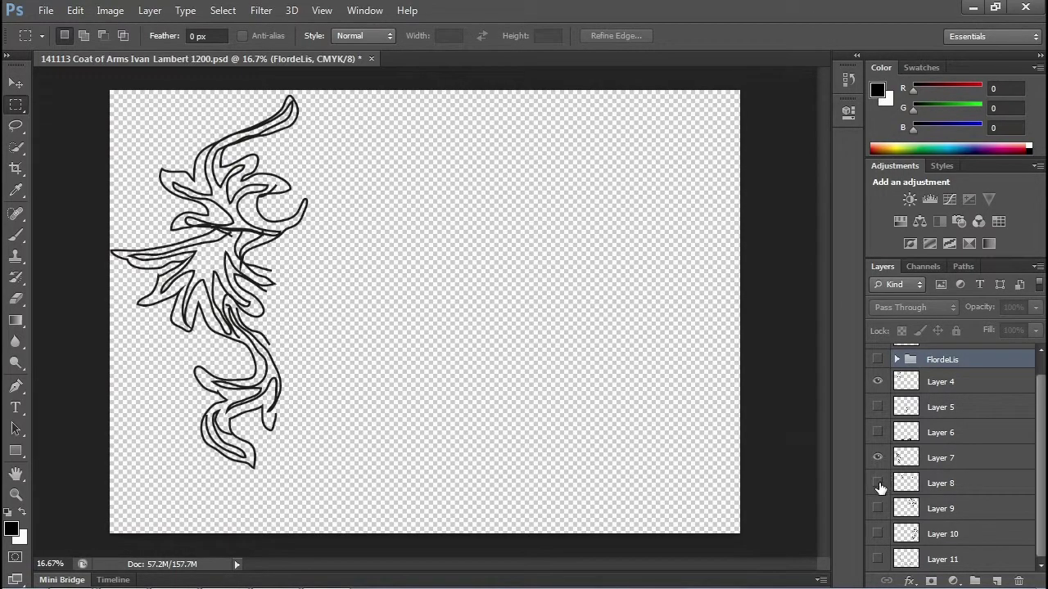
click(878, 484)
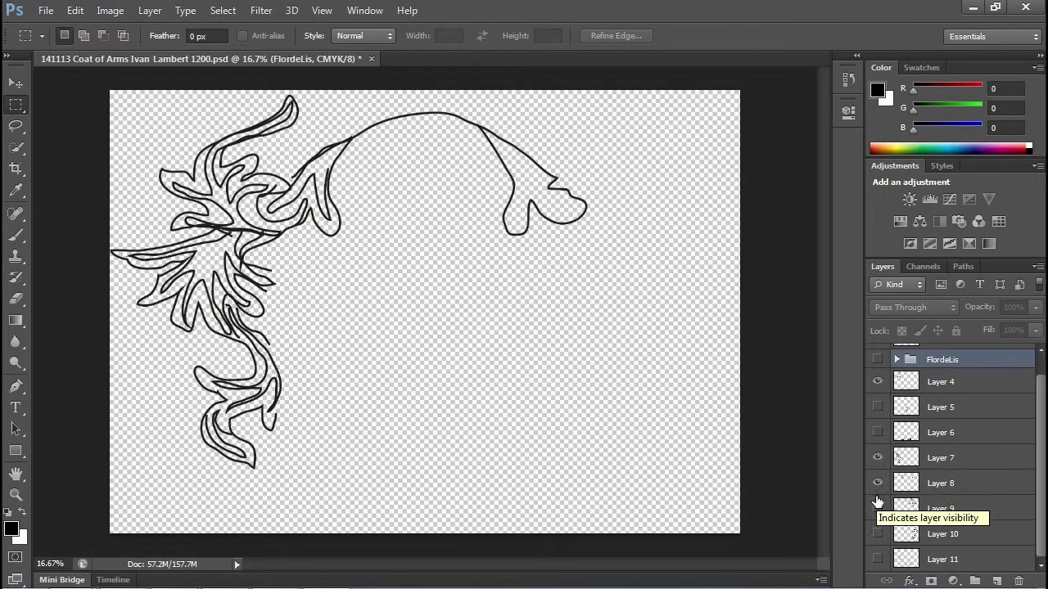
click(877, 508)
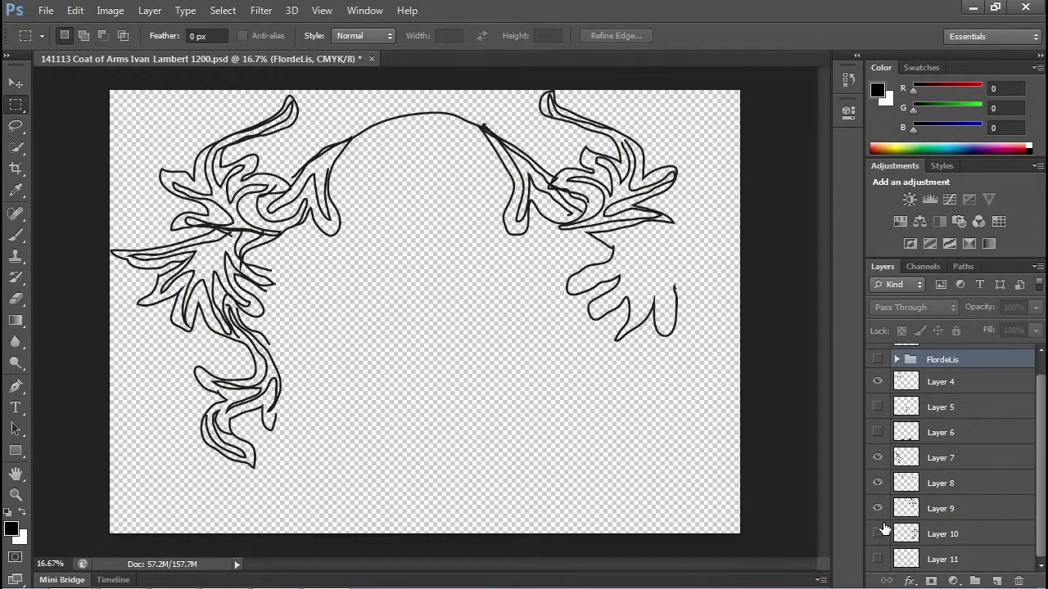
click(879, 535)
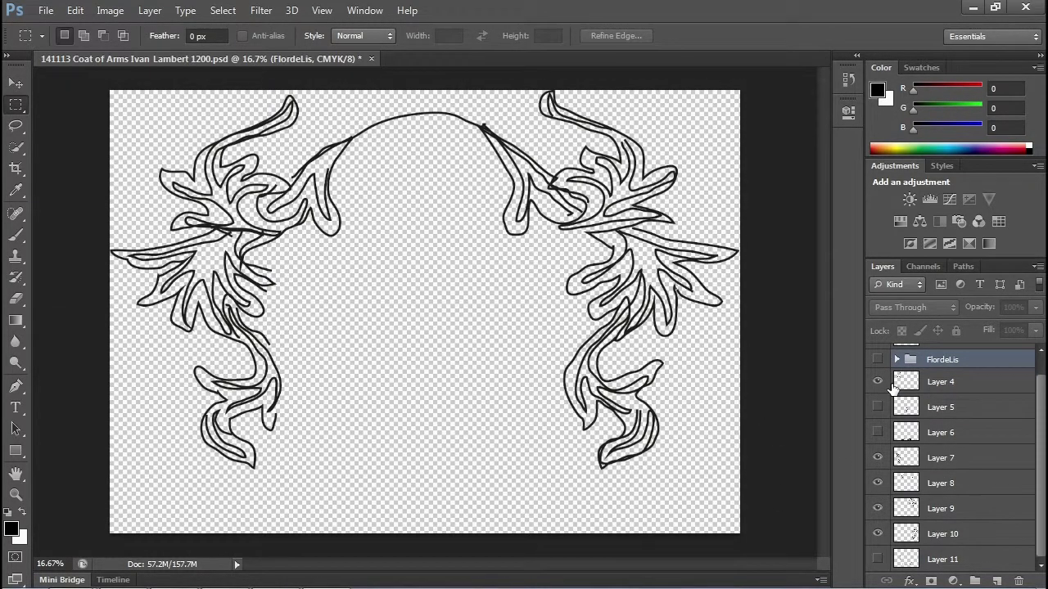
Select Layer 4 and merge all visible mantling layers into it with Layer > Merge Visible
click(151, 11)
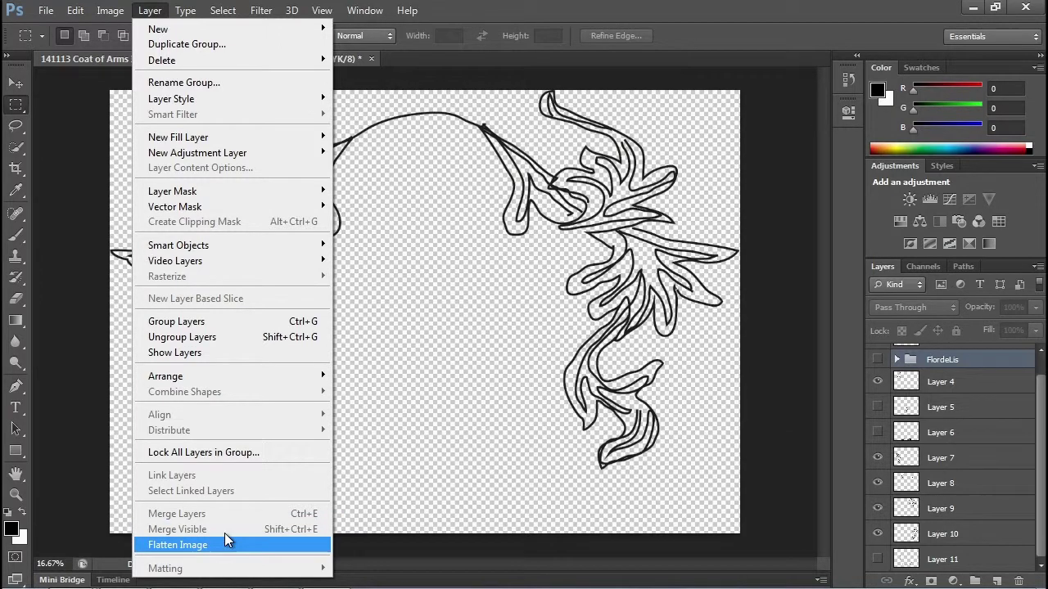
click(938, 382)
click(939, 382)
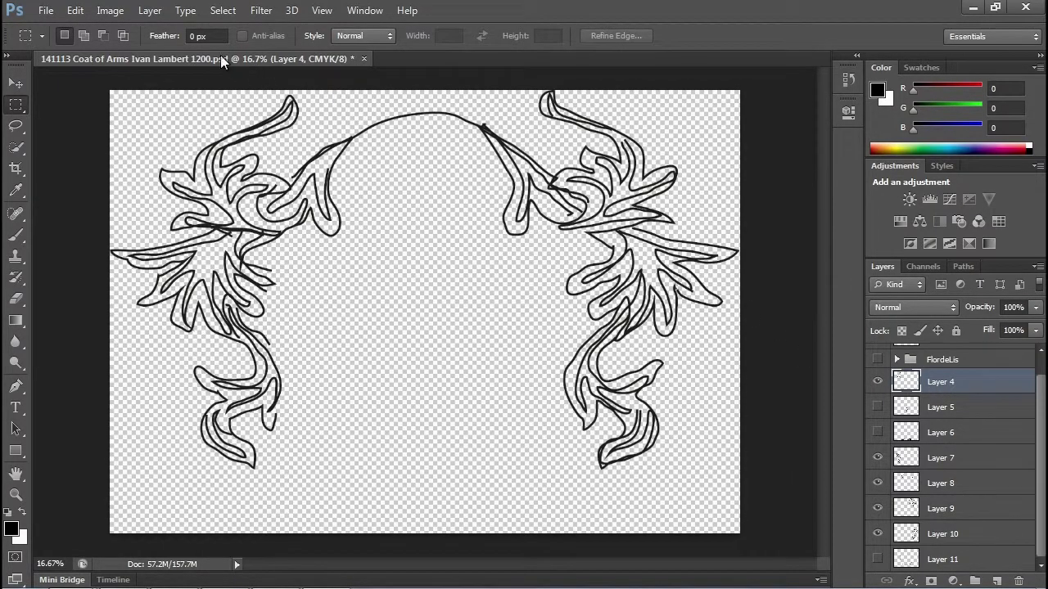
click(150, 11)
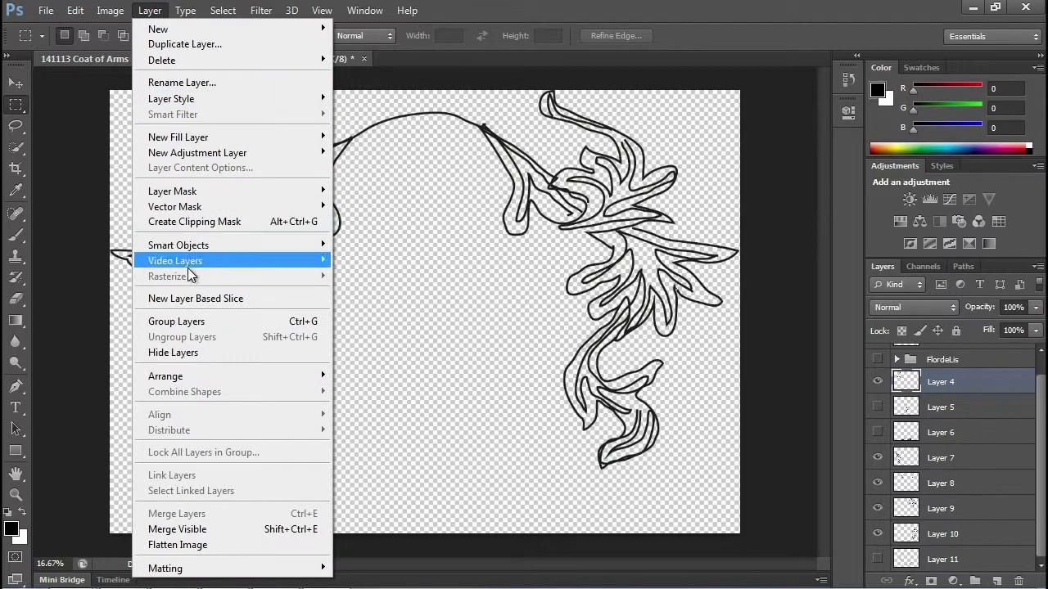
click(203, 530)
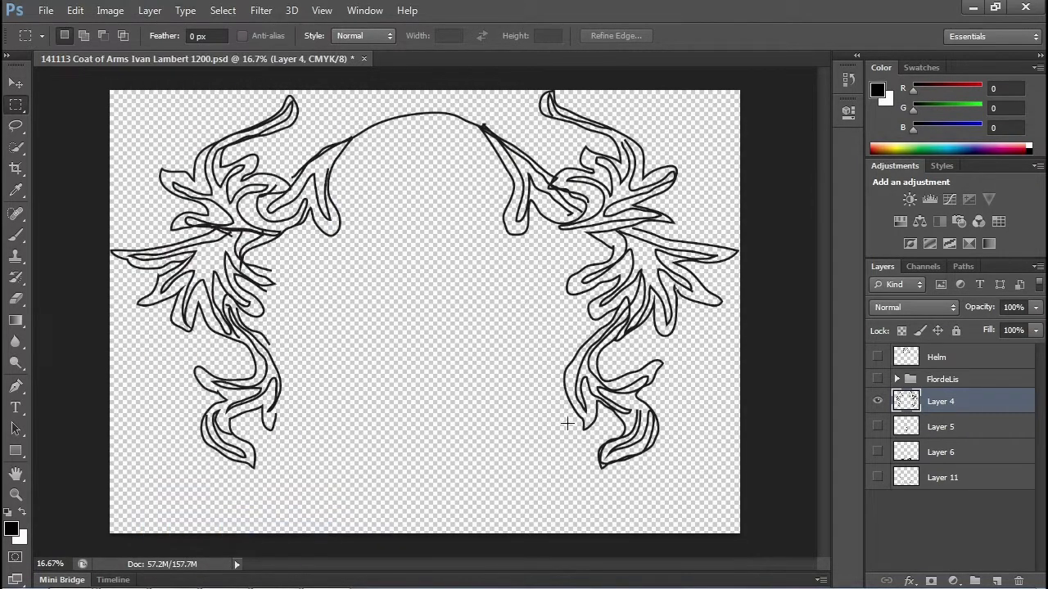
Rename the merged layer to 'Decoration'
double_click(946, 404)
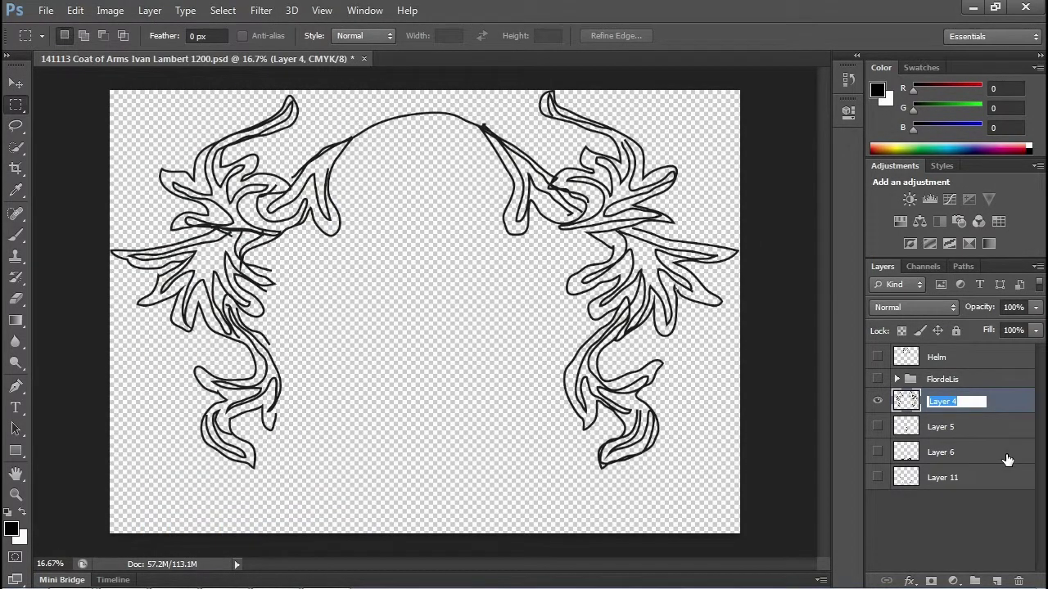
text(Decoration)
key(Return)
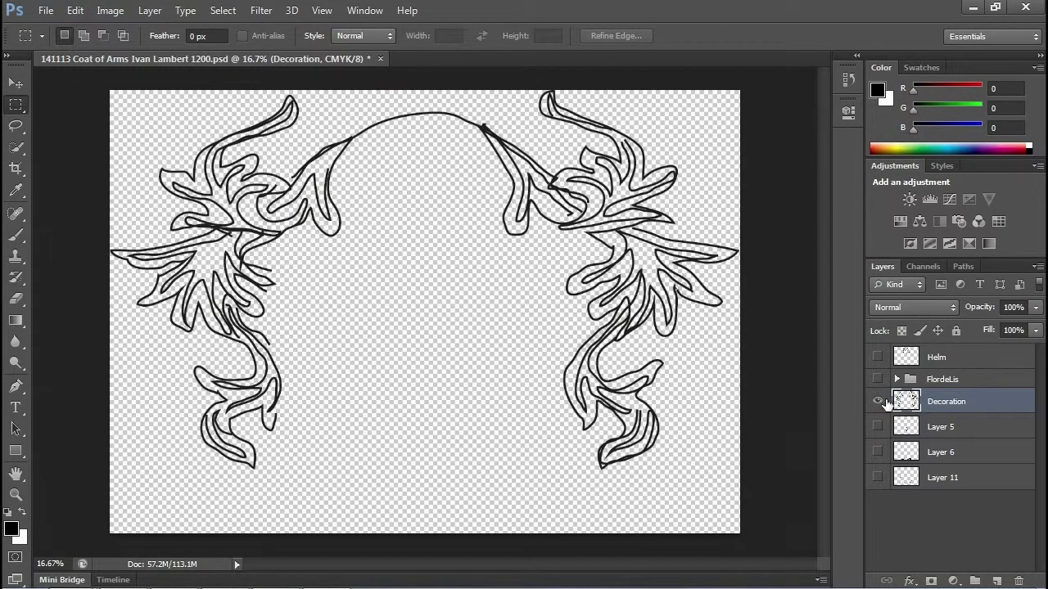
Isolate Layer 5 and erase the vertical line above its fleur-de-lis with a 150 px eraser
click(878, 357)
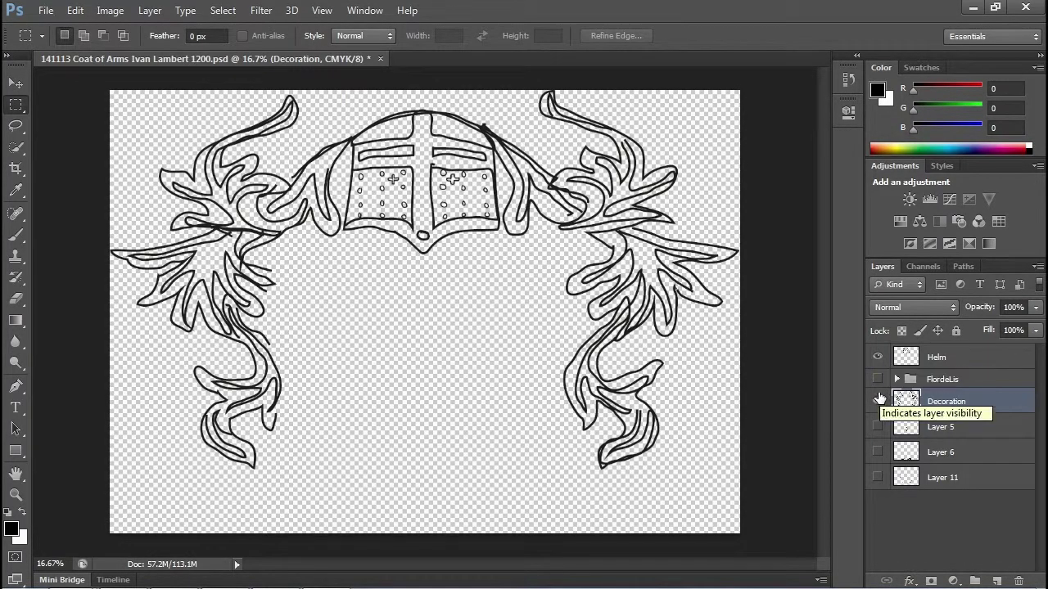
click(877, 426)
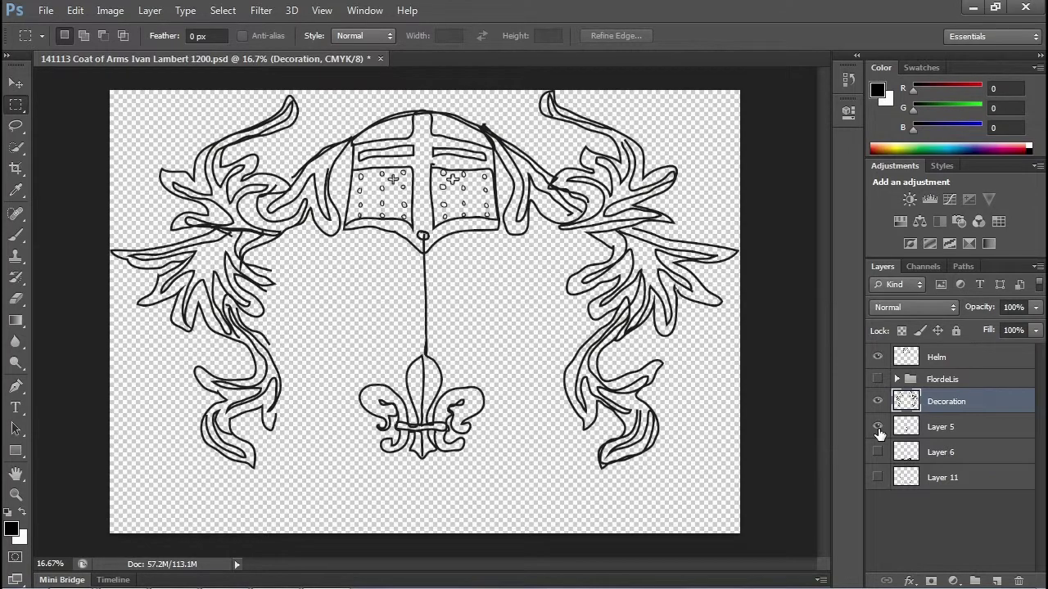
click(877, 401)
click(877, 357)
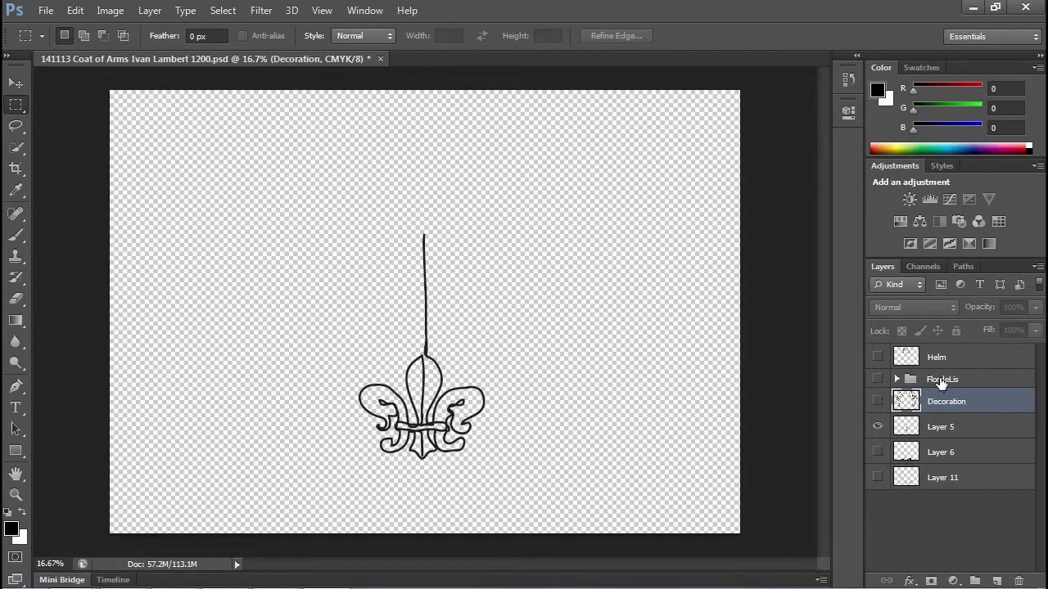
click(937, 429)
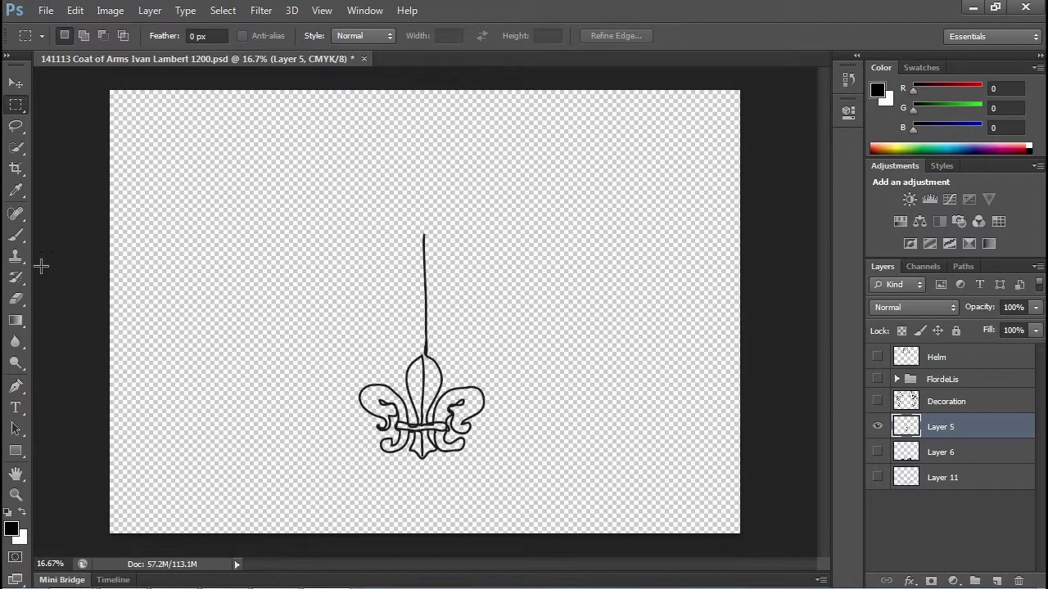
key(e)
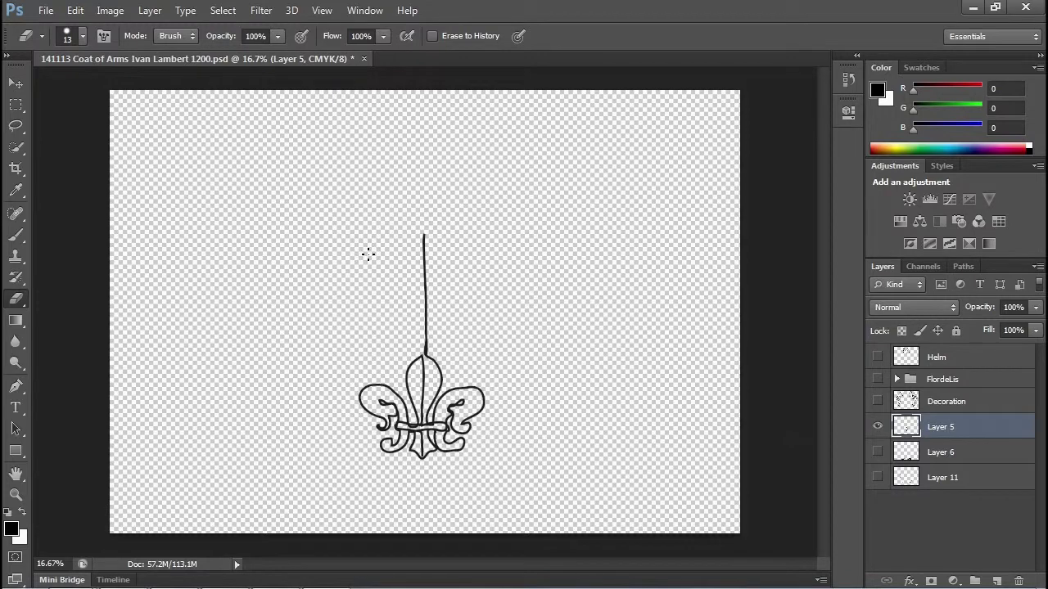
key(bracketright)
key(bracketright)
key(bracketright)
key(bracketright)
key(bracketright)
key(bracketright)
key(bracketright)
key(bracketright)
key(bracketright)
key(bracketright)
key(bracketright)
drag(419, 227, 423, 344)
Move Layer 5 into the FlordeLis group and make the group visible
double_click(938, 427)
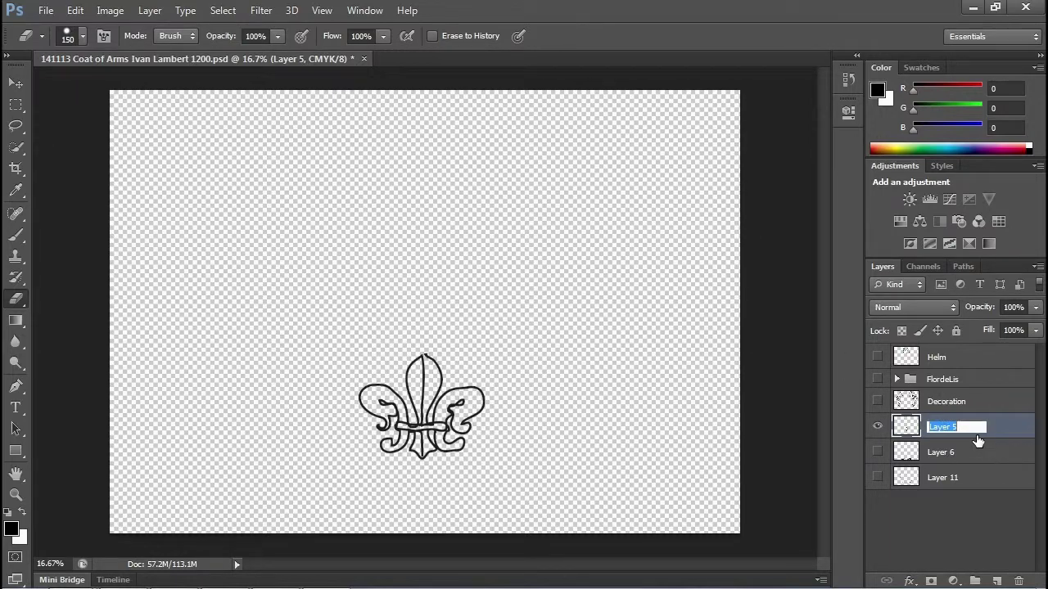
drag(909, 428, 910, 421)
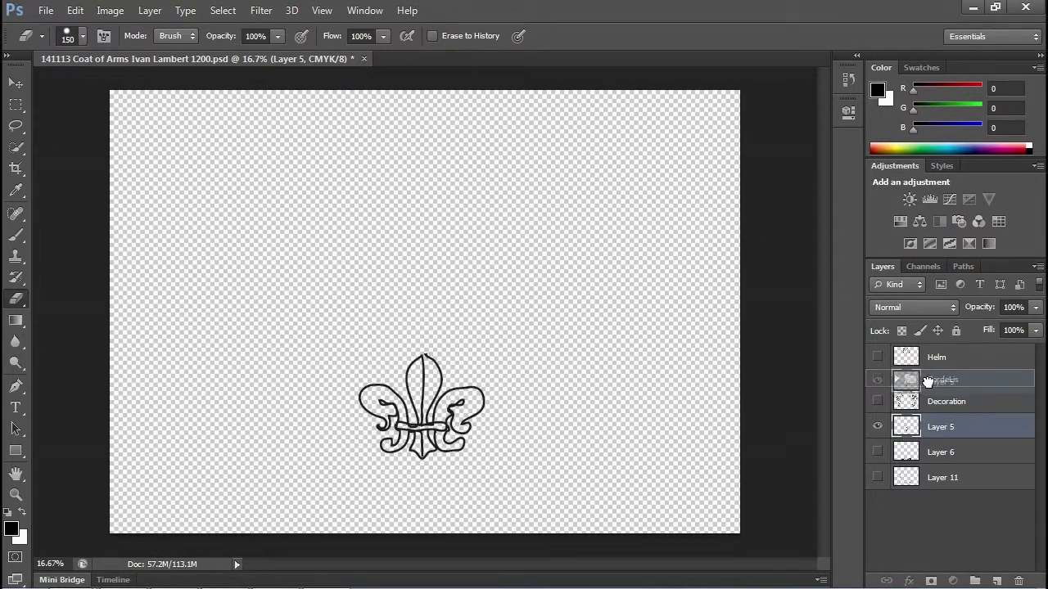
drag(928, 381, 933, 382)
click(877, 381)
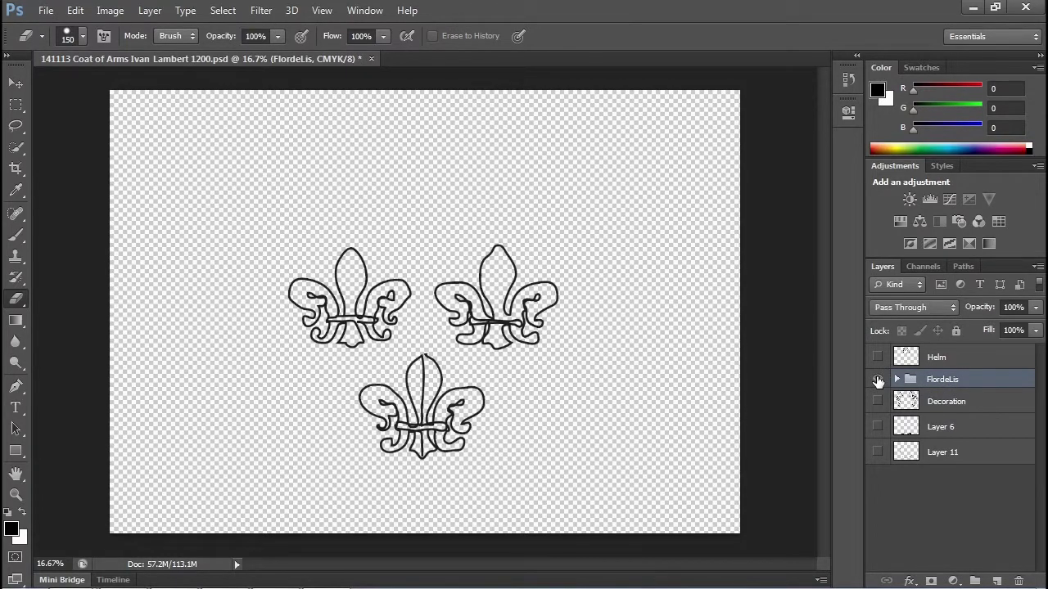
Make the FlordeLis, Helm, Decoration and family-name lettering layers visible
click(878, 380)
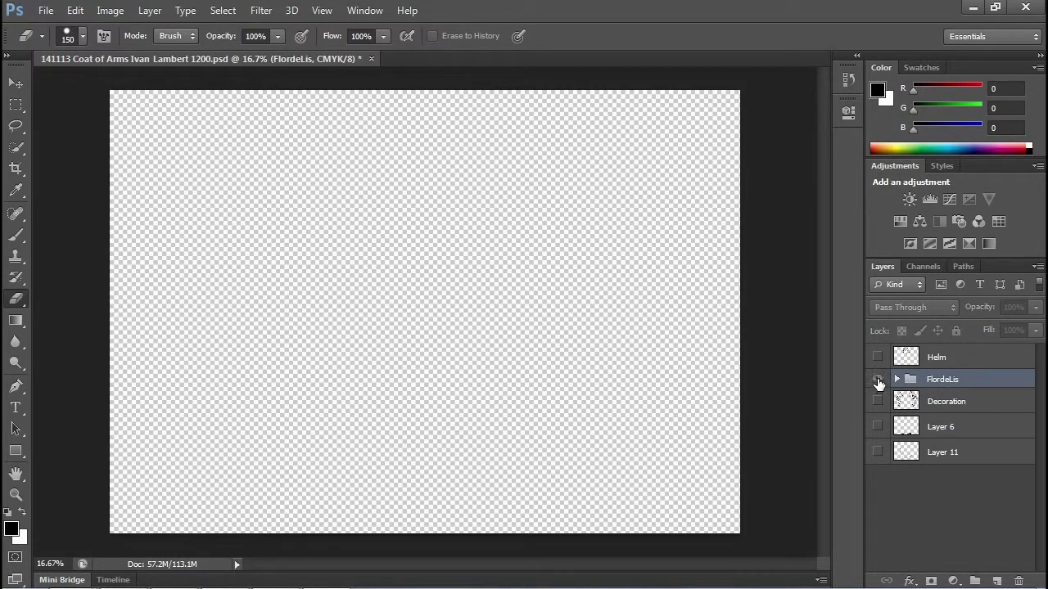
click(878, 380)
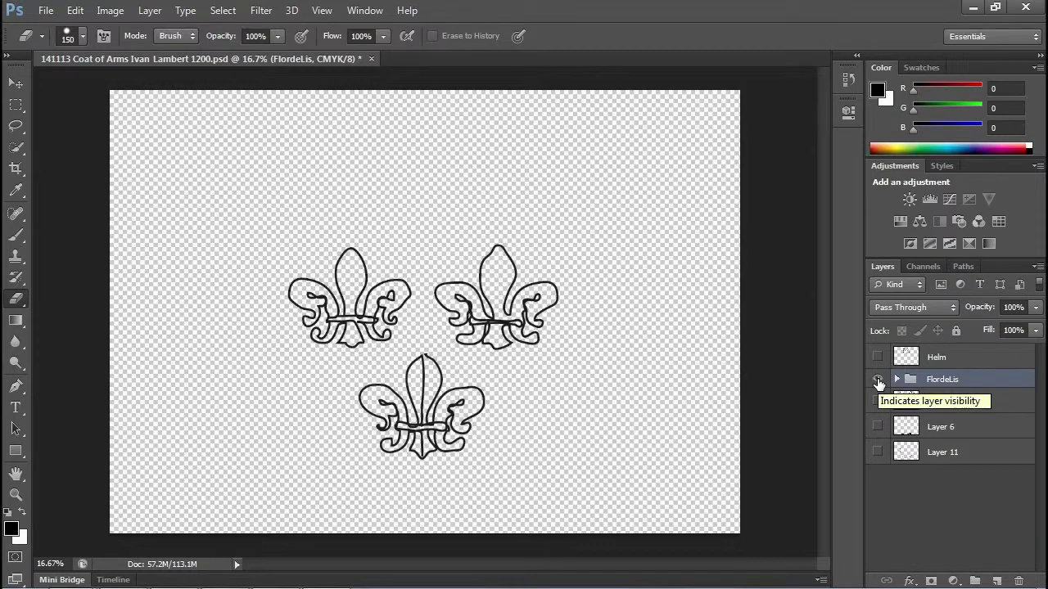
click(879, 359)
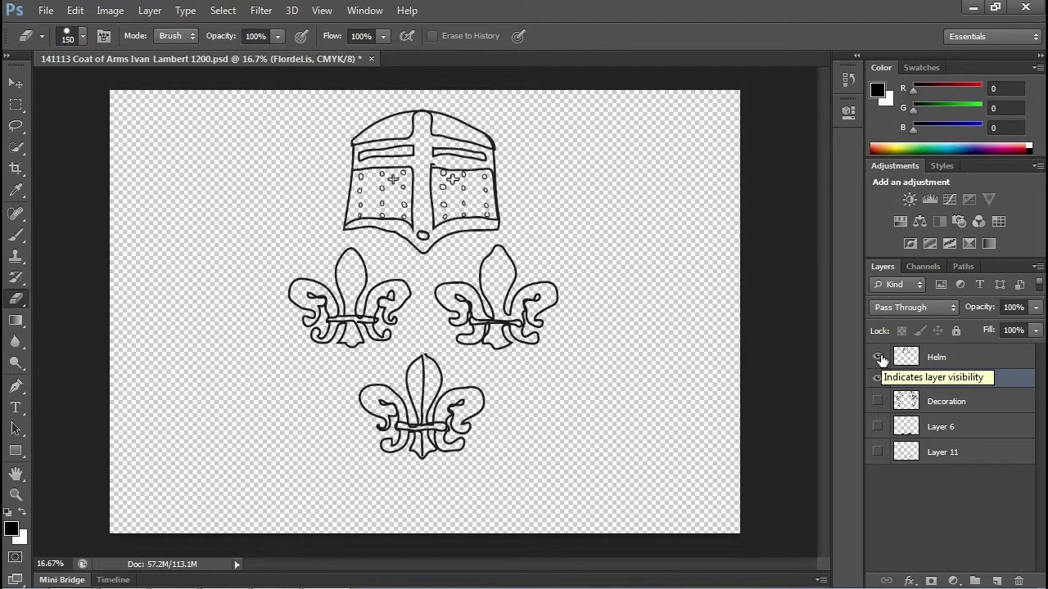
click(878, 402)
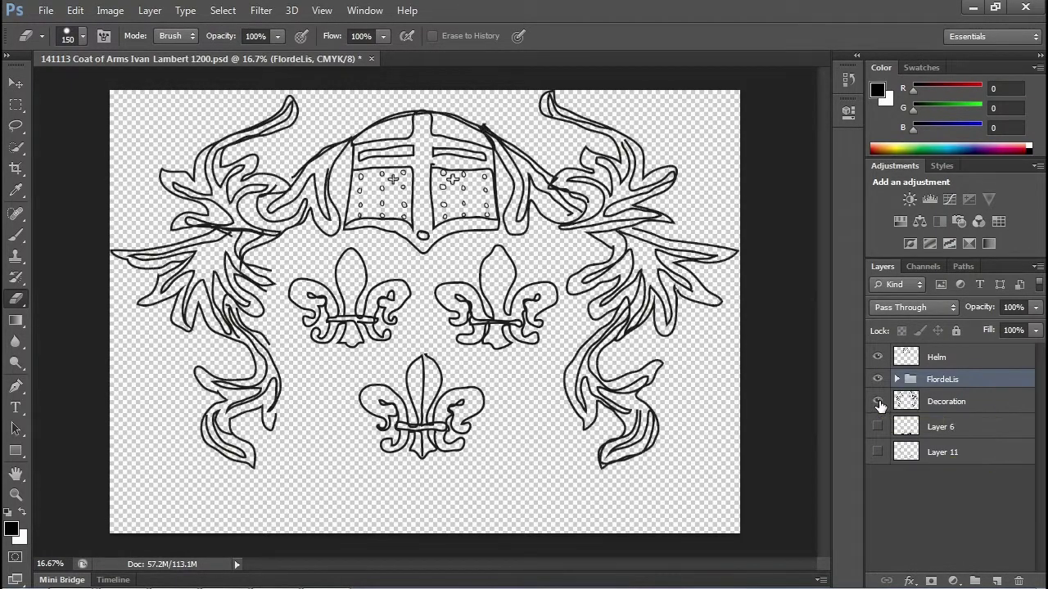
click(878, 427)
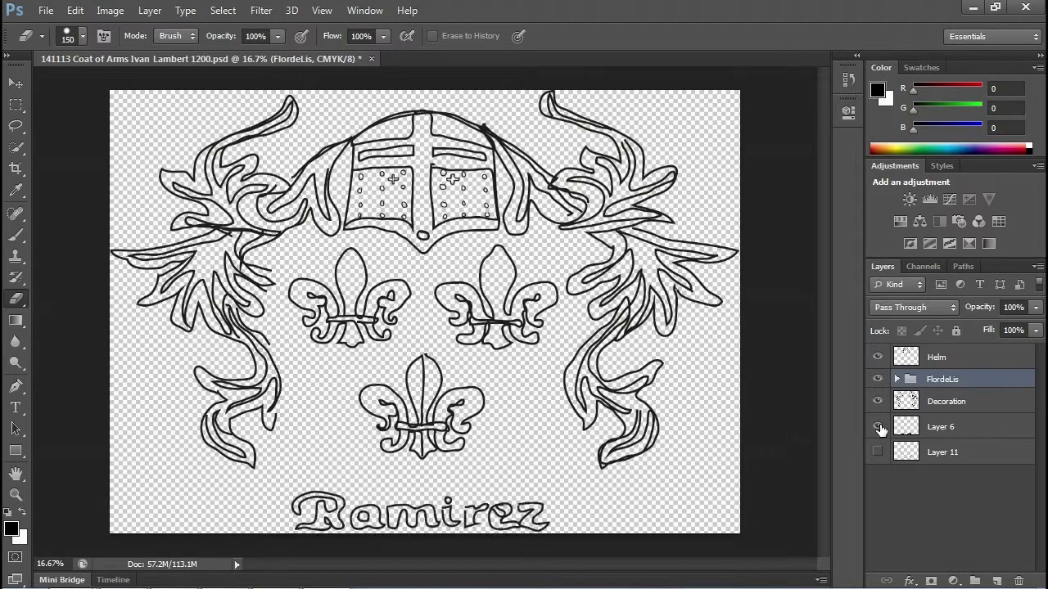
Rename Layer 6 to 'Name' and show the Layer 11 shield outline
double_click(941, 426)
text(Name)
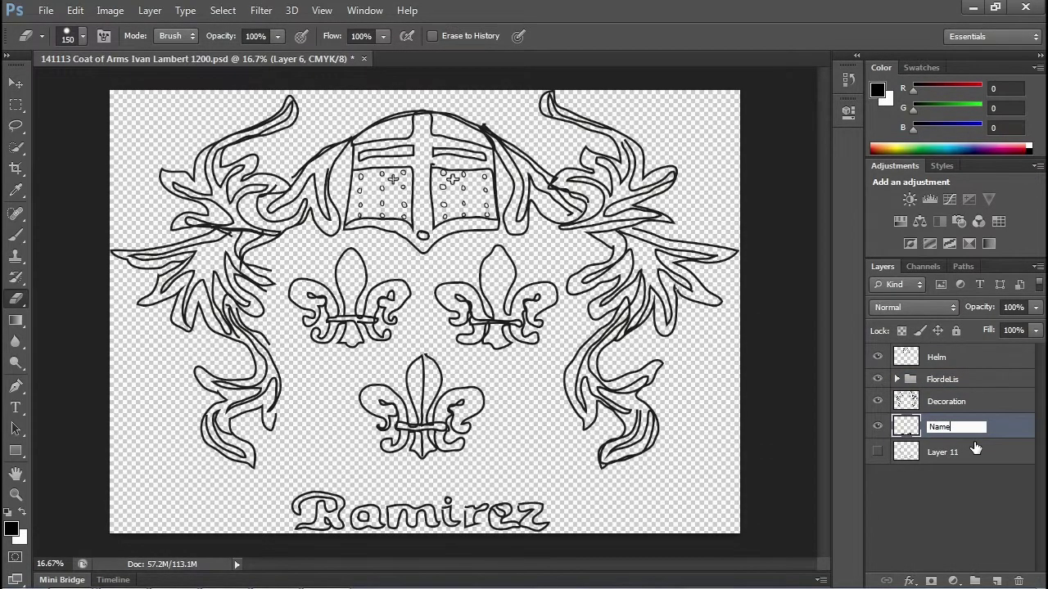
key(Return)
click(877, 453)
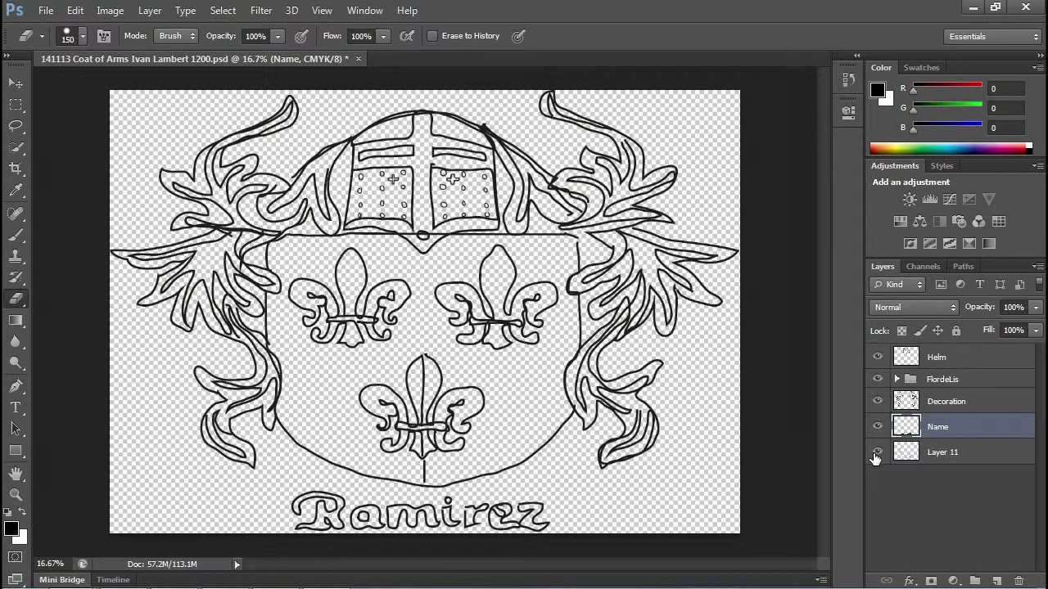
Hide Helm, FlordeLis, Decoration and Name, leaving Layer 11 visible and selected
drag(877, 357, 877, 426)
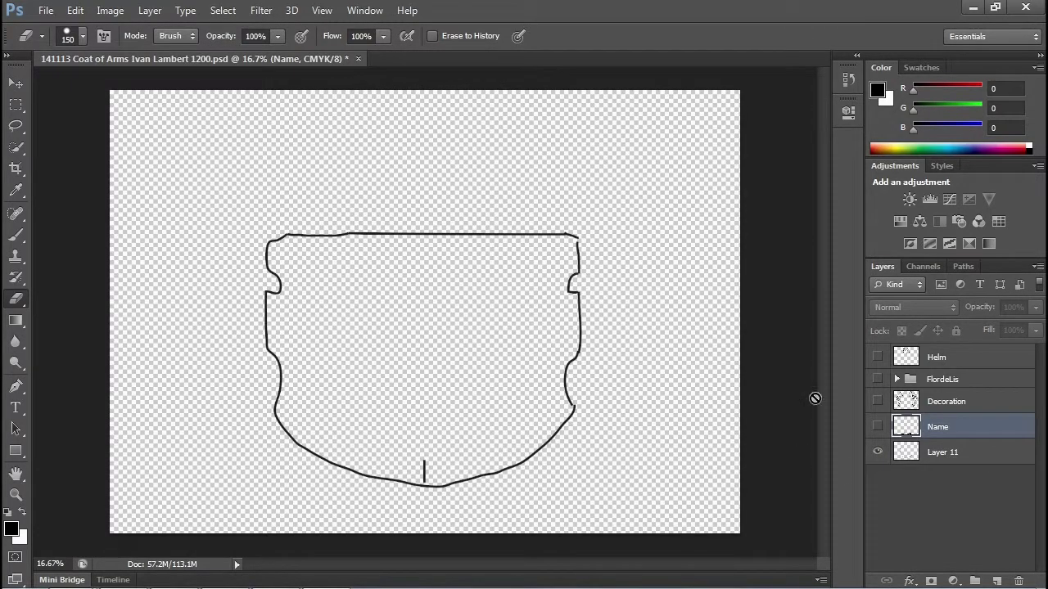
click(877, 402)
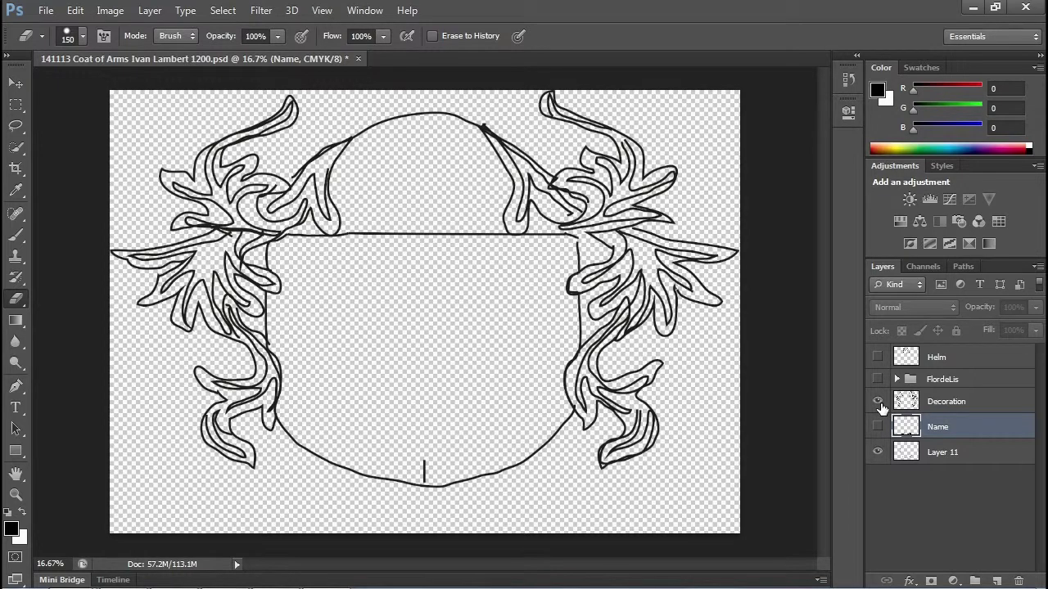
click(878, 403)
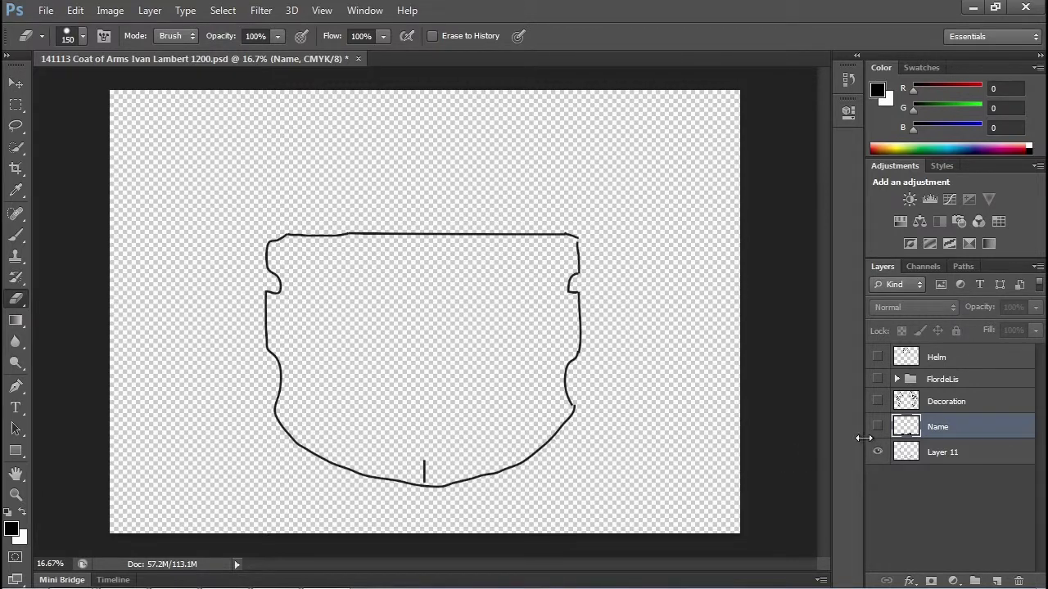
click(942, 456)
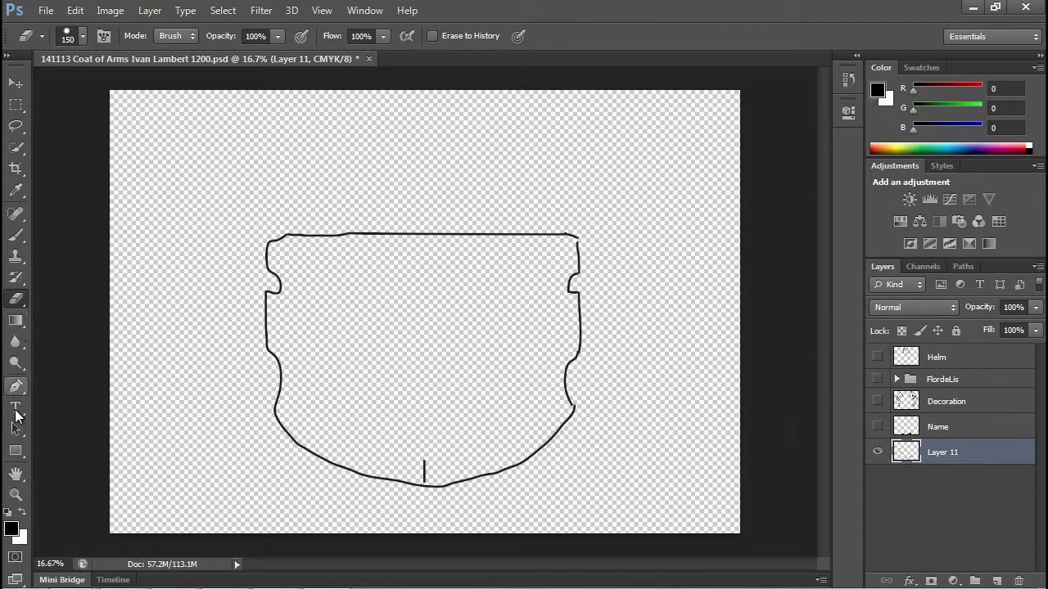
Draw a 20 px vertical line with the Line Tool dividing the shield down the middle
drag(22, 452, 90, 511)
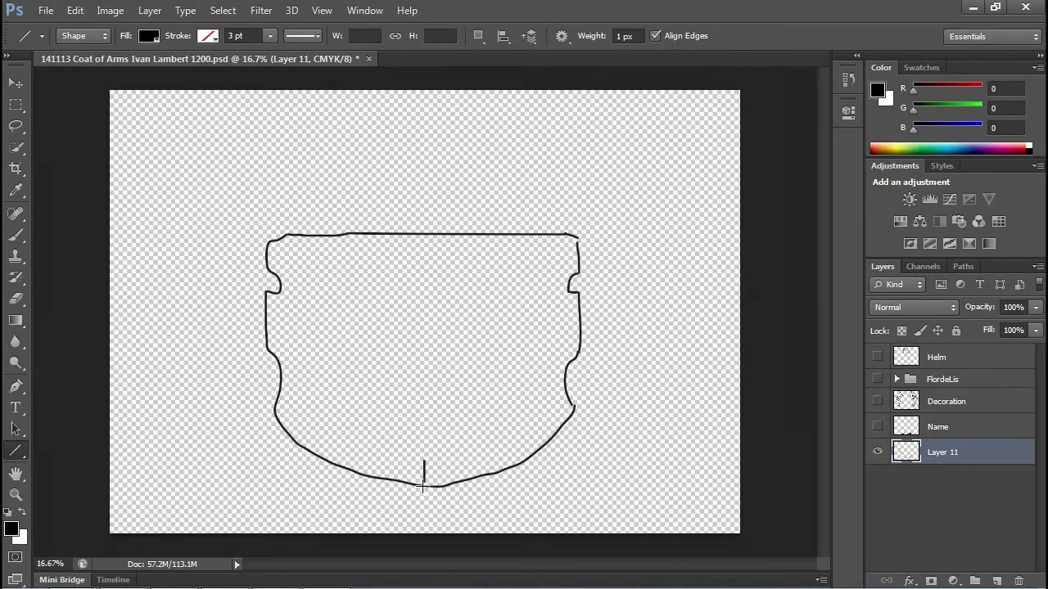
drag(424, 484, 423, 232)
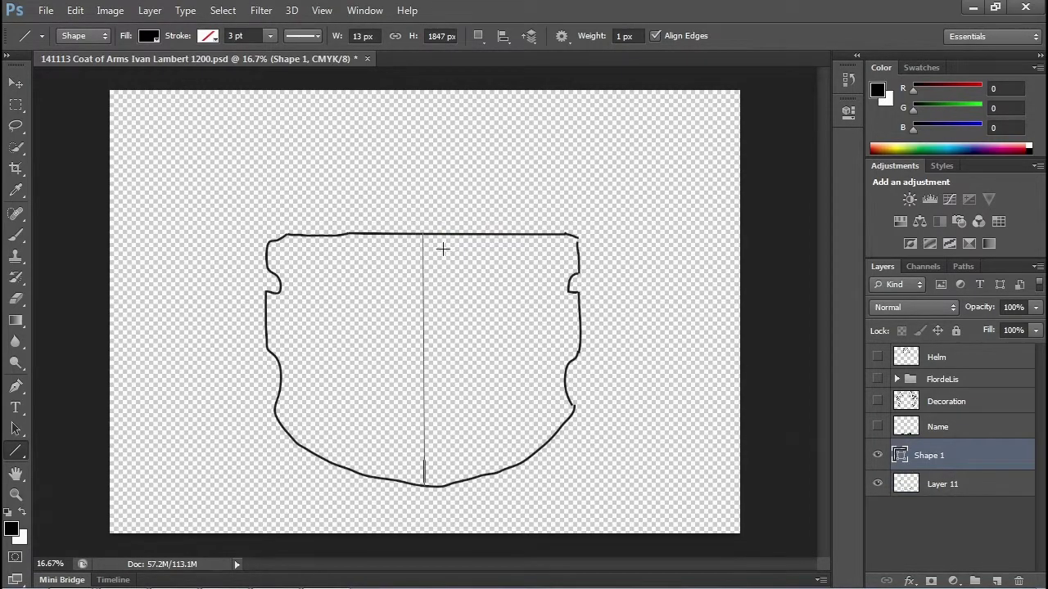
click(633, 37)
text(20)
key(Return)
drag(424, 485, 425, 485)
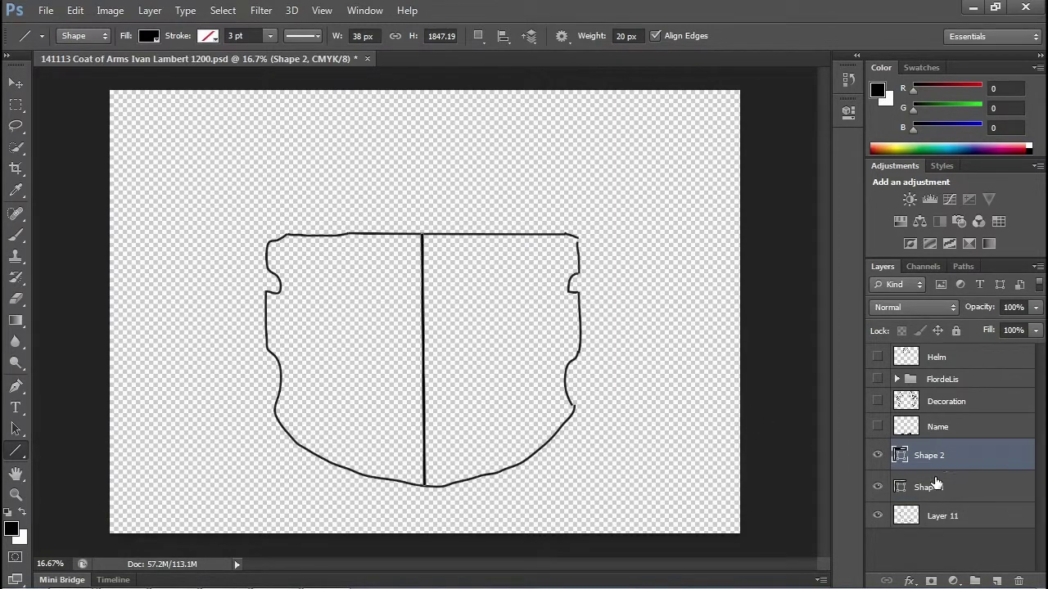
Delete the thin Shape 1 line layer and select the thick Shape 2 layer
click(877, 488)
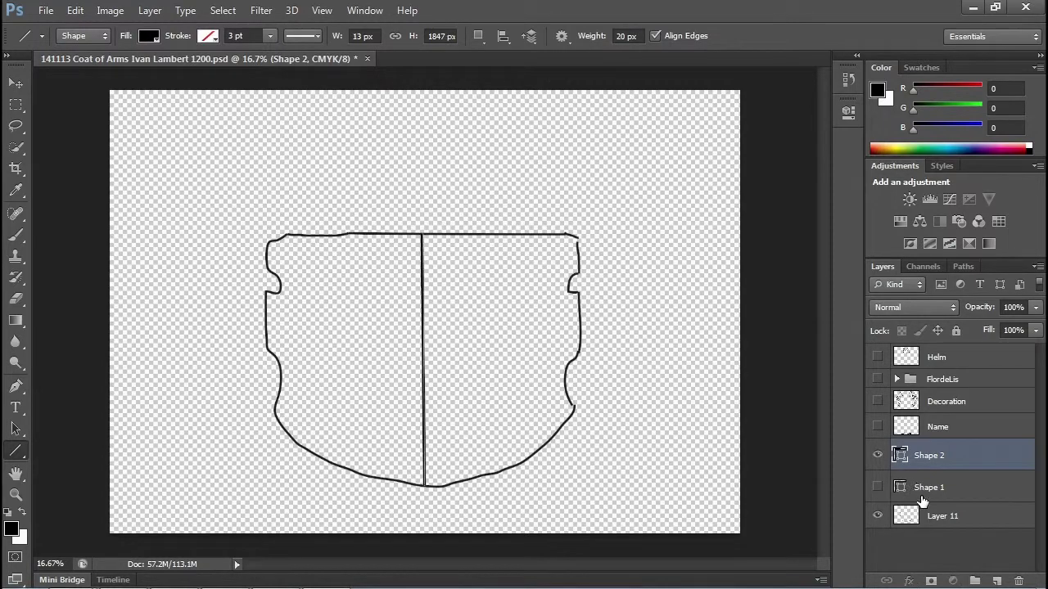
drag(901, 488, 1019, 580)
click(941, 460)
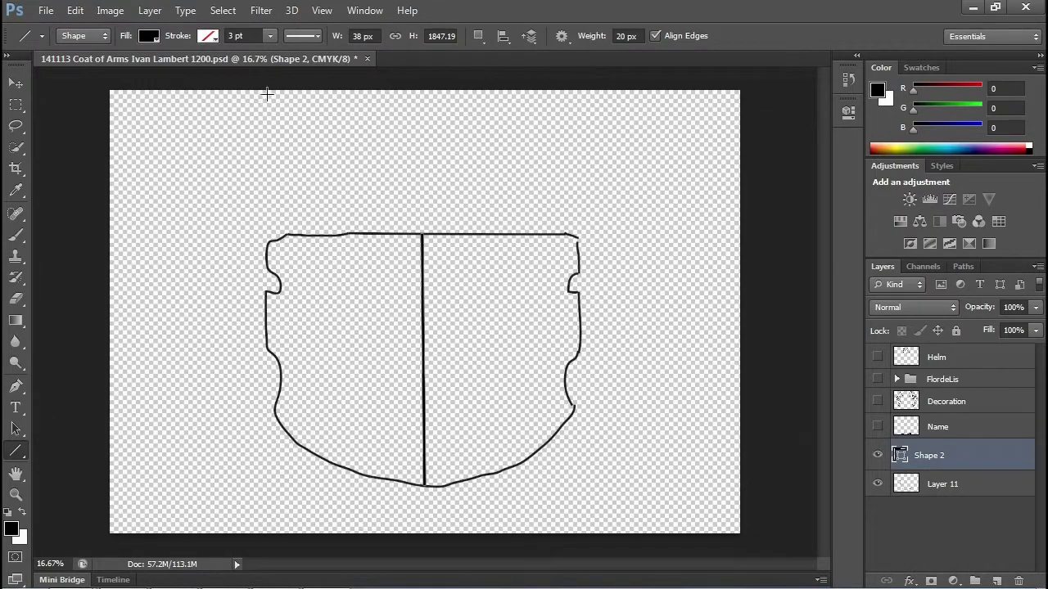
click(150, 10)
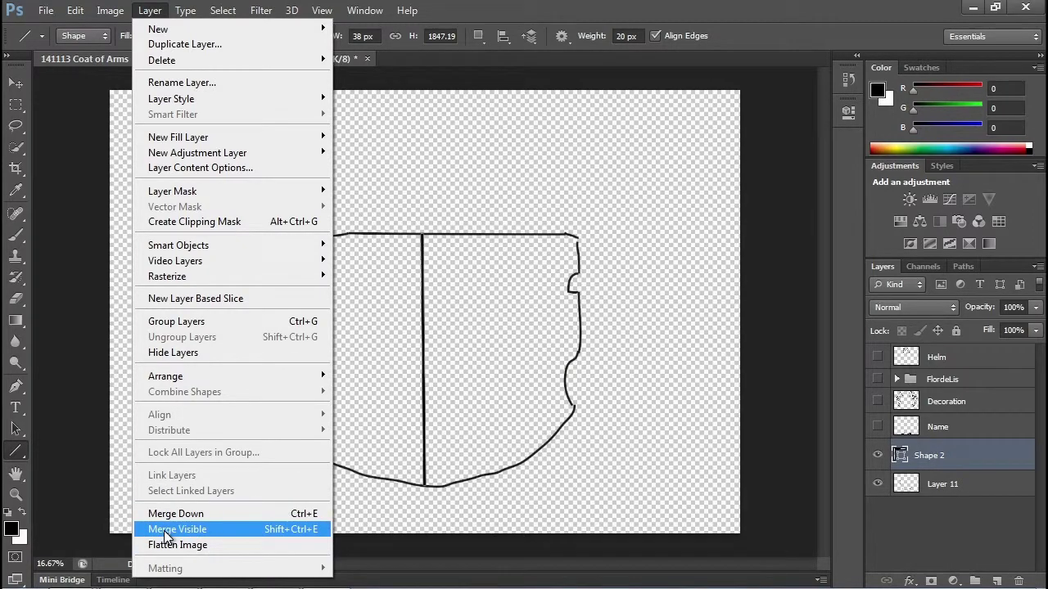
Merge the dividing line and shield outline into Shape 2, then zoom to 50% on the shield
click(166, 532)
click(877, 452)
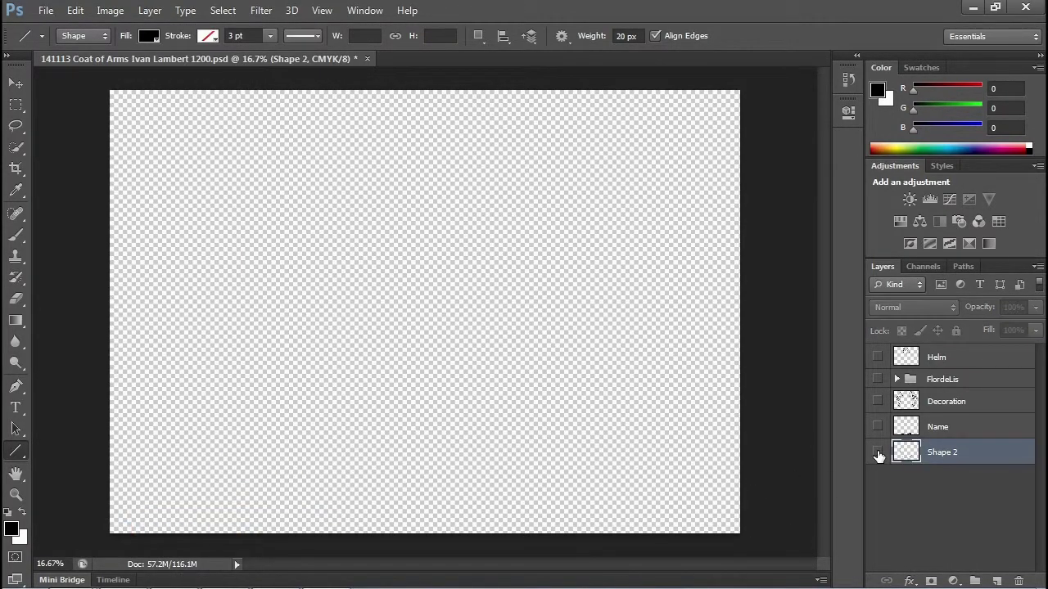
click(878, 452)
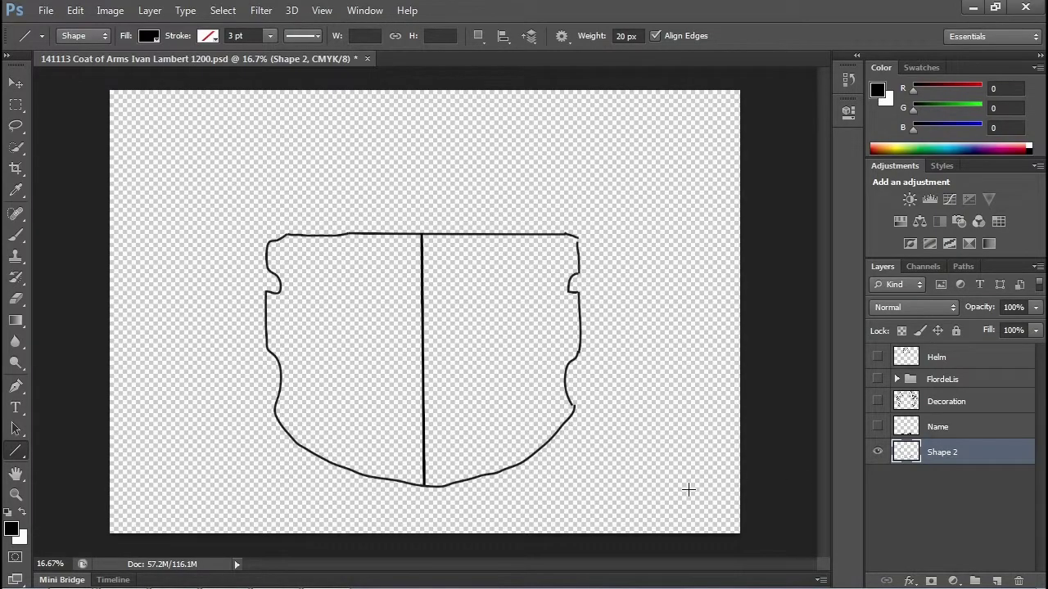
key(ctrl+plus)
key(ctrl+plus)
key(ctrl+plus)
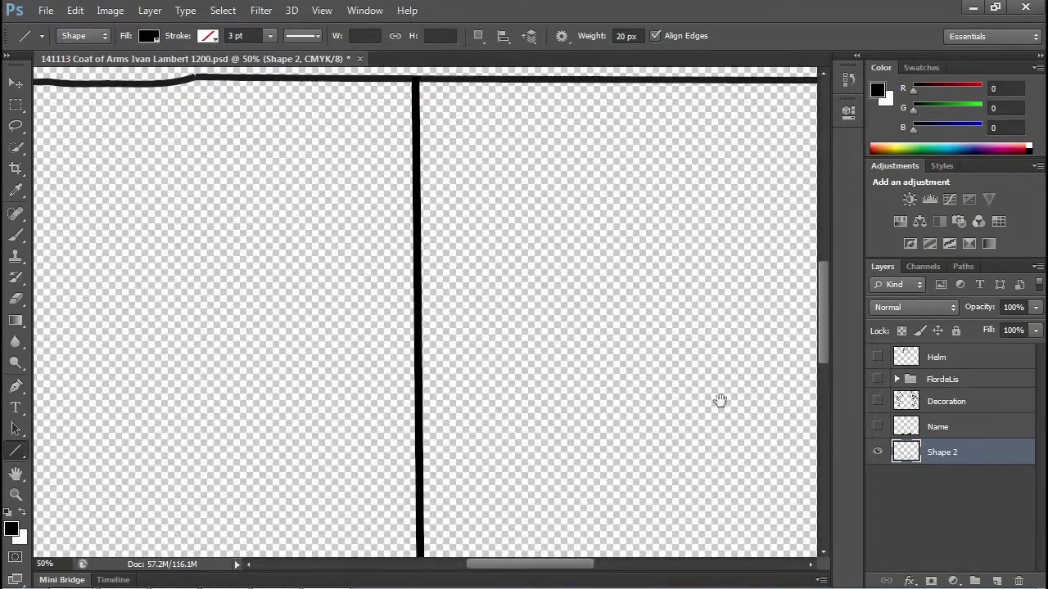
drag(720, 400, 363, 458)
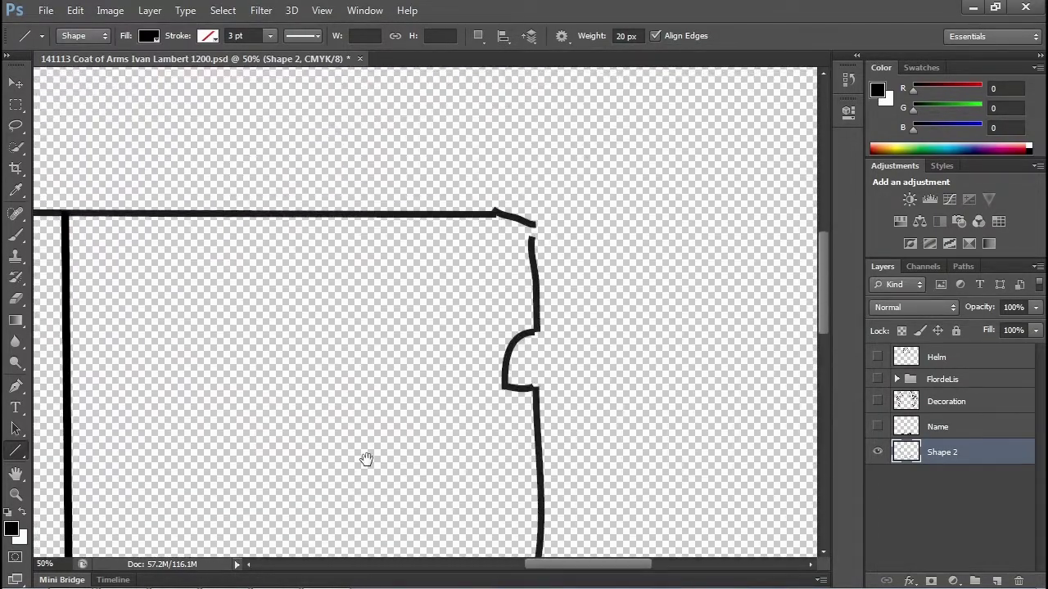
Choose the Paint Bucket Tool and set the foreground colour to pure red ff0000
right_click(17, 328)
click(67, 334)
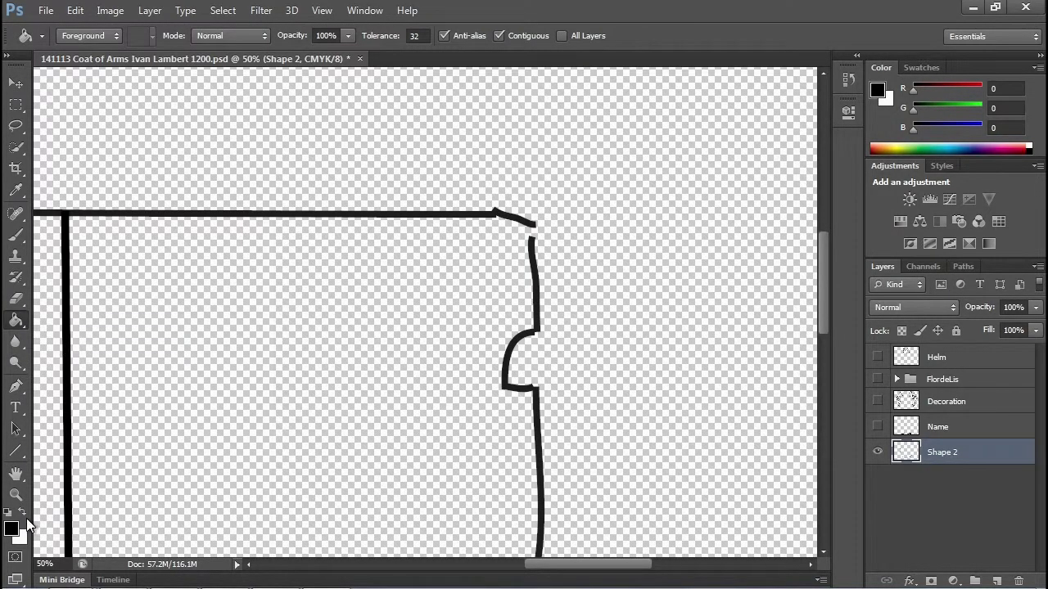
click(11, 529)
click(512, 134)
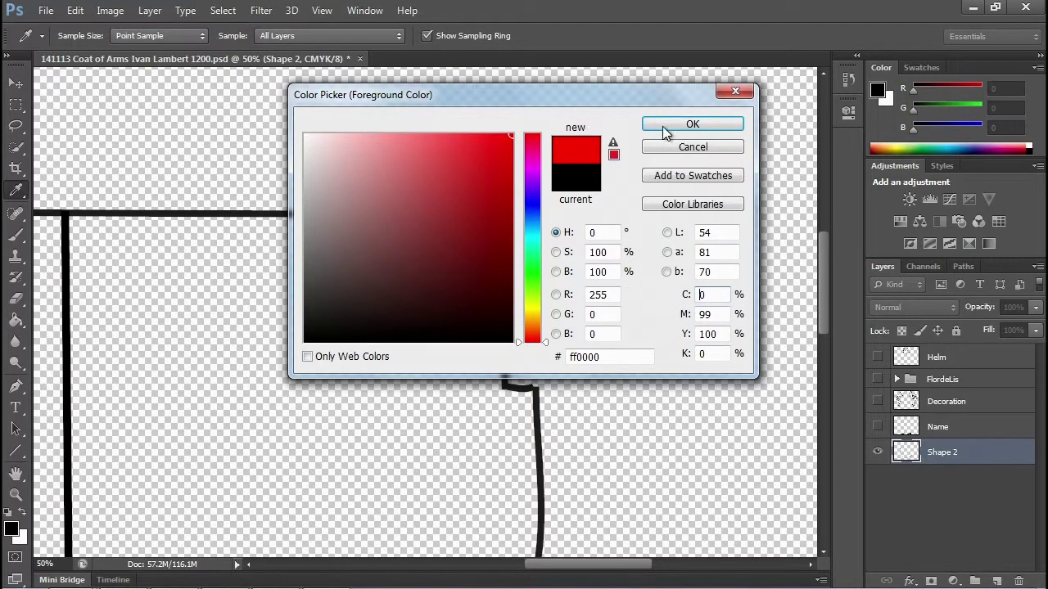
click(665, 130)
Undo a trial red fill that flooded the layer, then zoom to 66.7% on the shield's upper right
click(425, 424)
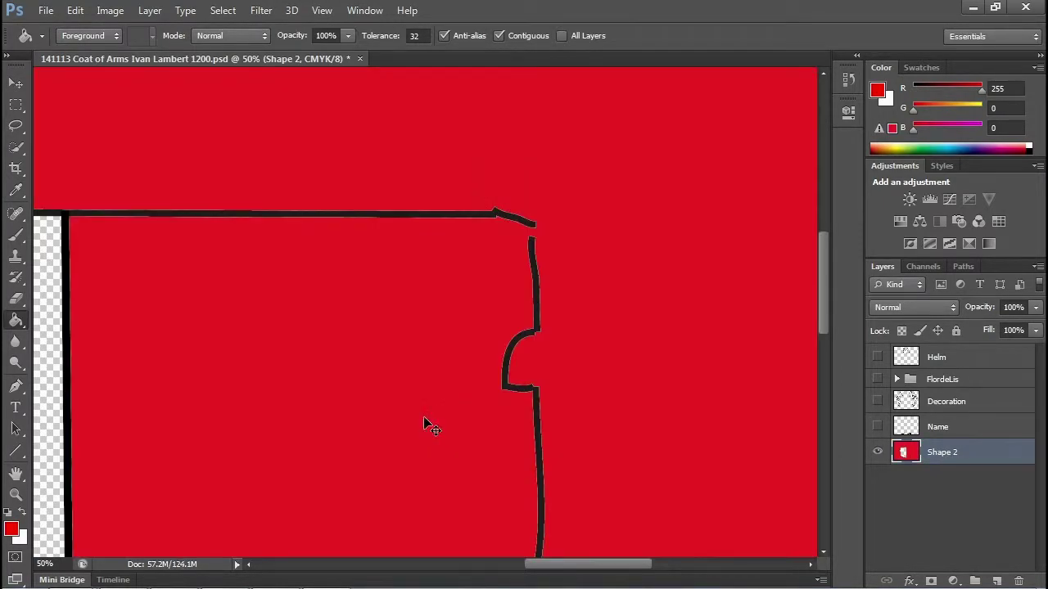
key(ctrl+0)
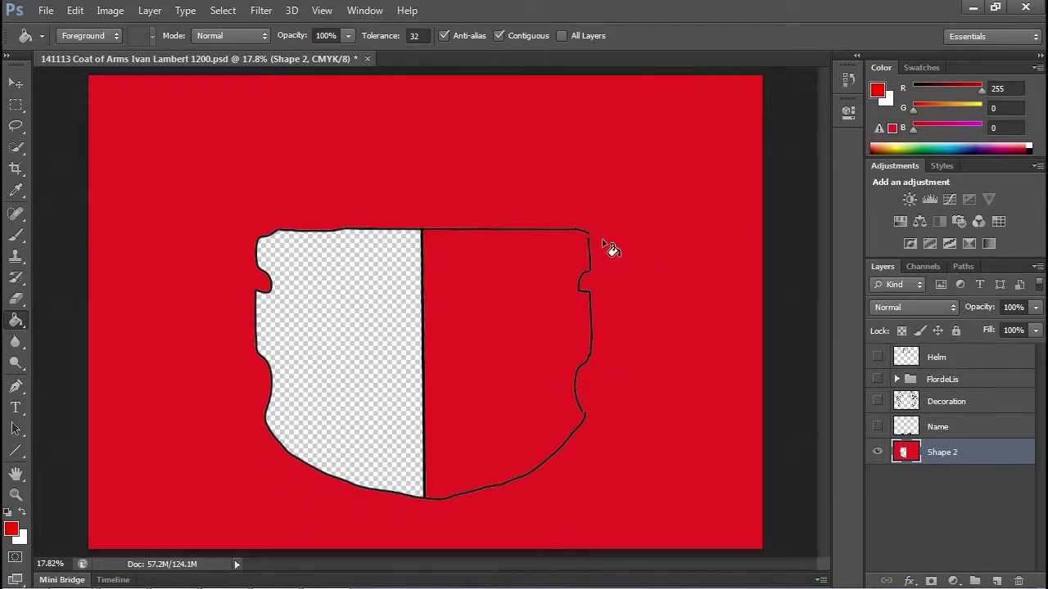
key(ctrl+z)
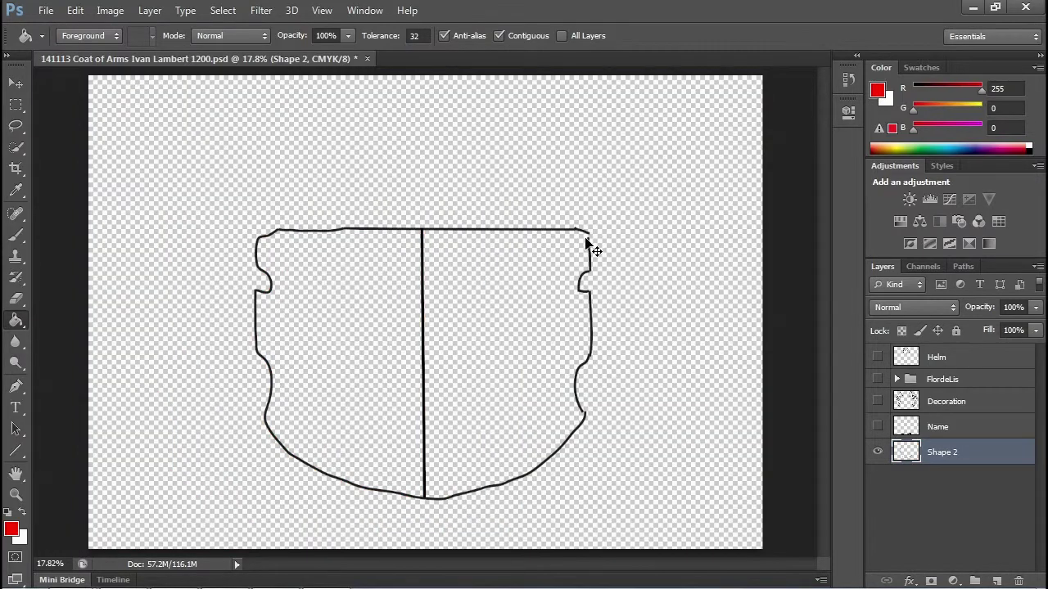
key(ctrl+plus)
key(ctrl+plus)
drag(606, 210, 429, 333)
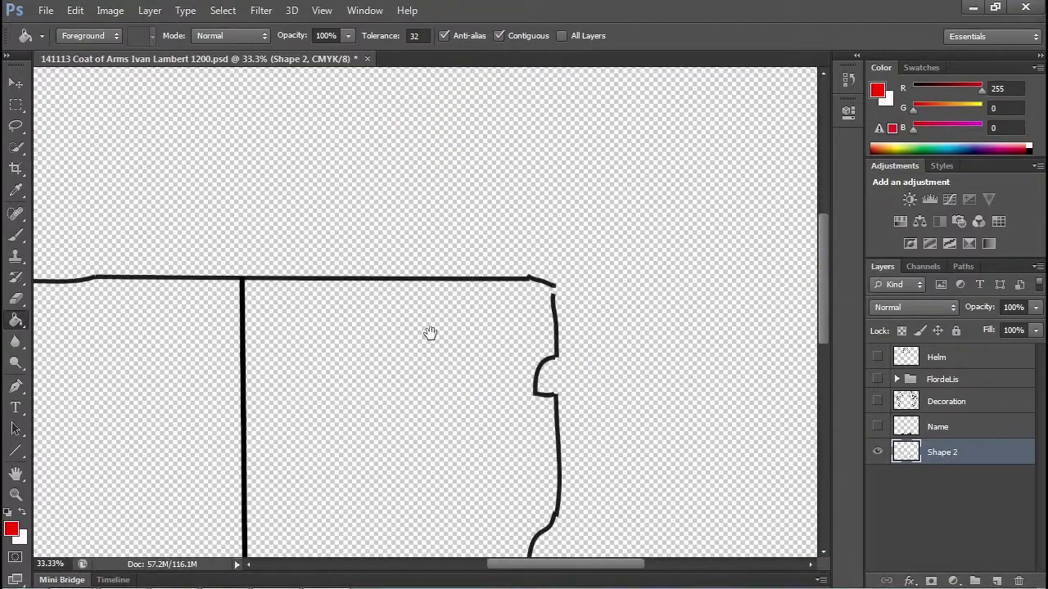
key(ctrl+plus)
key(ctrl+plus)
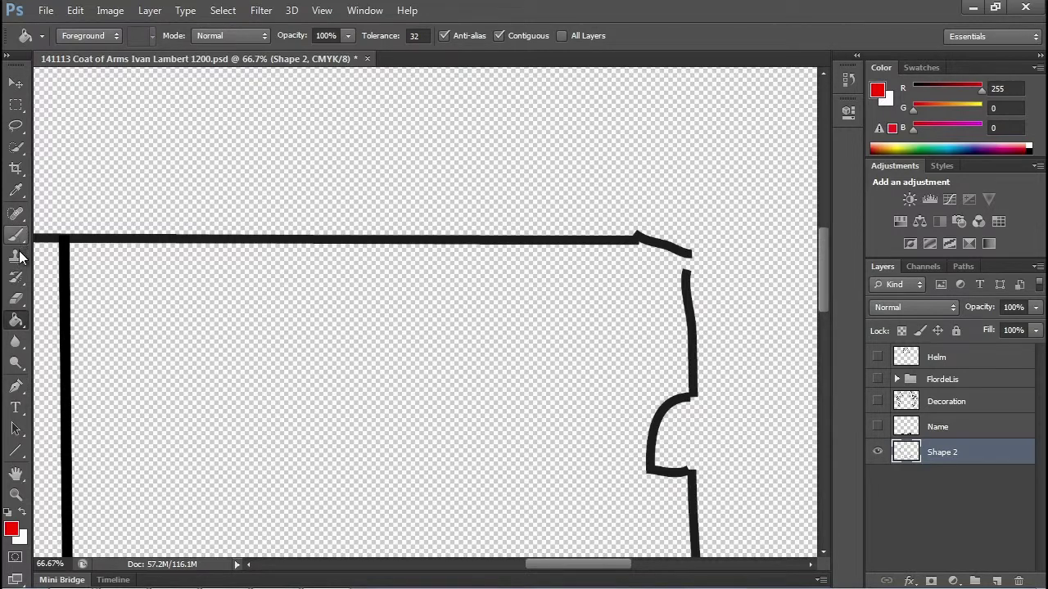
Sample the black outline colour and brush over the gap at the outline's upper-right corner
click(17, 191)
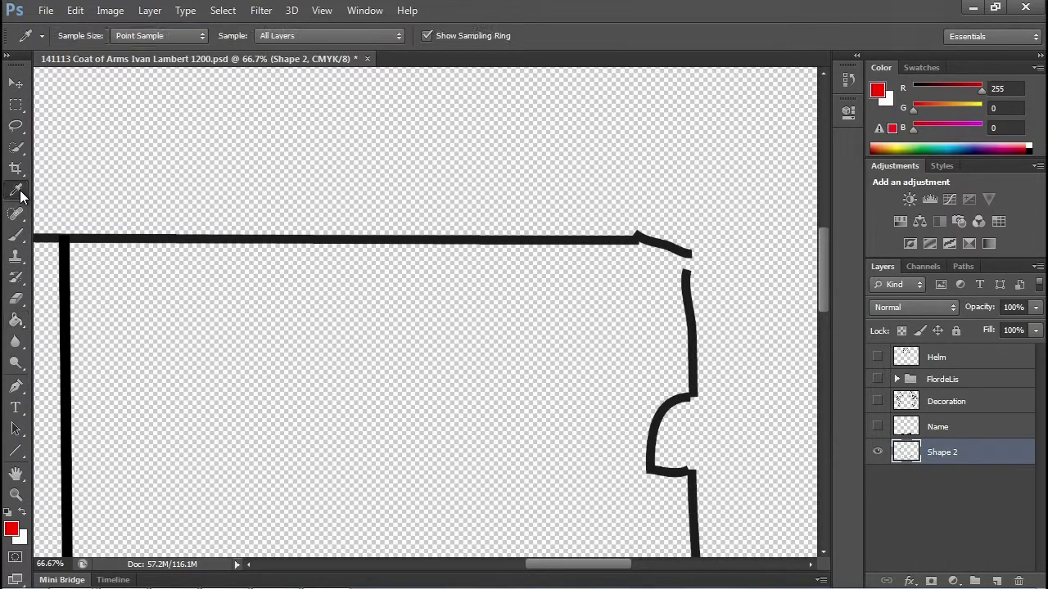
click(104, 239)
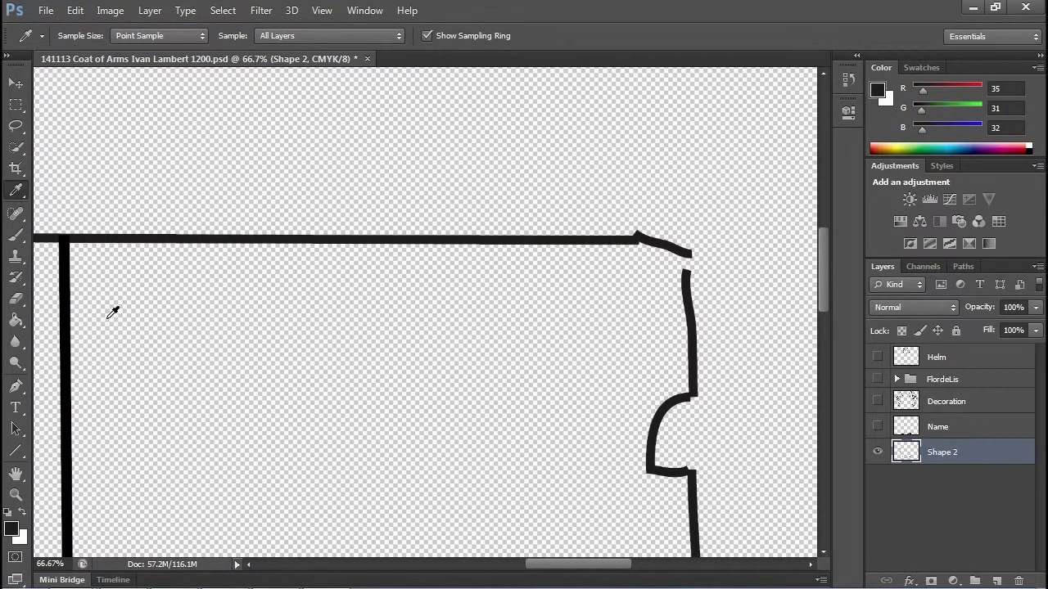
click(17, 237)
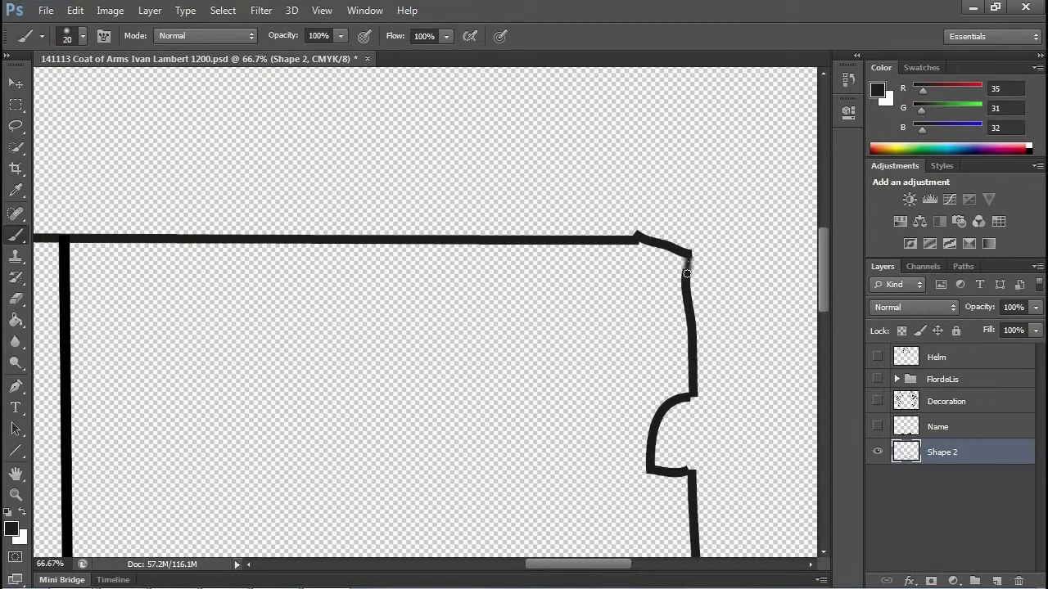
drag(687, 274, 687, 255)
Set the brush Hardness to 100%
click(82, 35)
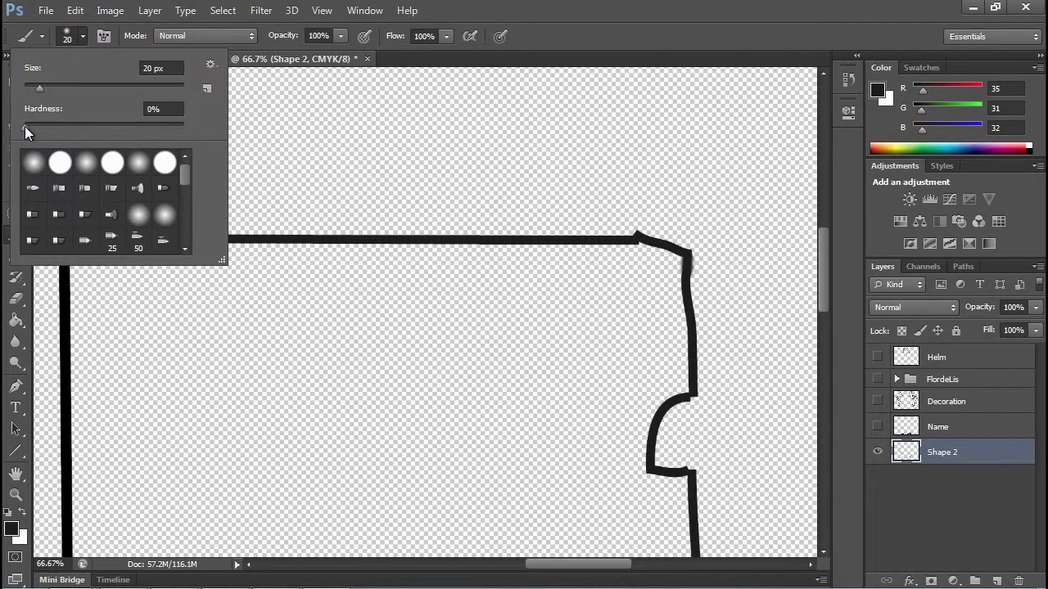
drag(24, 126, 189, 128)
key(Return)
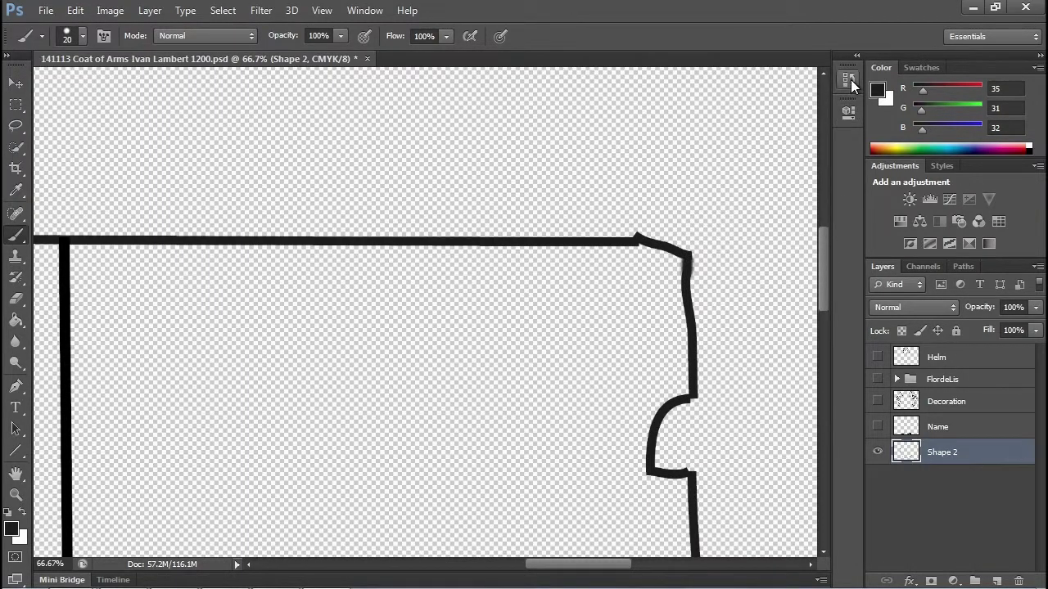
Remove the soft corner stroke by stepping back to Merge Visible in History
click(849, 78)
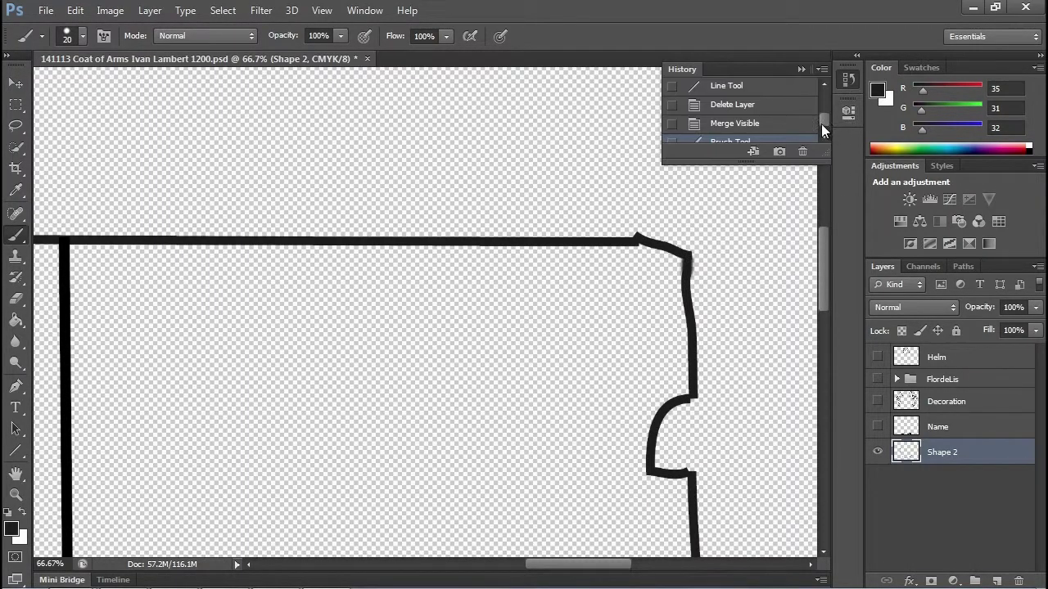
click(751, 124)
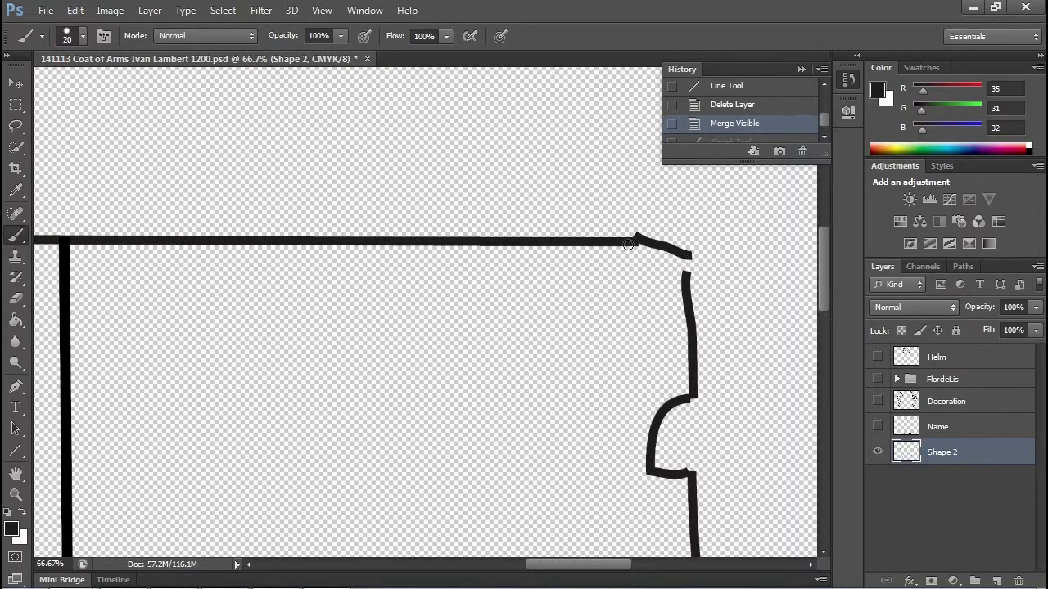
click(83, 36)
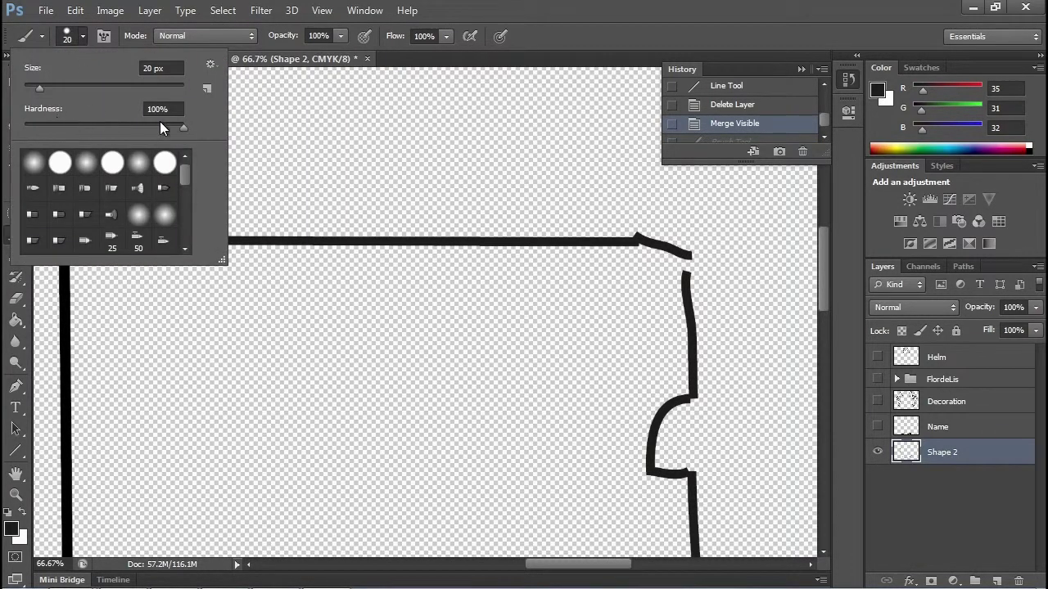
key(Return)
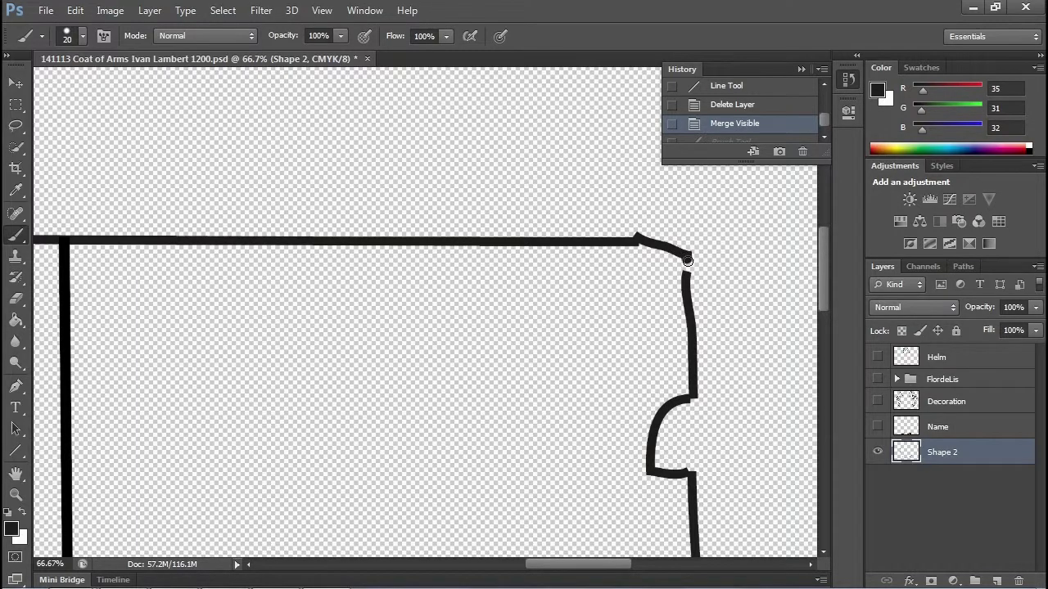
Repaint the shield's right border with a hard brush and dab the notch and outline junctions closed
drag(686, 273, 689, 373)
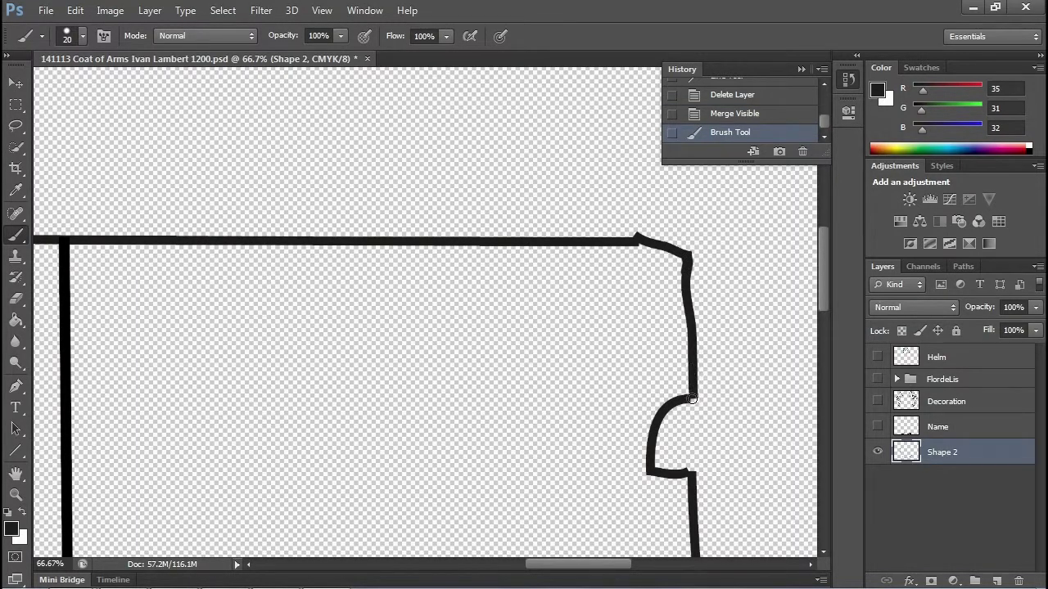
click(692, 398)
click(690, 474)
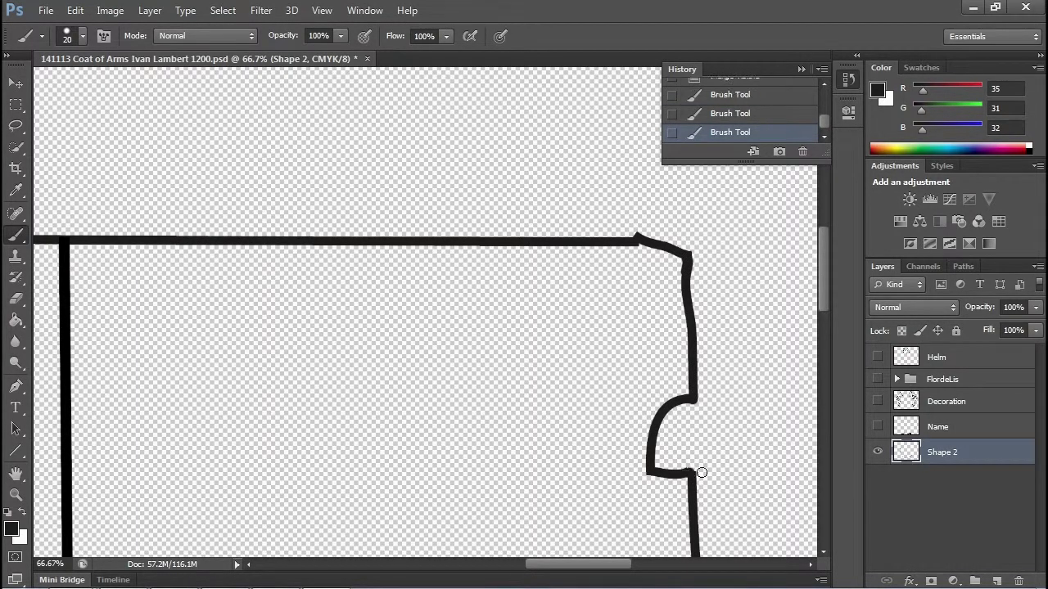
click(638, 242)
scroll(381, 273, left, 5)
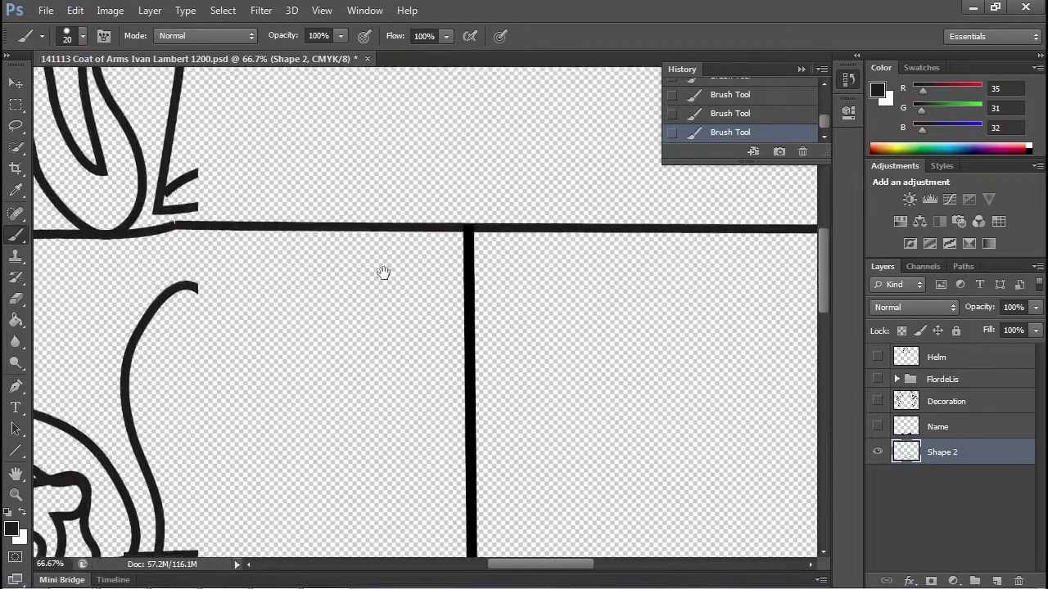
click(312, 223)
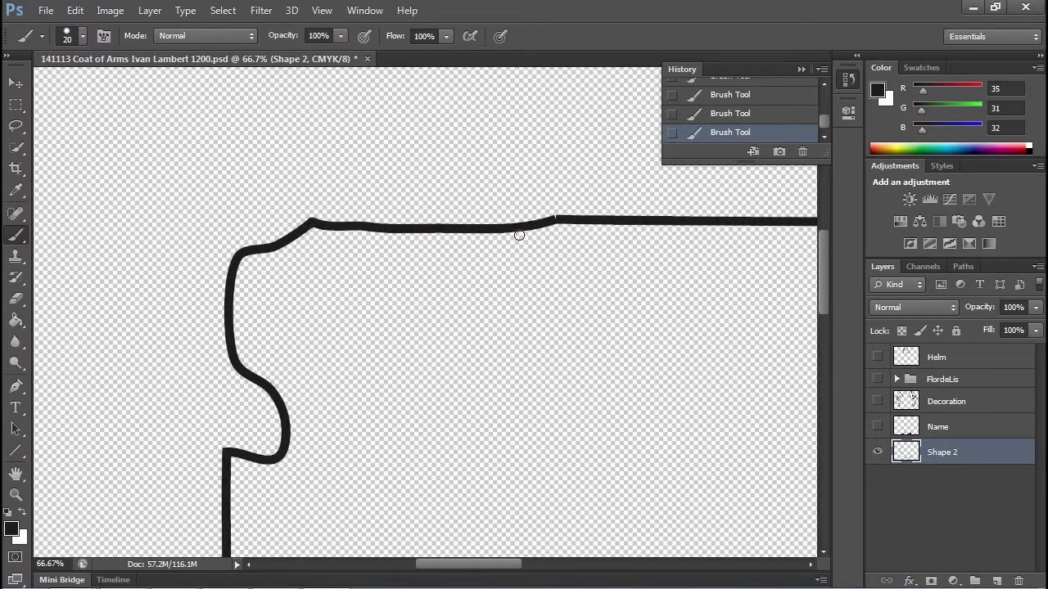
click(553, 221)
scroll(552, 420, down, 4)
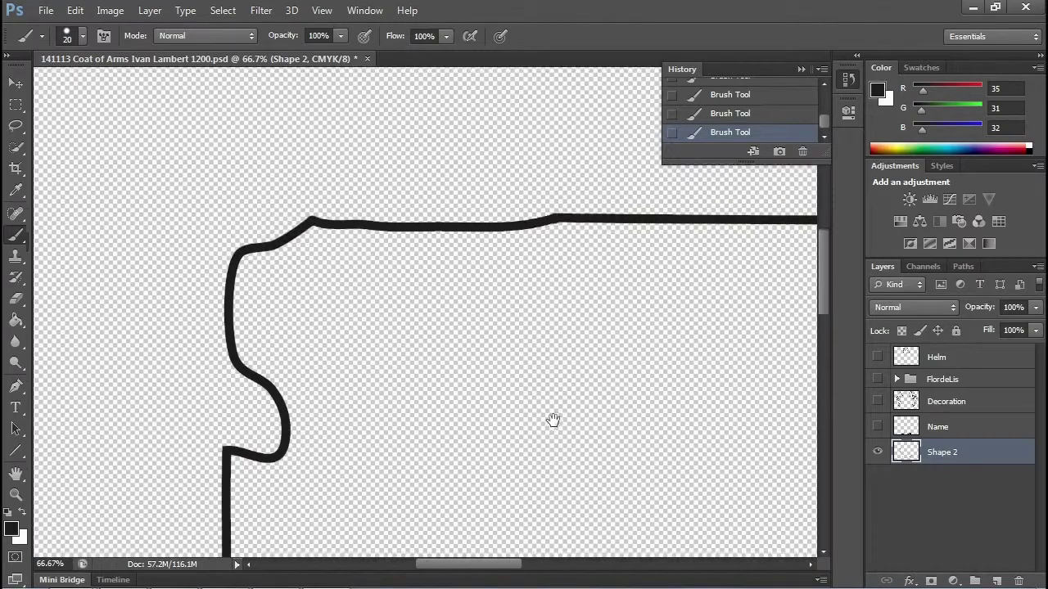
scroll(451, 356, right, 2)
scroll(451, 355, down, 5)
scroll(456, 271, right, 3)
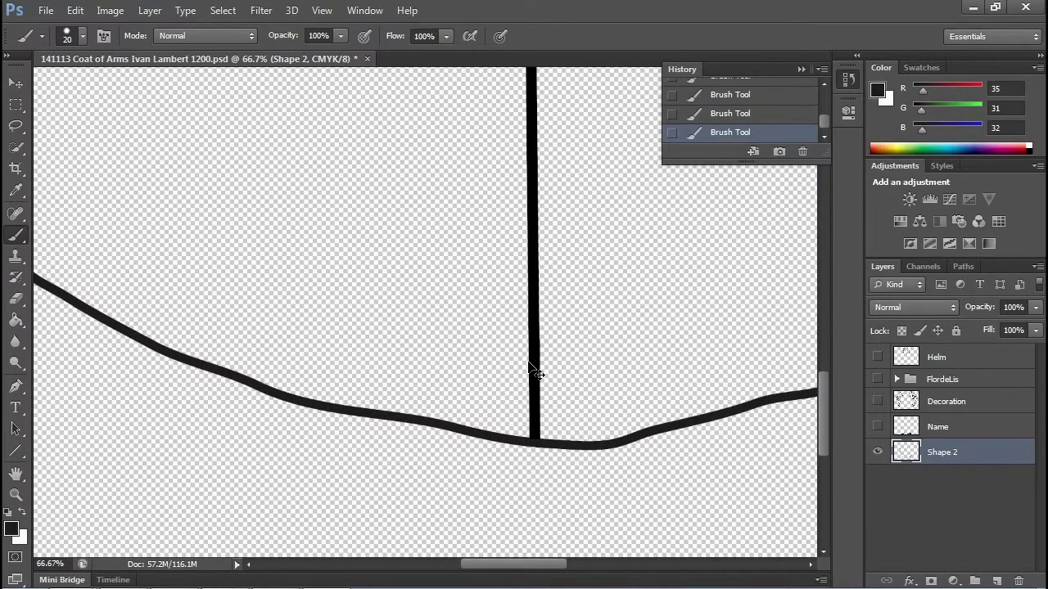
key(ctrl+0)
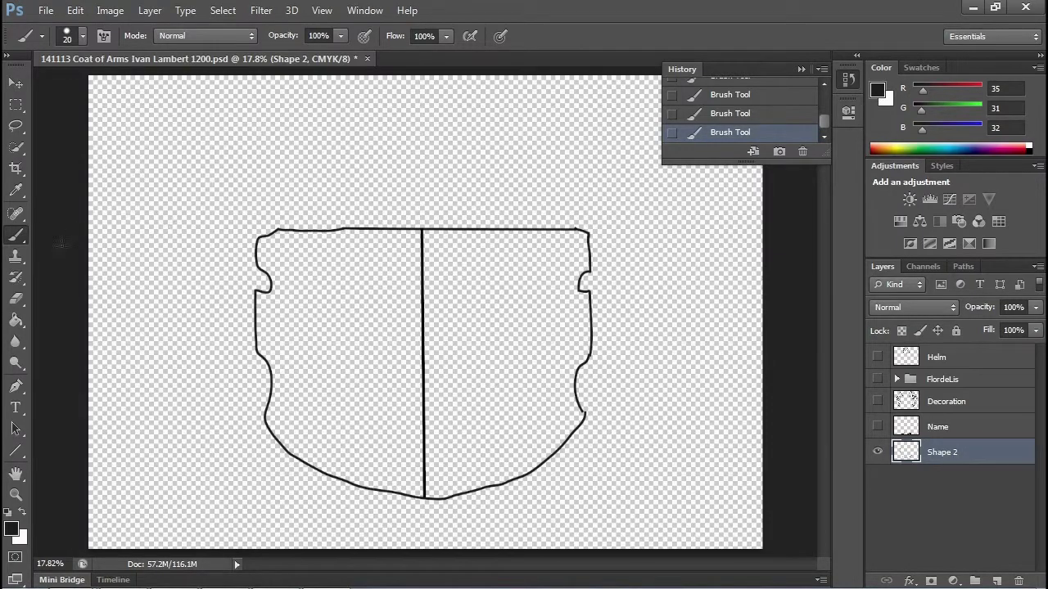
Set the foreground to pure red and bucket-fill the shield's left half
click(11, 529)
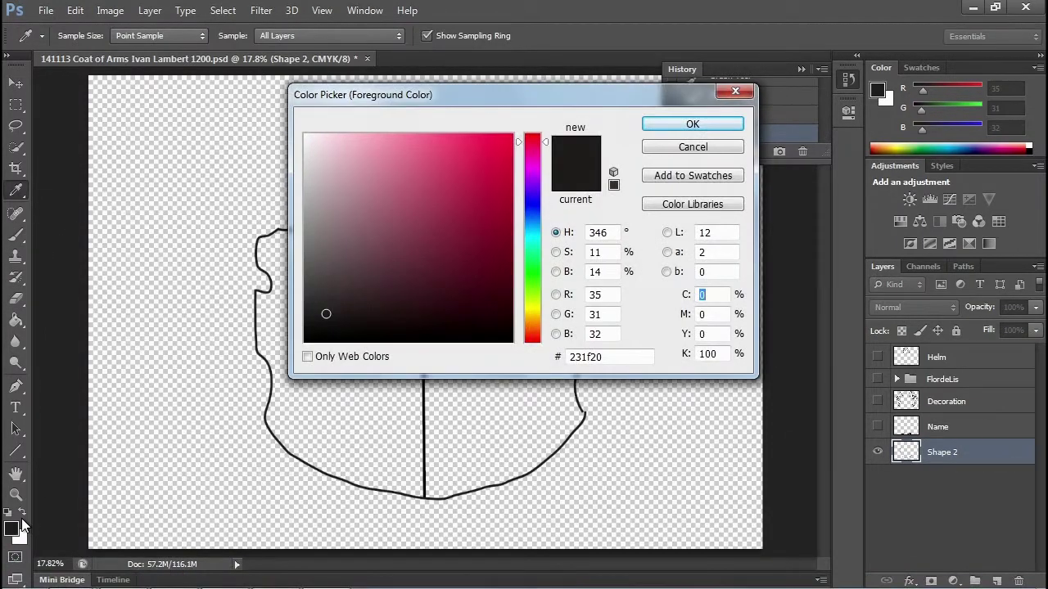
drag(531, 148, 529, 130)
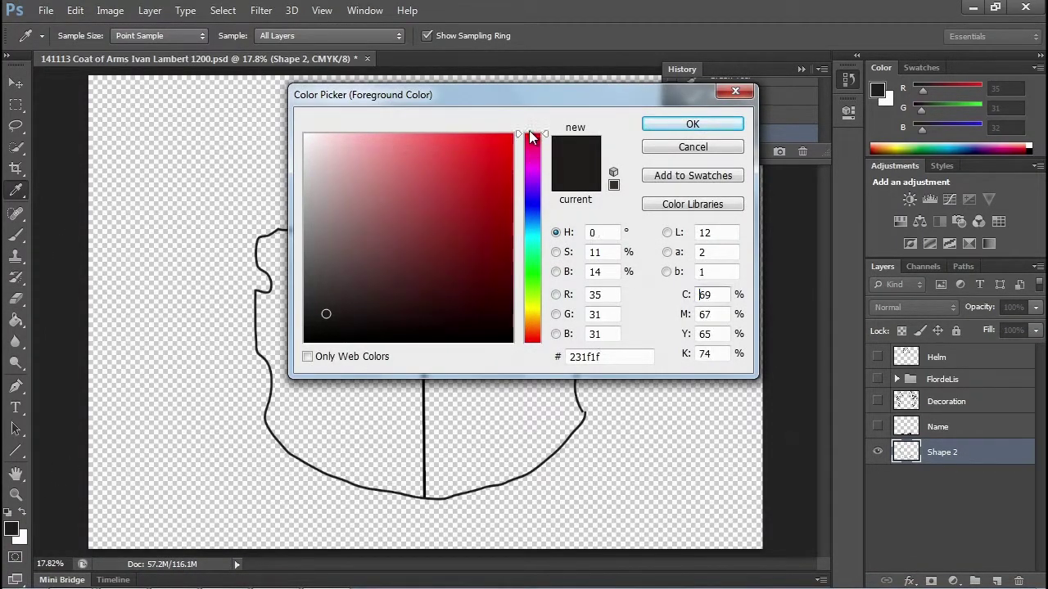
click(513, 134)
click(673, 125)
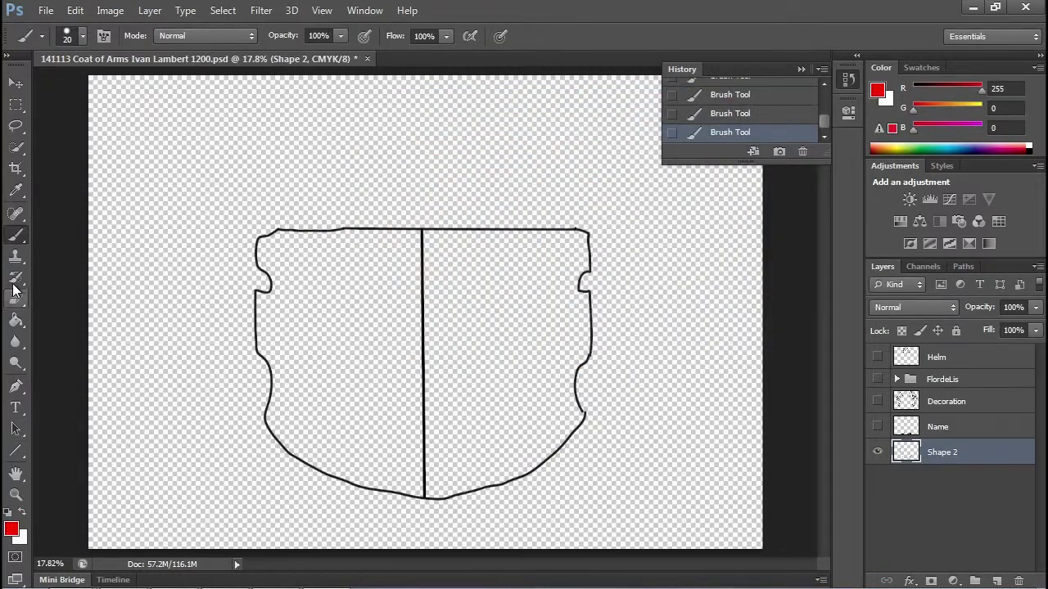
click(16, 320)
click(321, 355)
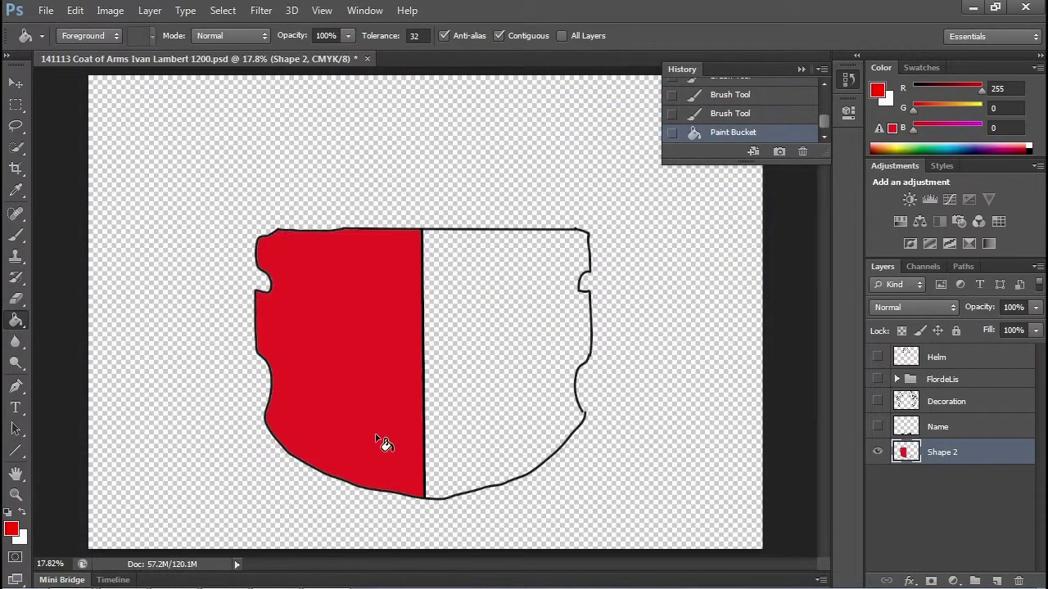
Set the background to saturated blue, swap colours, and bucket-fill the right half blue
click(22, 539)
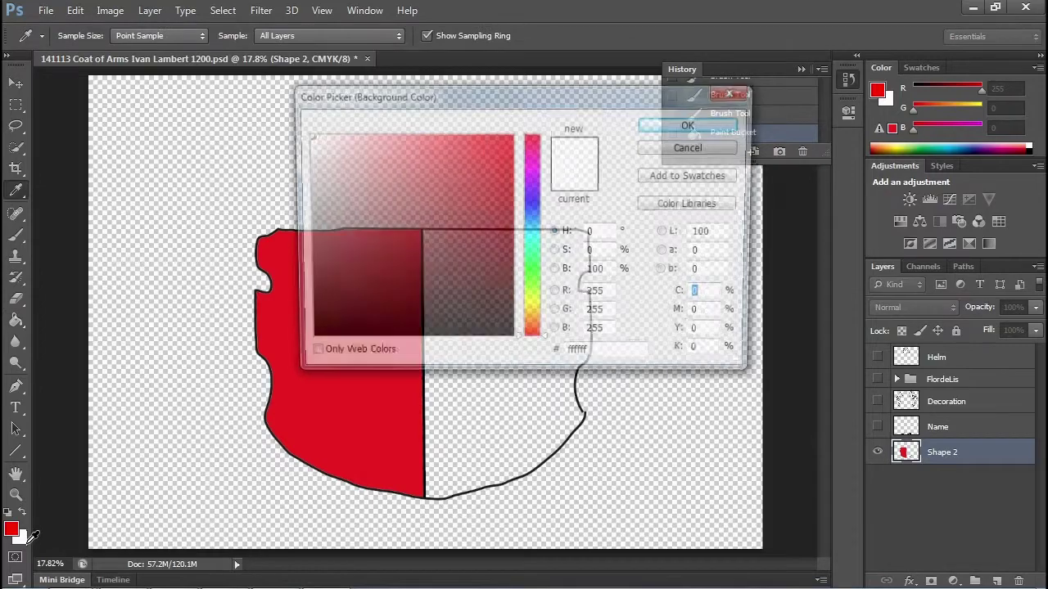
click(533, 205)
click(513, 133)
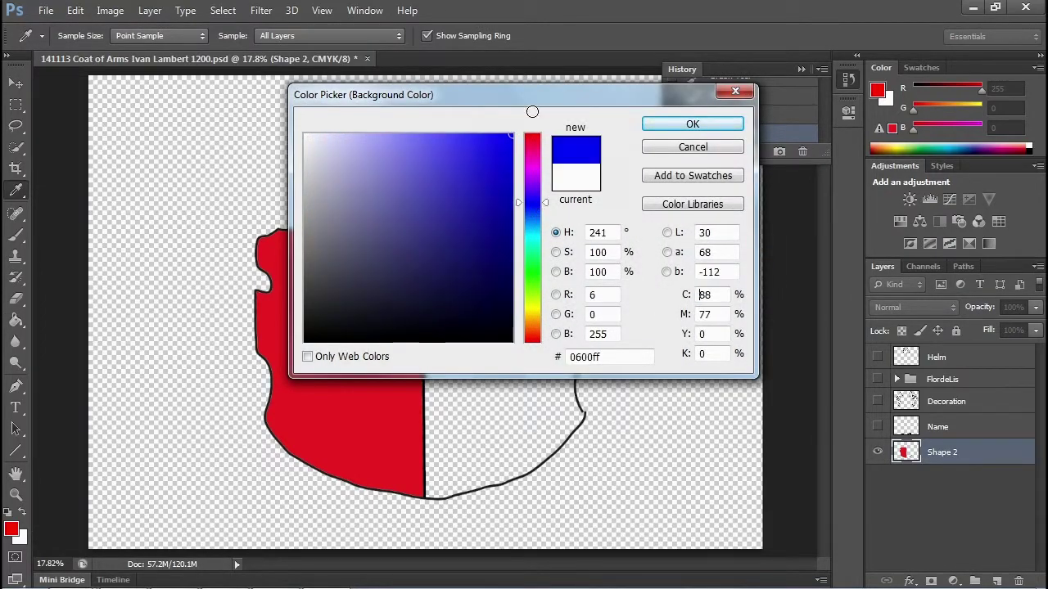
click(693, 123)
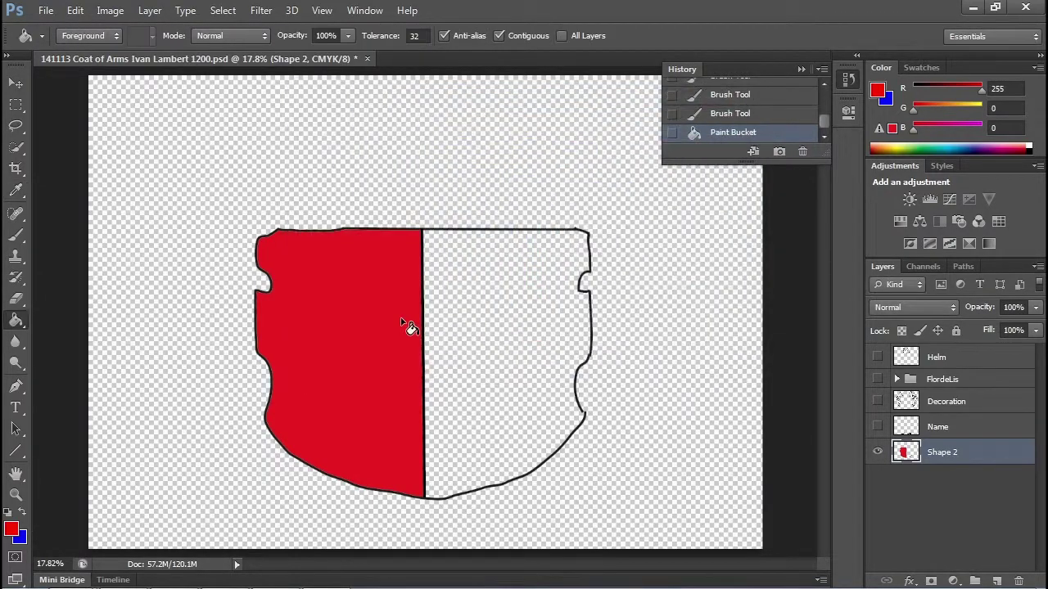
click(22, 514)
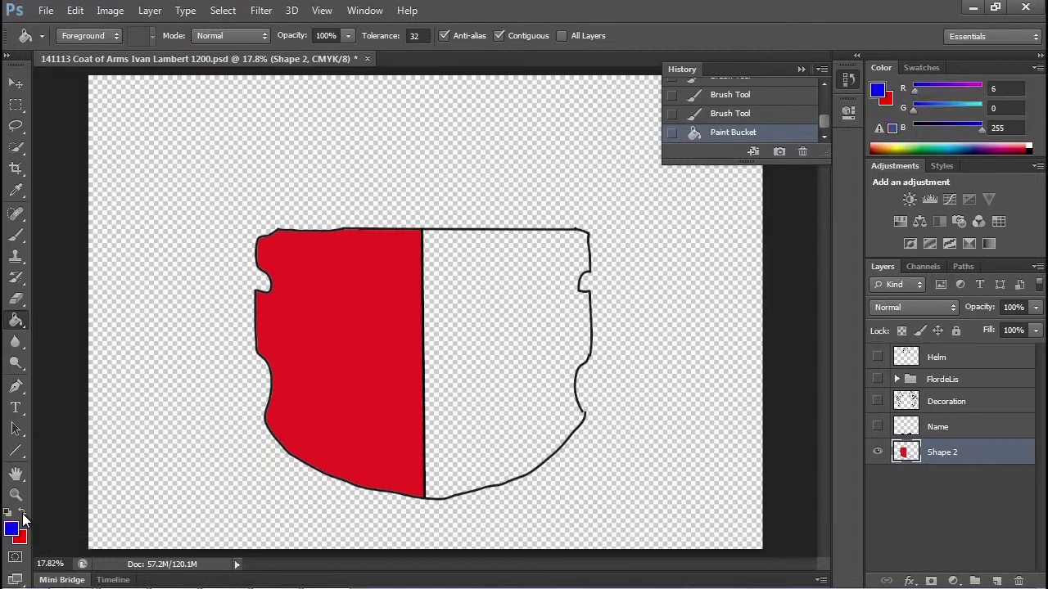
click(465, 361)
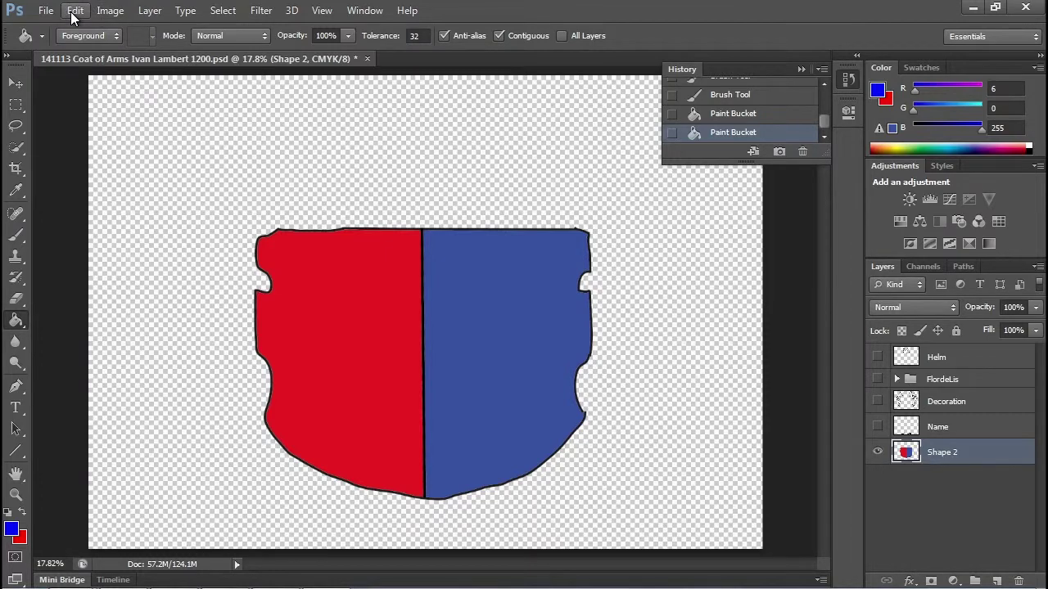
click(108, 10)
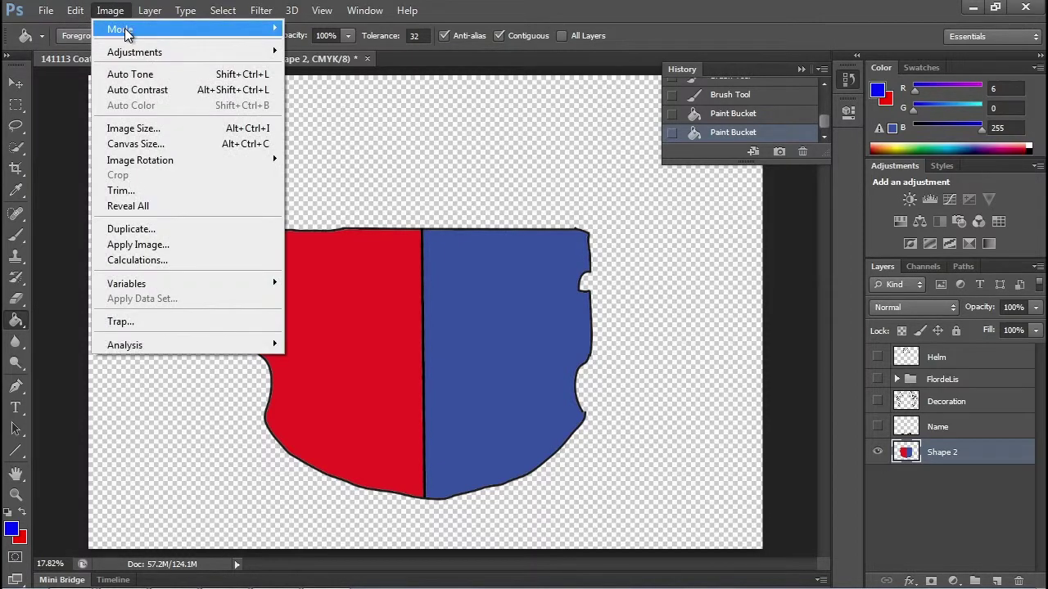
mouse_move(136, 32)
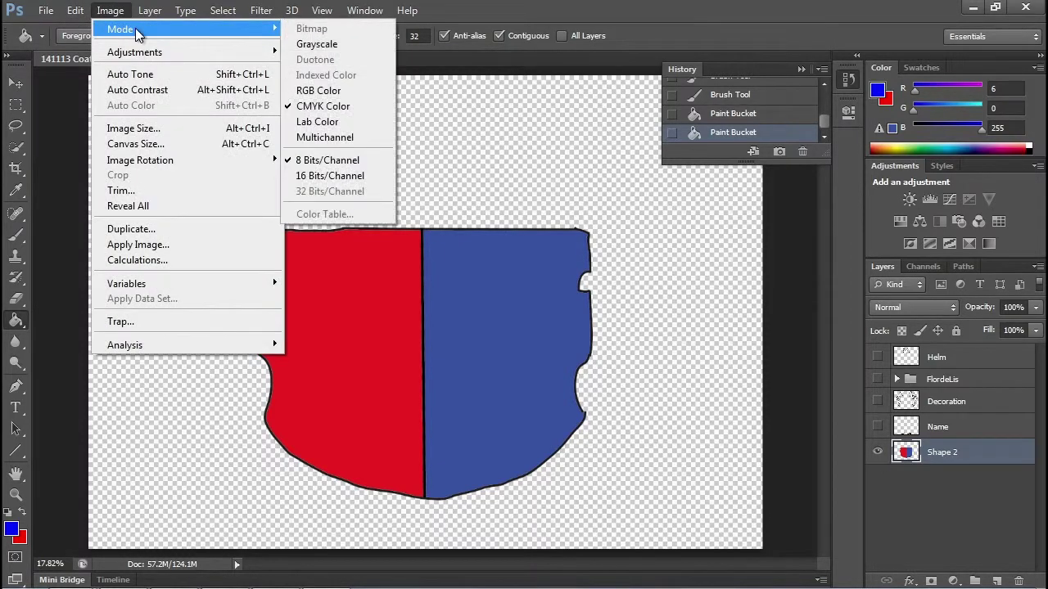
click(352, 91)
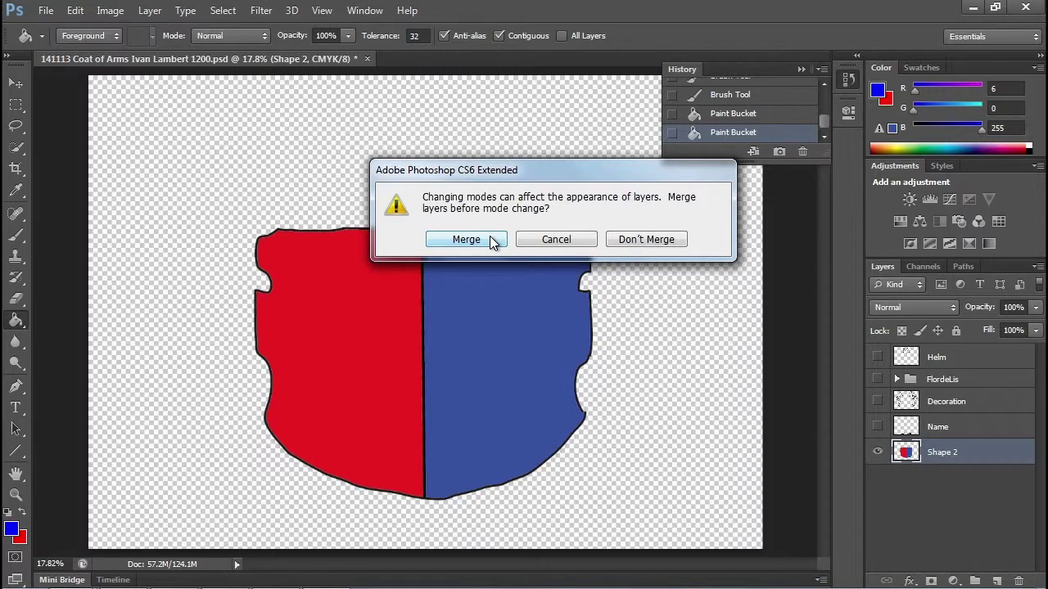
click(491, 241)
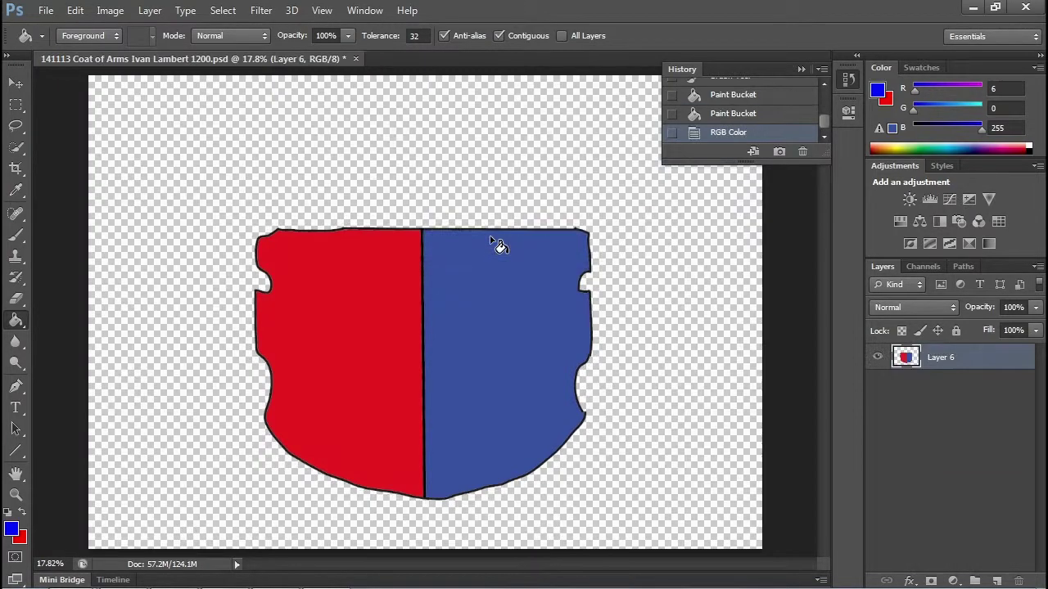
key(ctrl+z)
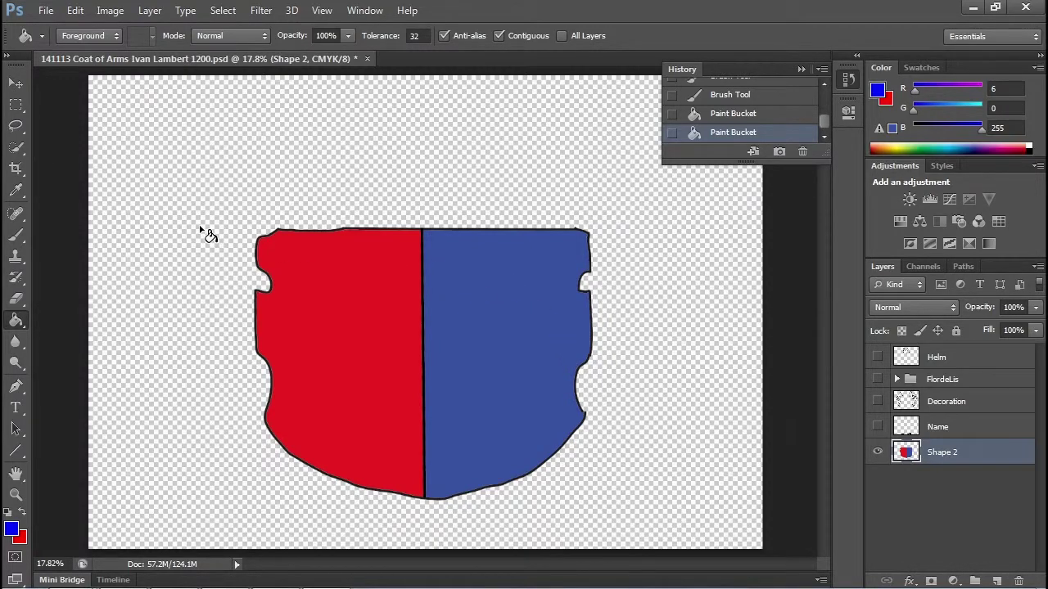
Hide the Decoration, Name and Shape 2 layers so only the Helm layer stays visible
click(877, 427)
click(877, 402)
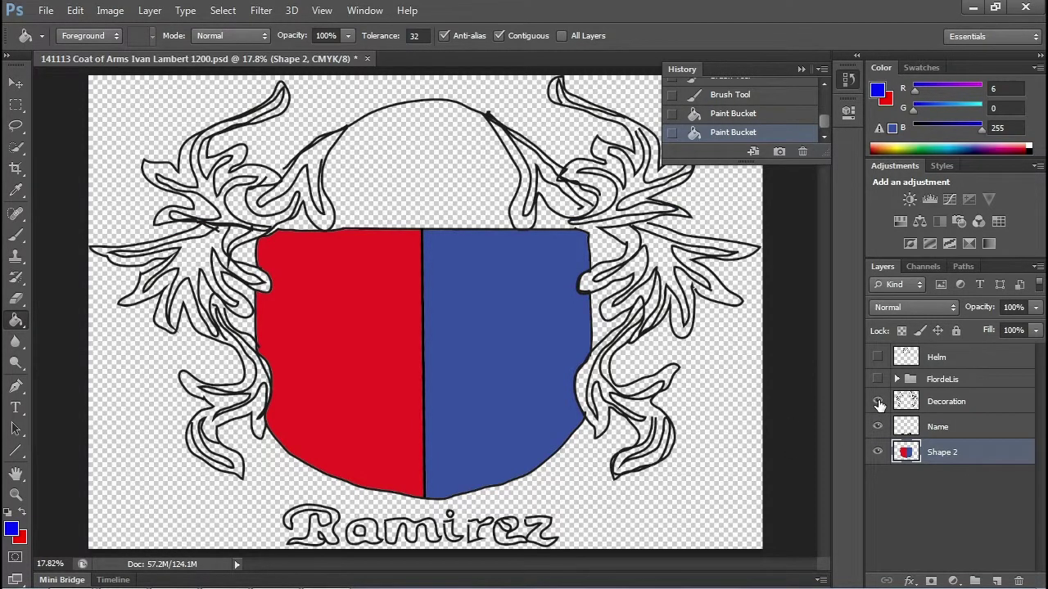
click(877, 358)
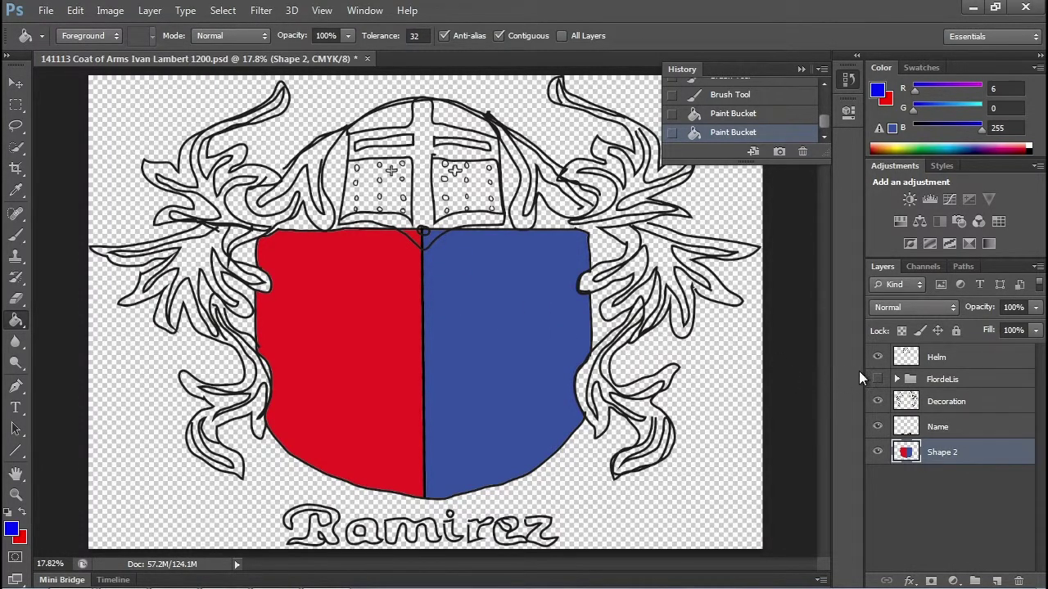
drag(877, 401, 876, 452)
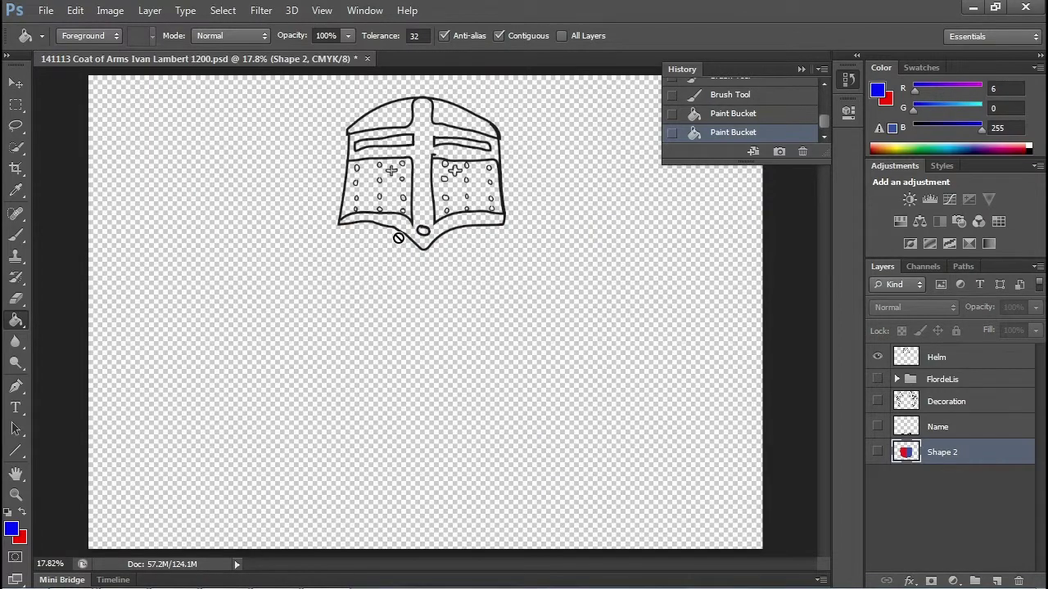
Zoom in on the helm and fill its cross and bands with dark grey 454545 on the Helm layer
key(ctrl+plus)
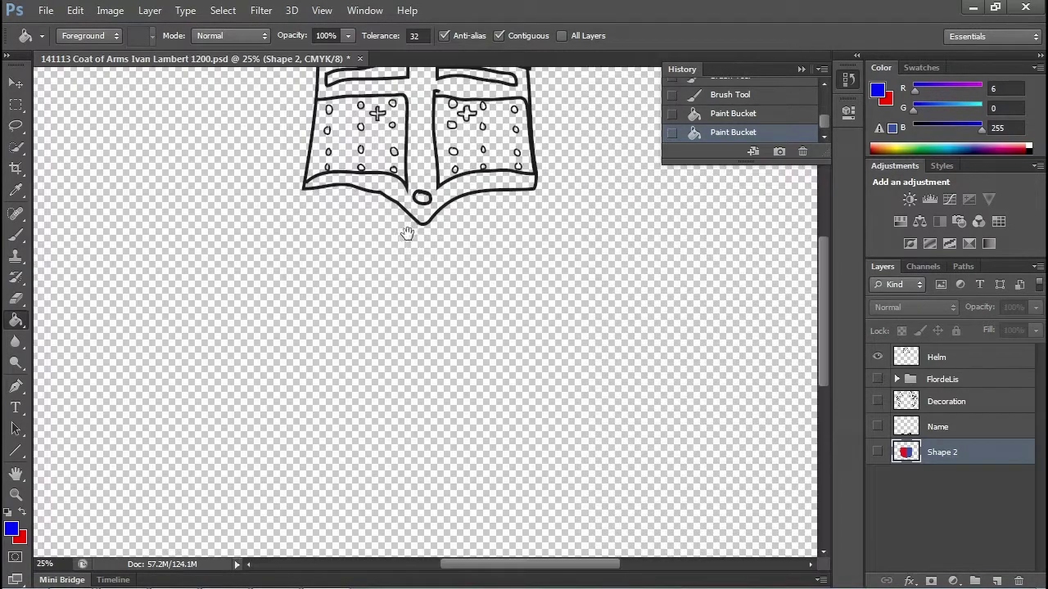
drag(406, 233, 415, 421)
key(ctrl+plus)
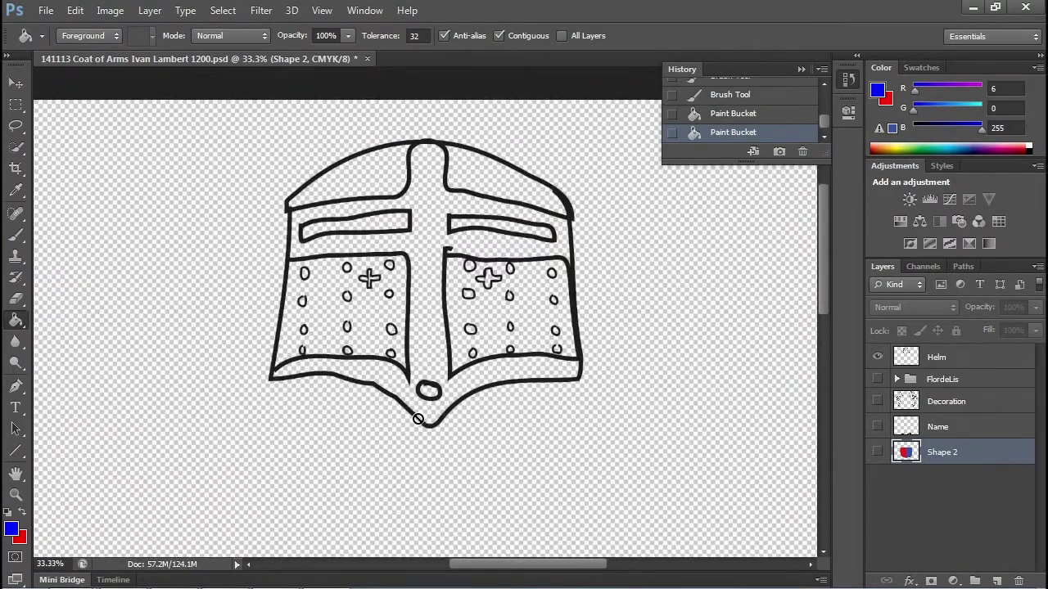
click(12, 531)
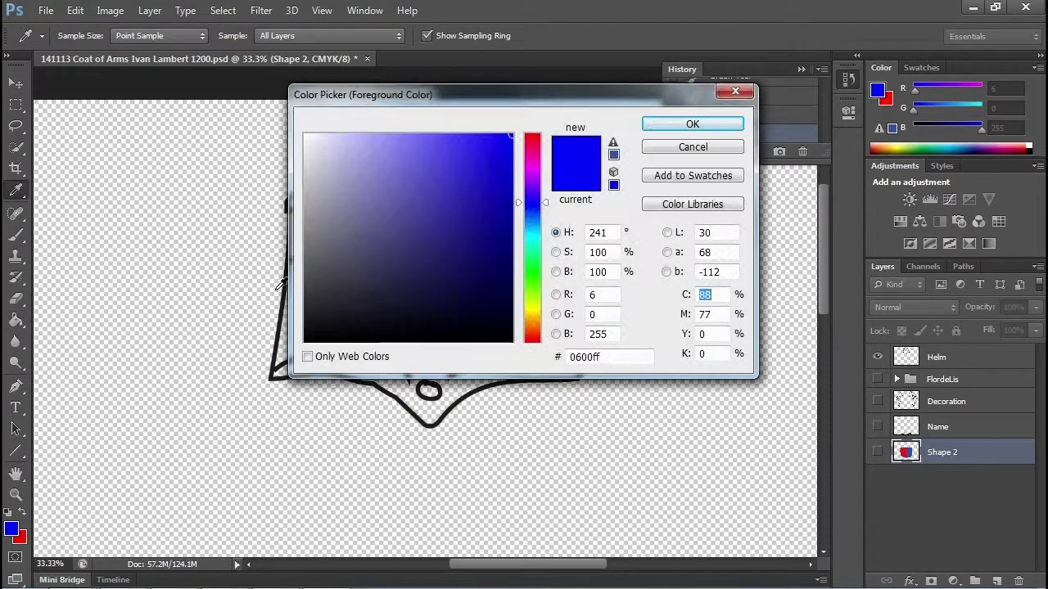
drag(340, 234, 305, 264)
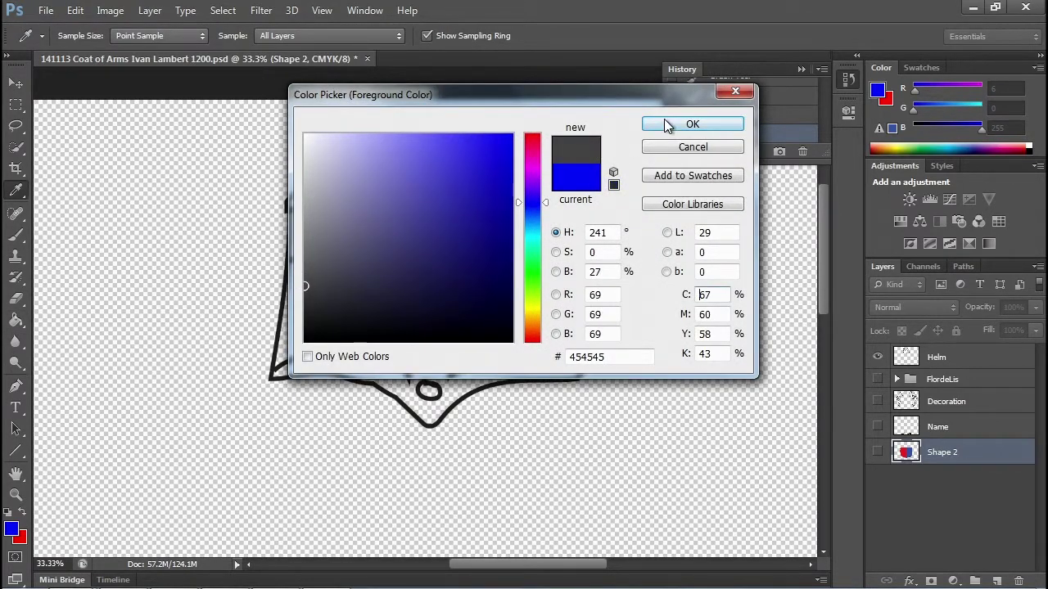
click(693, 124)
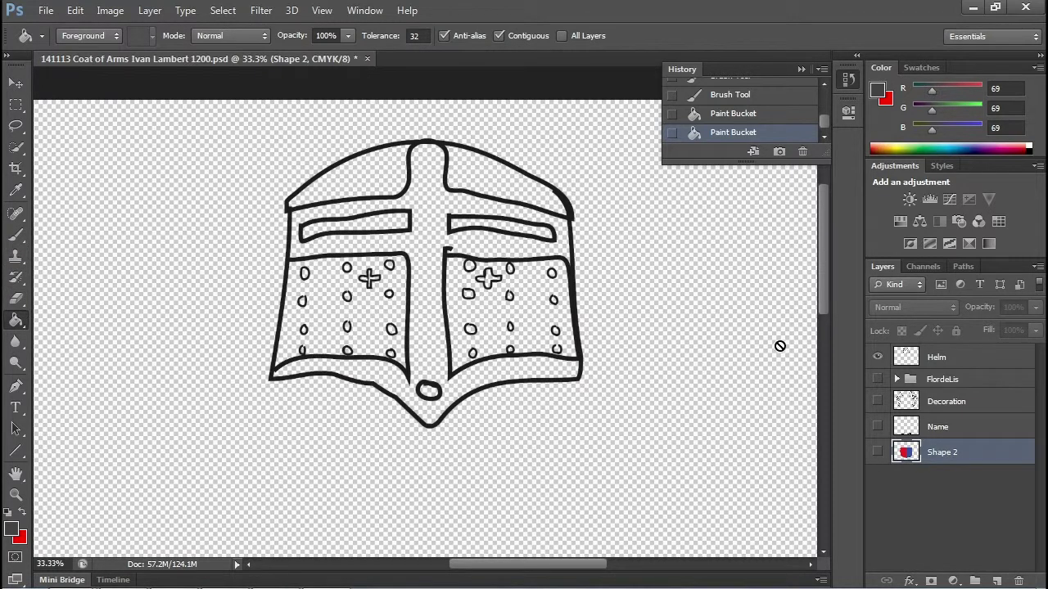
click(937, 362)
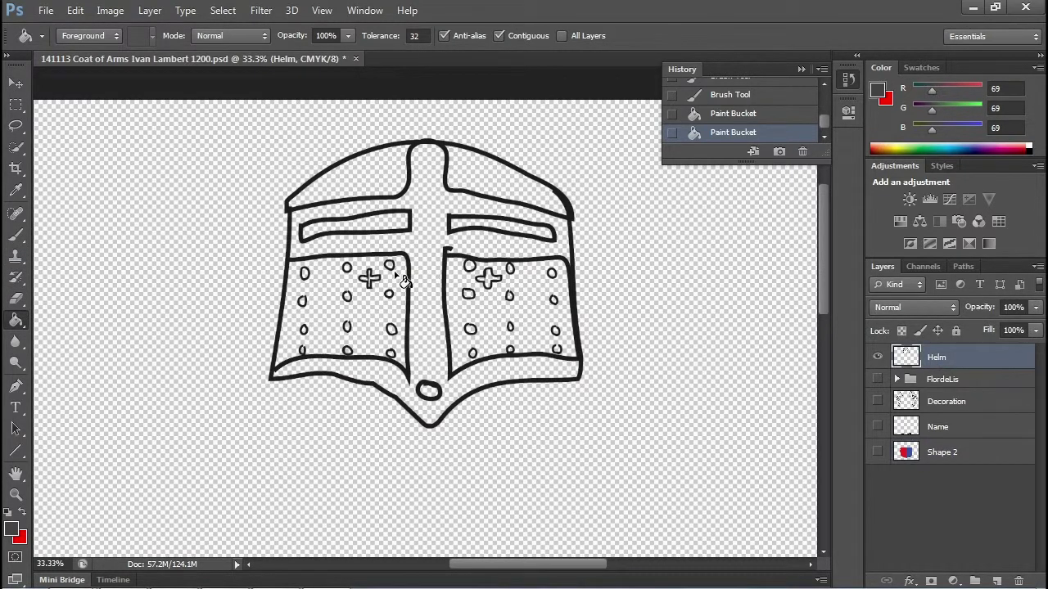
click(434, 295)
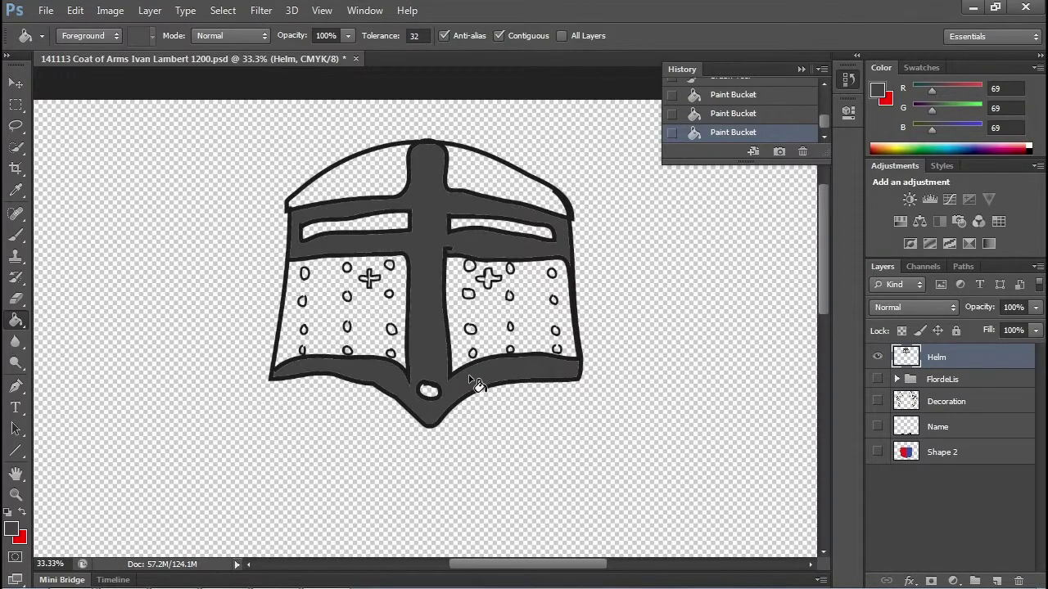
Fill both visor panels with near-black 1c1c1c
click(11, 529)
drag(307, 309, 305, 319)
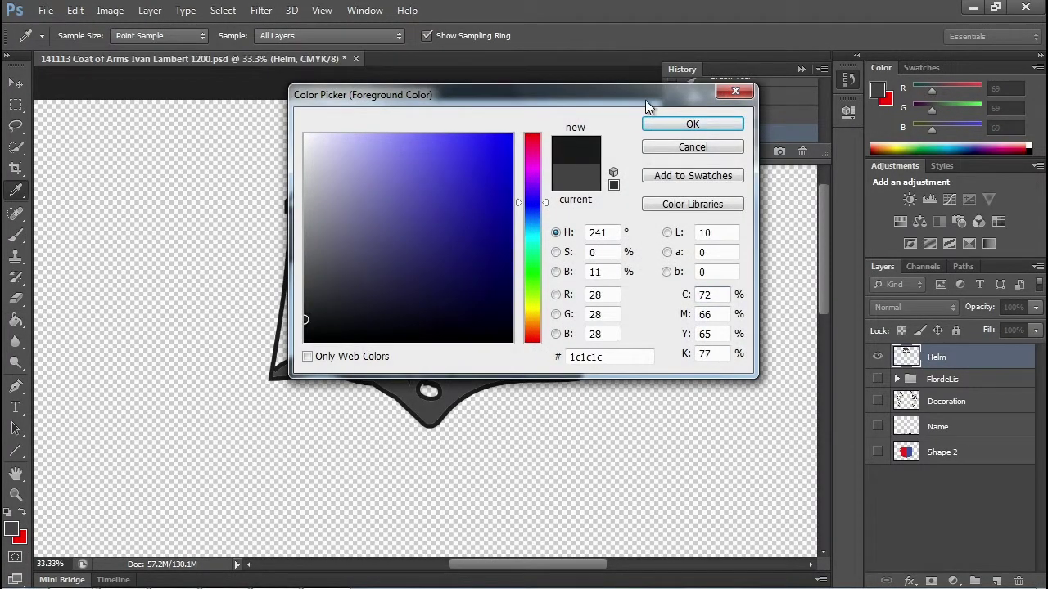
click(667, 125)
click(382, 320)
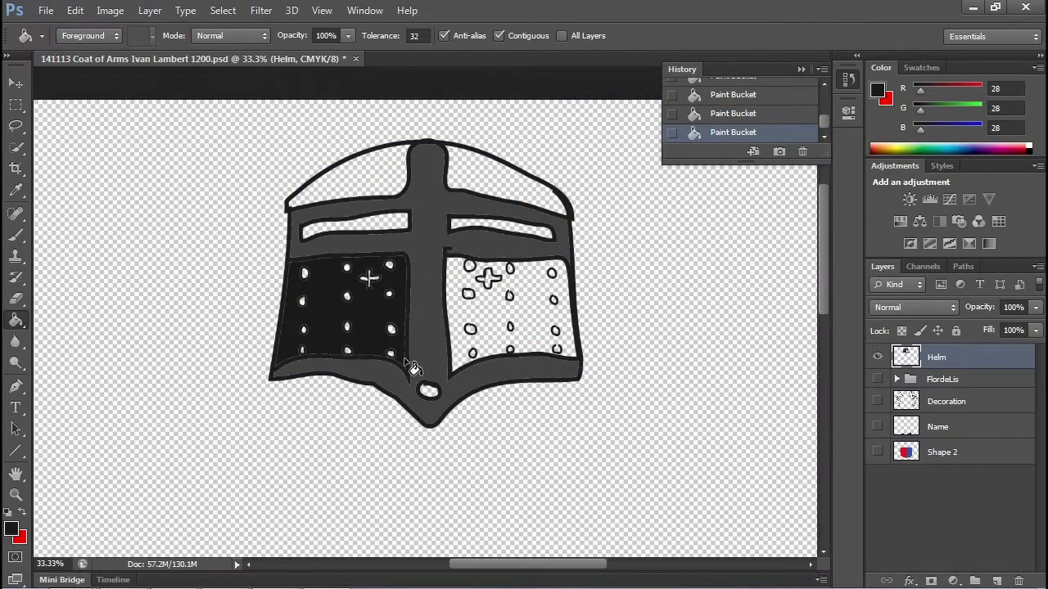
click(464, 324)
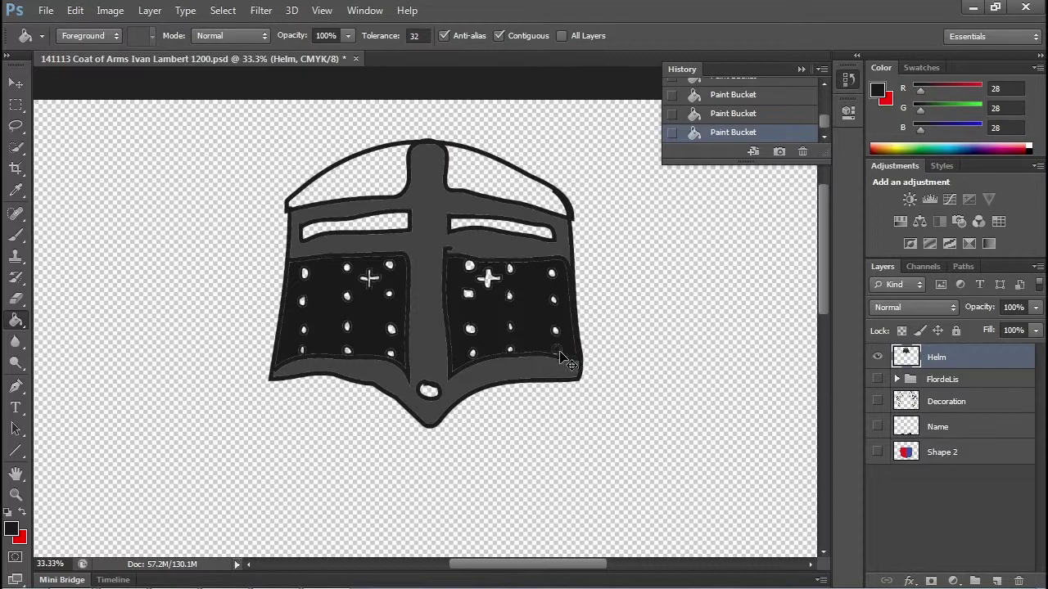
Undo the leaking right visor fill, zoom in, and sample the dark outline colour
key(ctrl+z)
key(ctrl+plus)
key(ctrl+plus)
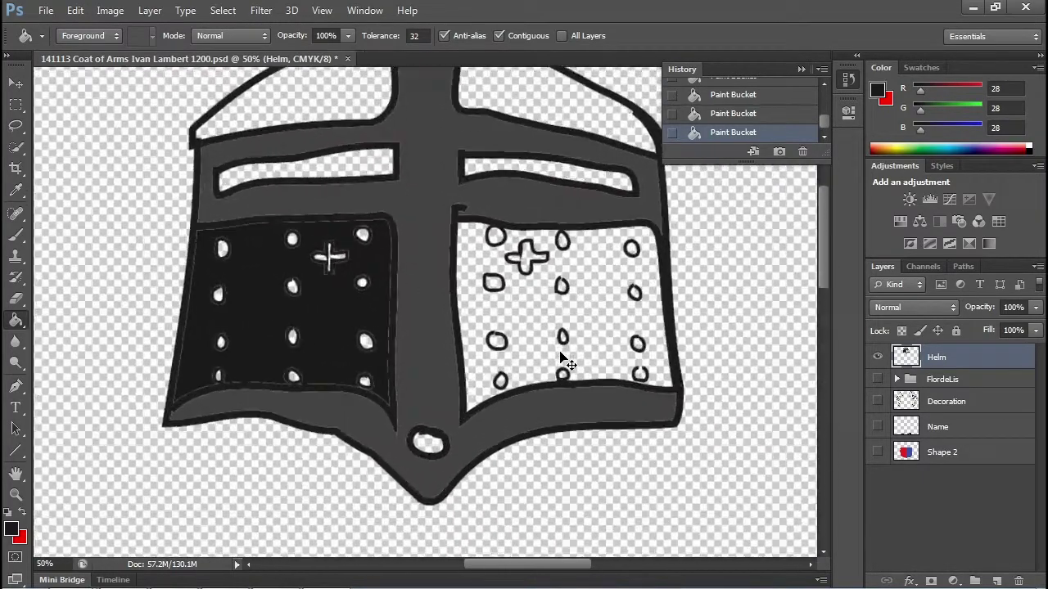
drag(566, 355, 461, 344)
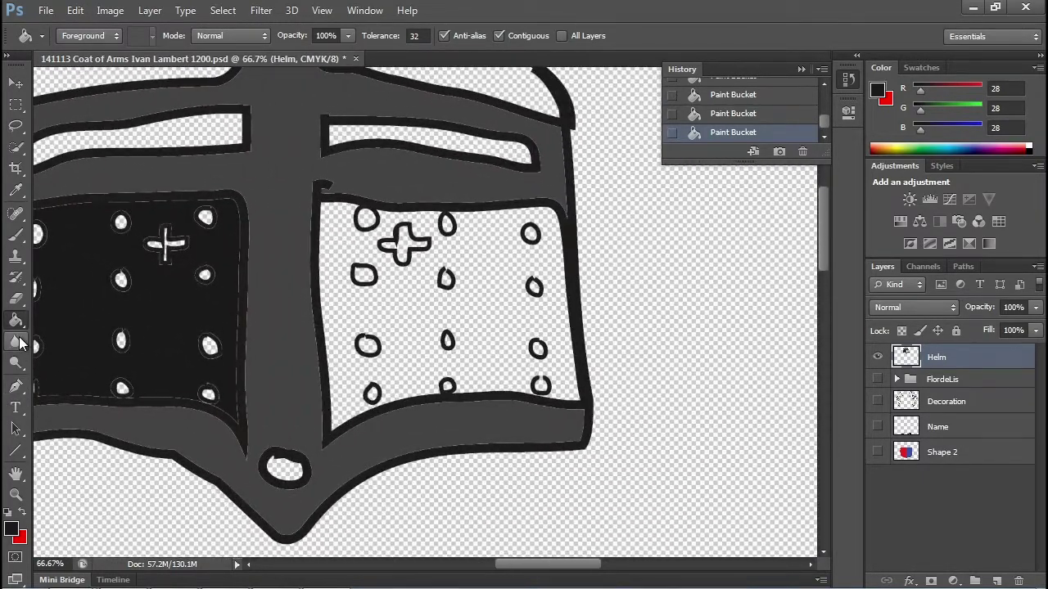
key(b)
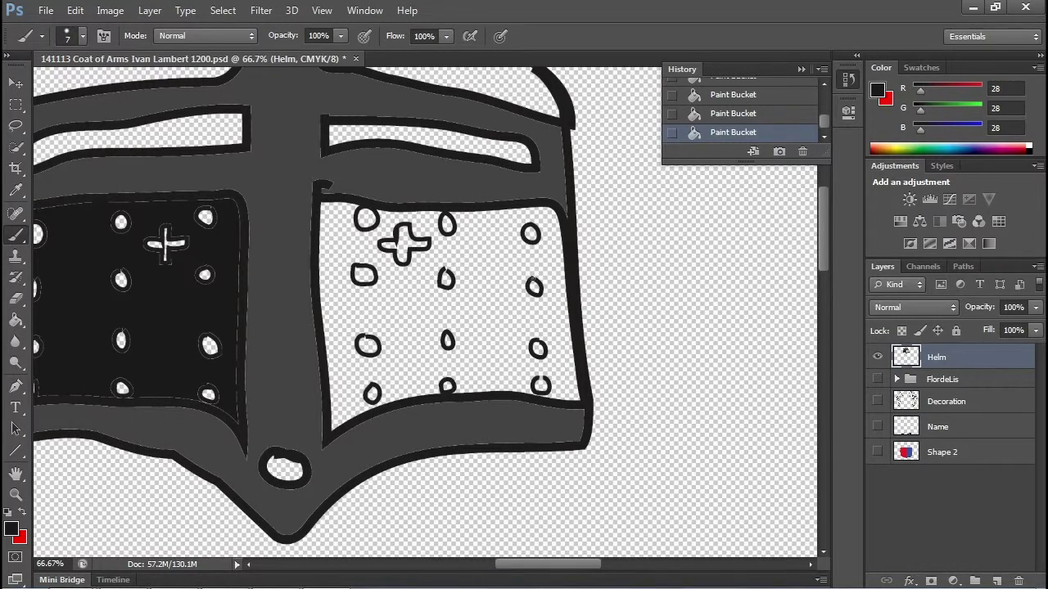
click(15, 189)
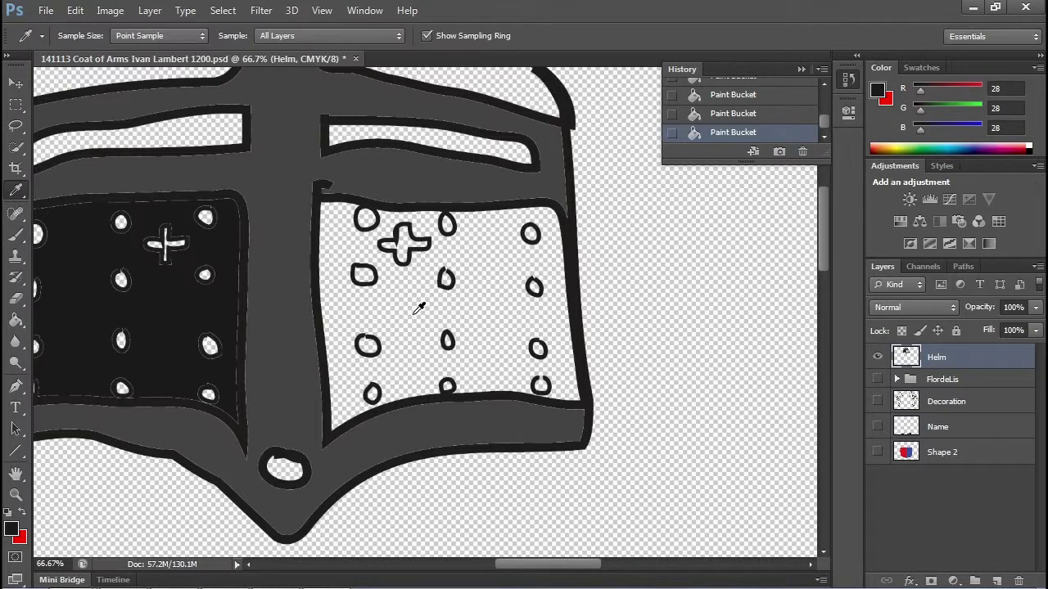
click(449, 285)
Brush three rivet-outline gaps closed and refill the right visor panel near-black
click(13, 238)
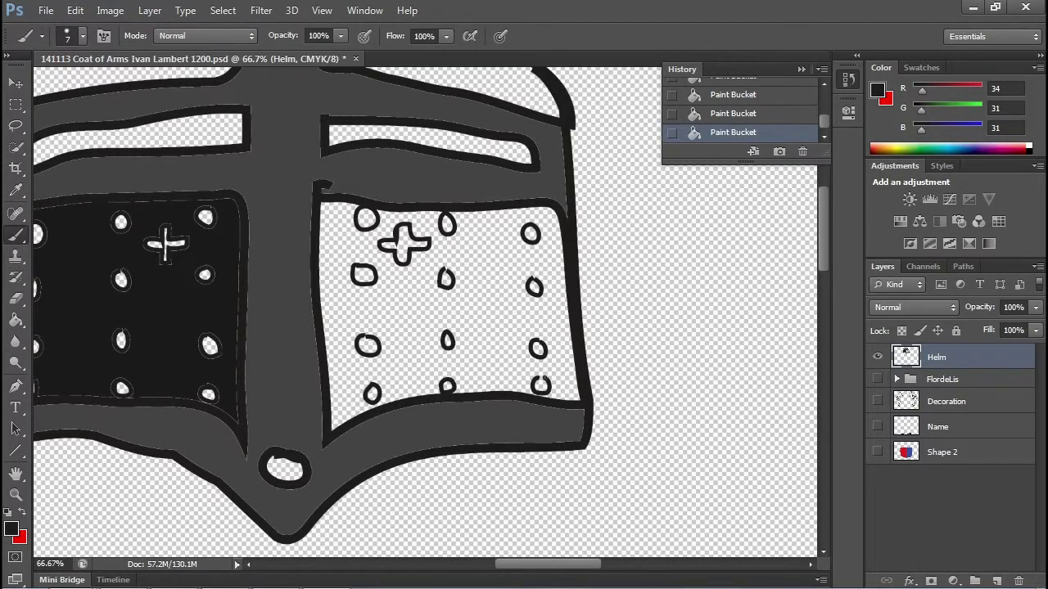
click(541, 378)
click(536, 280)
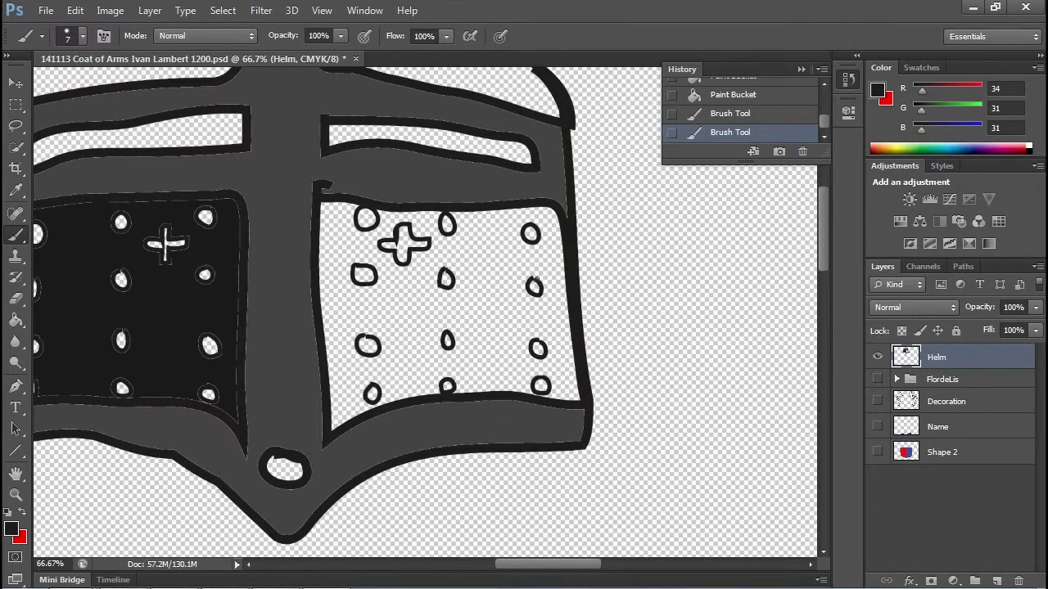
click(534, 279)
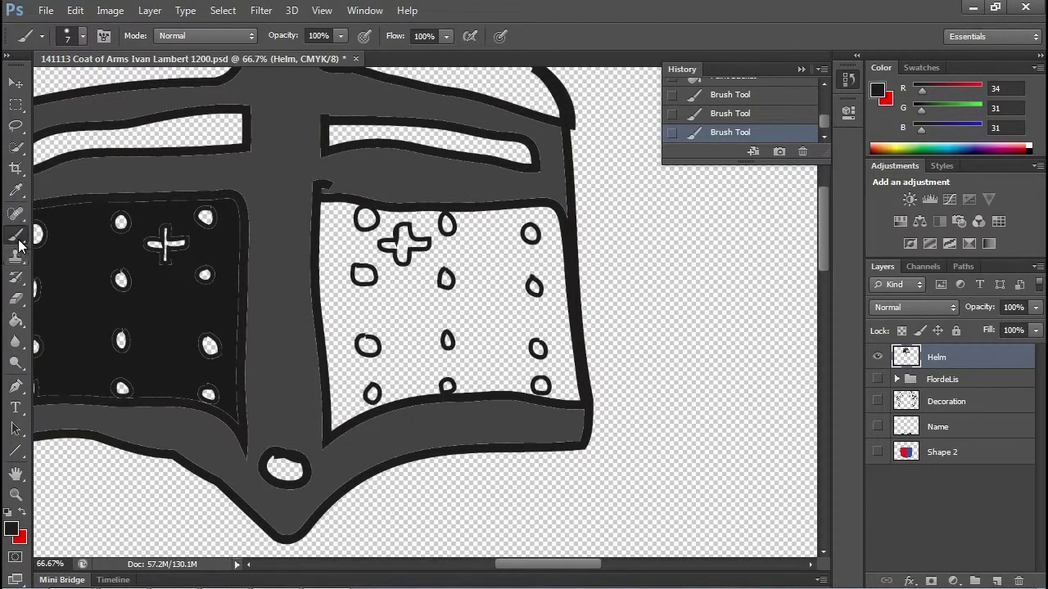
click(15, 320)
click(379, 311)
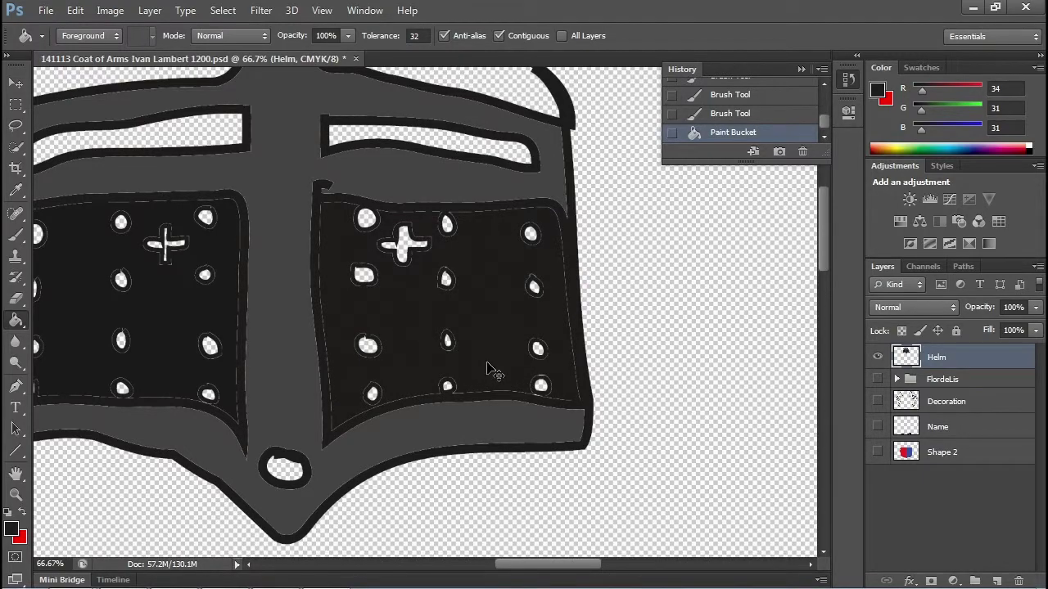
key(ctrl+0)
Fill the helm's top-left and top-right panels dark
click(399, 116)
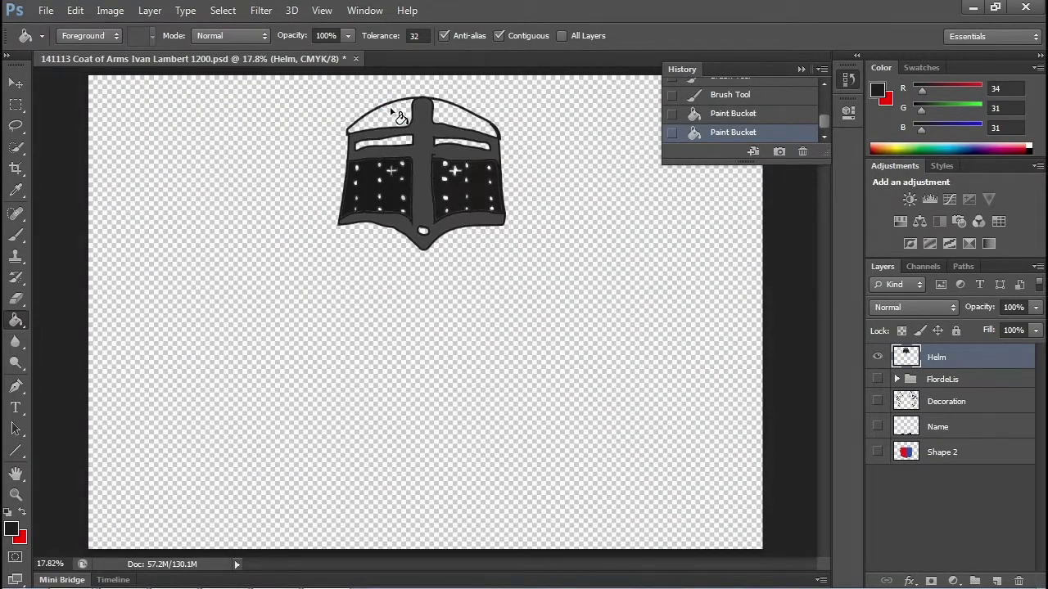
key(ctrl+z)
click(403, 124)
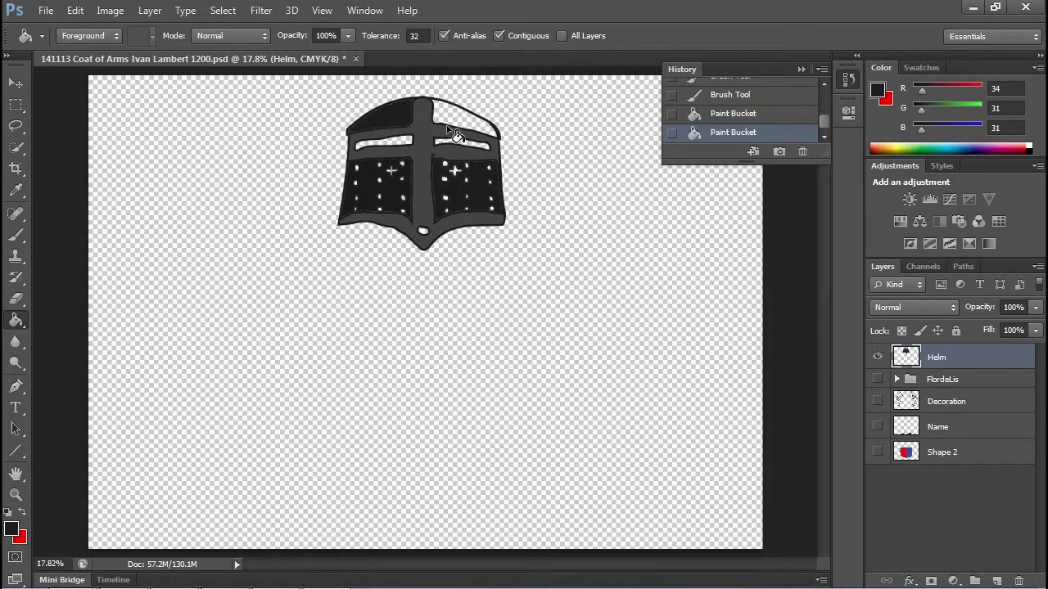
click(447, 129)
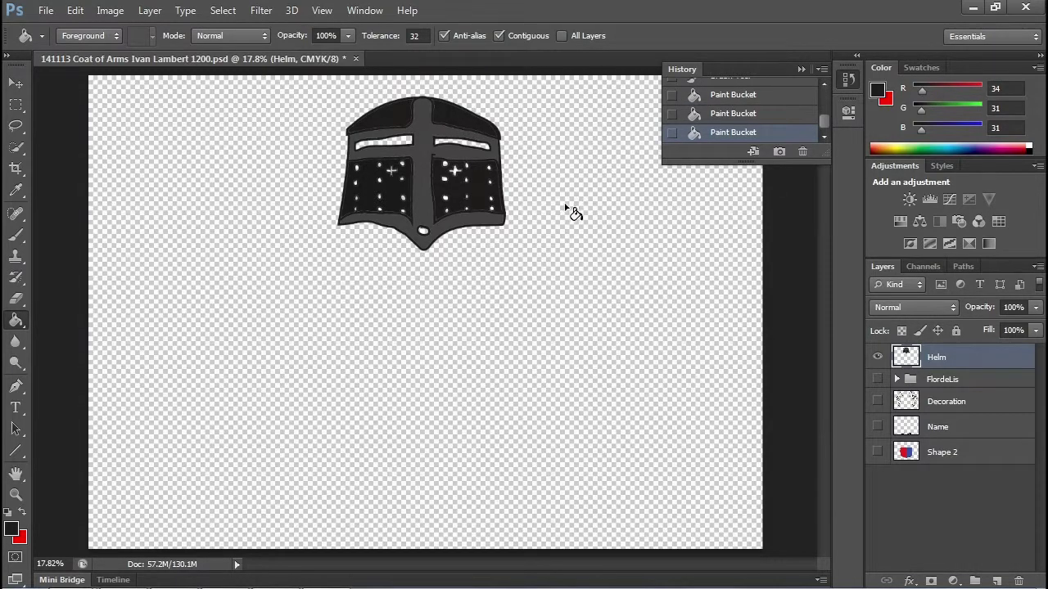
Show the decoration, red-blue shield and fleur-de-lis layers again, centred in view
click(878, 401)
click(878, 452)
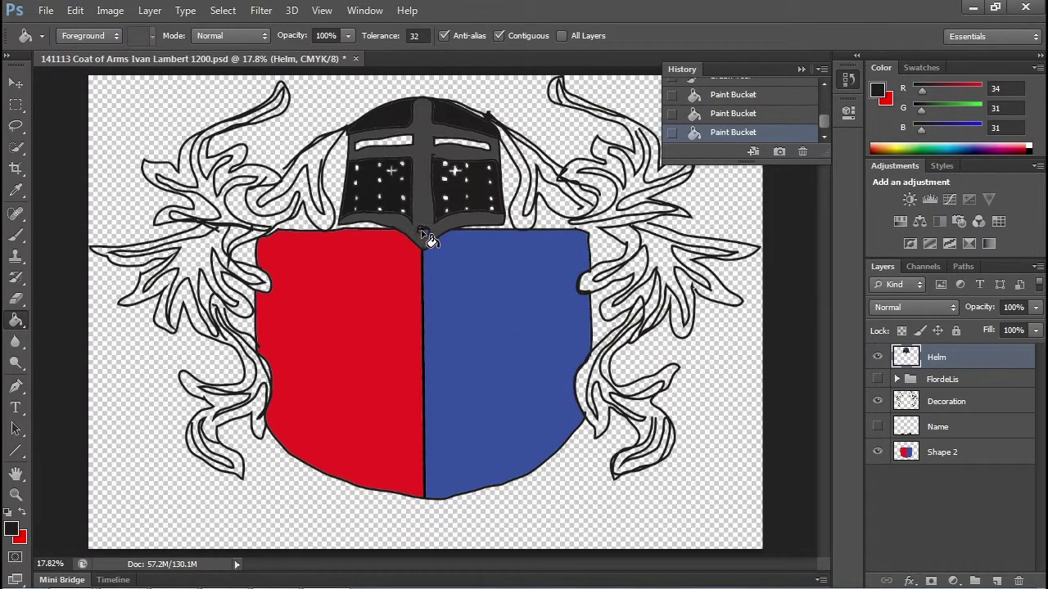
scroll(472, 271, up, 1)
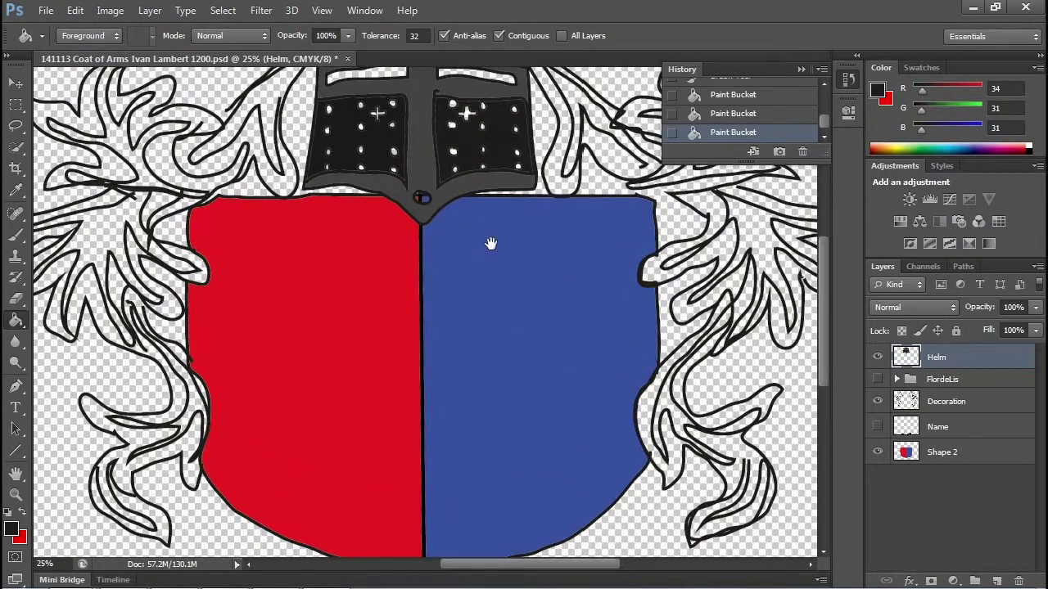
scroll(484, 346, up, 3)
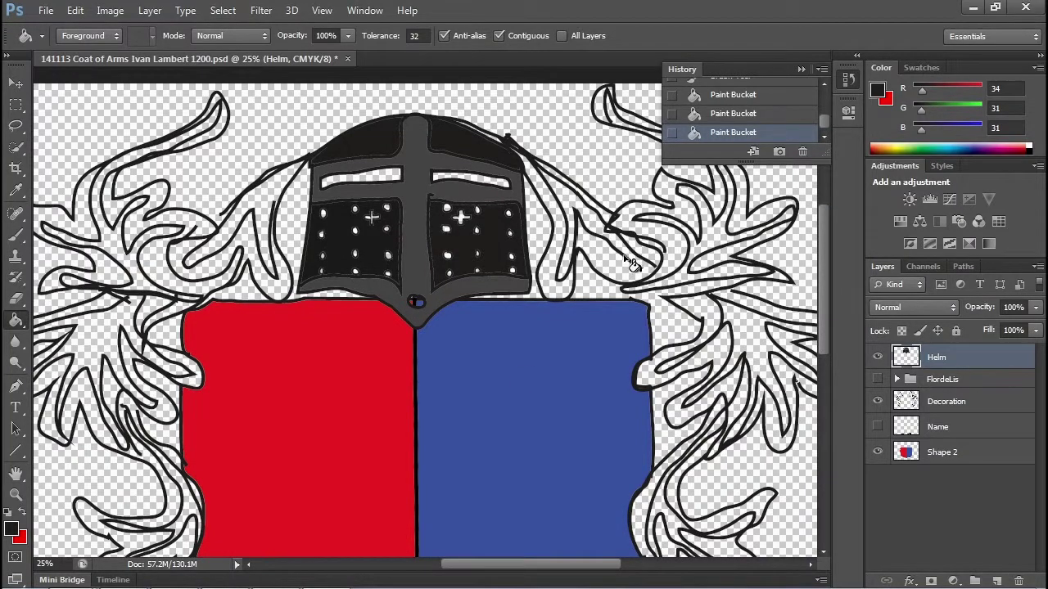
drag(631, 258, 594, 258)
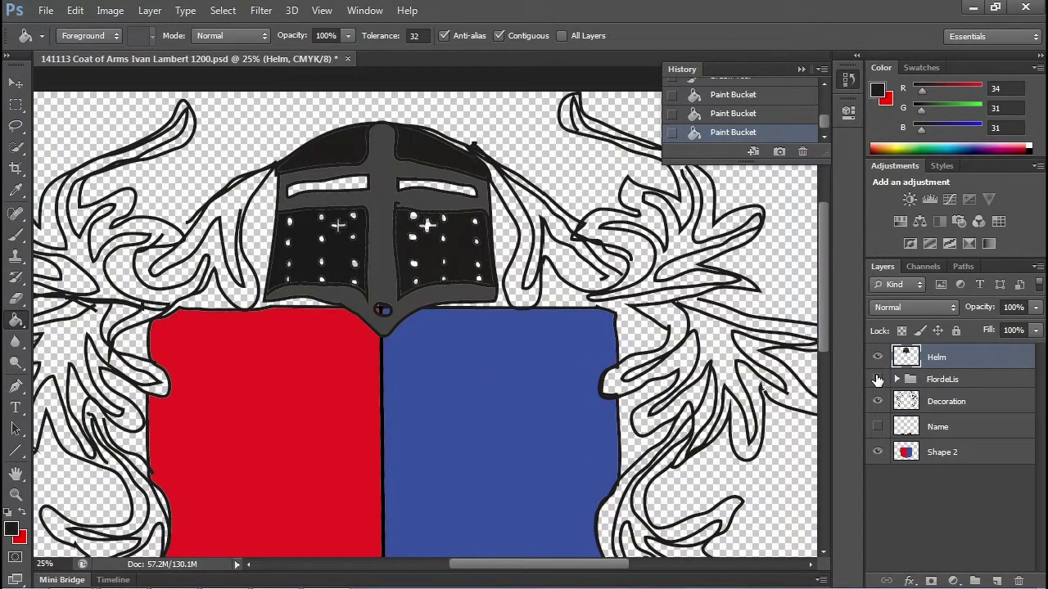
click(877, 379)
Hide the decoration, shield and helm layers, leaving the fleurs-de-lis visible
drag(499, 433, 505, 312)
scroll(510, 378, down, 2)
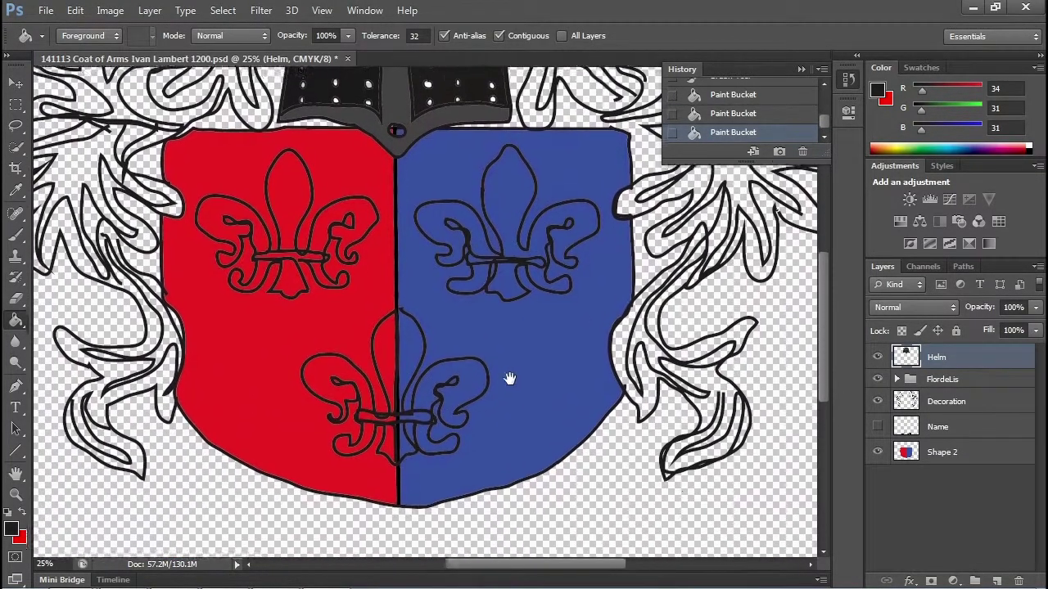
click(877, 401)
click(877, 451)
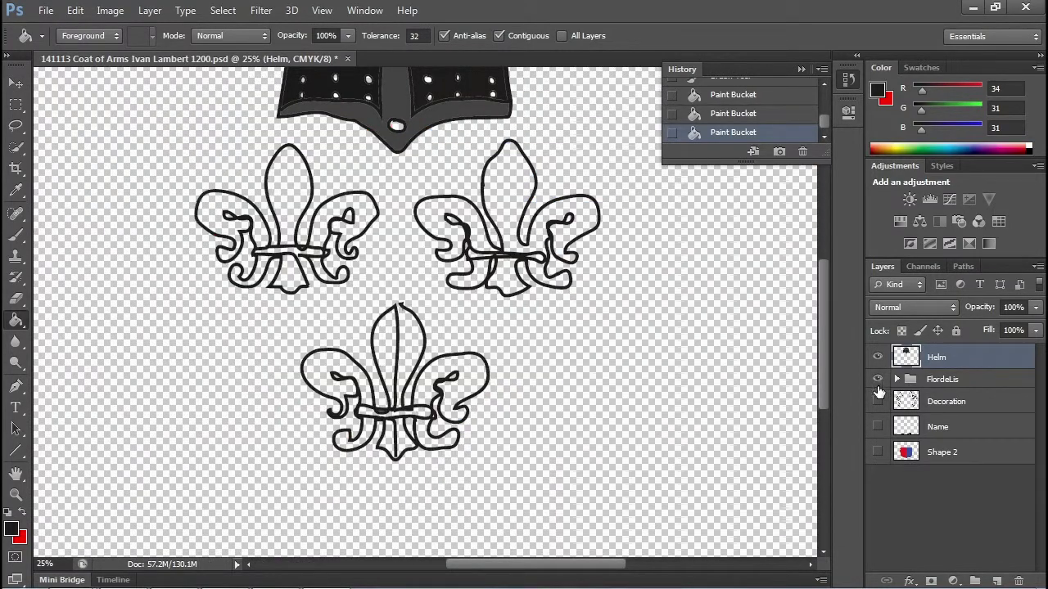
click(877, 357)
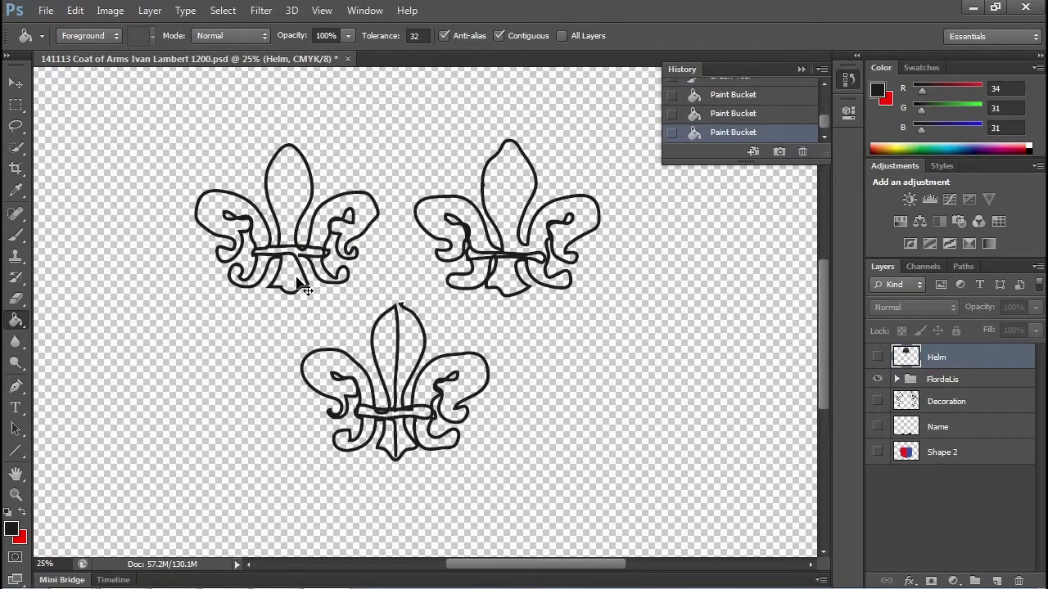
scroll(301, 291, up, 2)
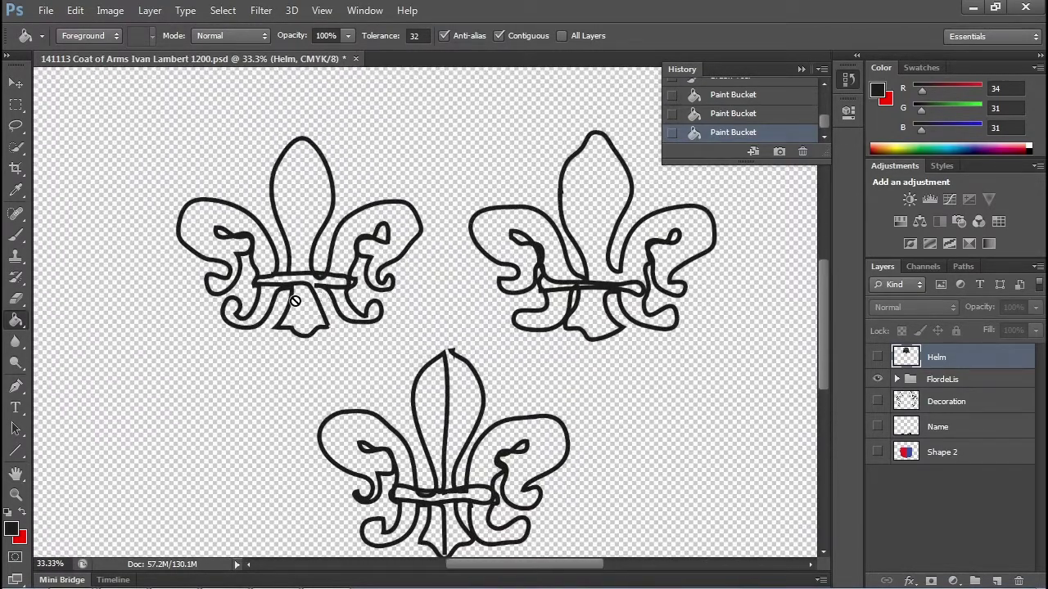
scroll(297, 301, up, 2)
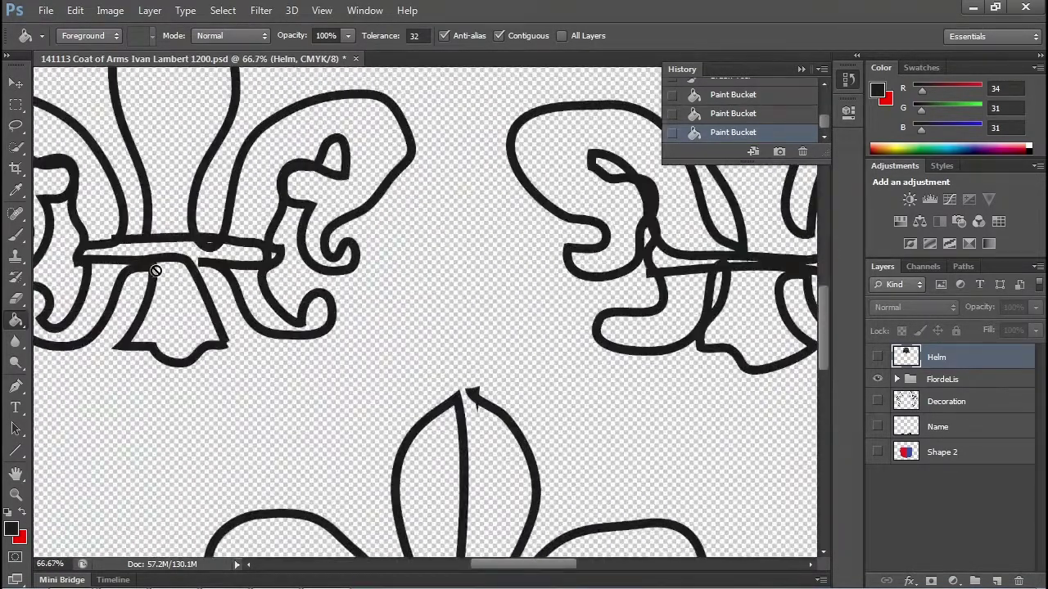
click(24, 236)
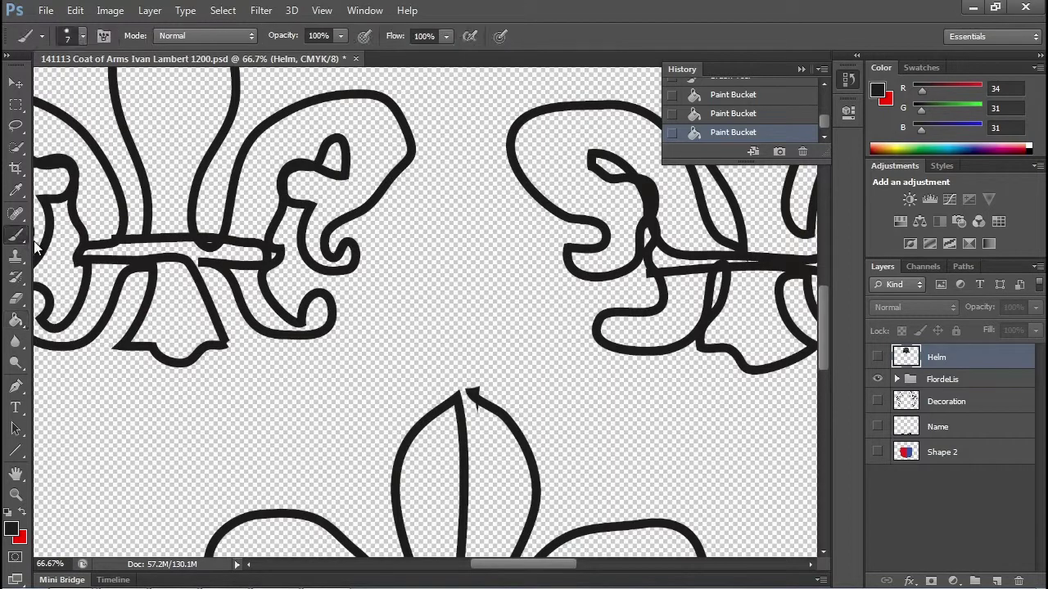
click(16, 190)
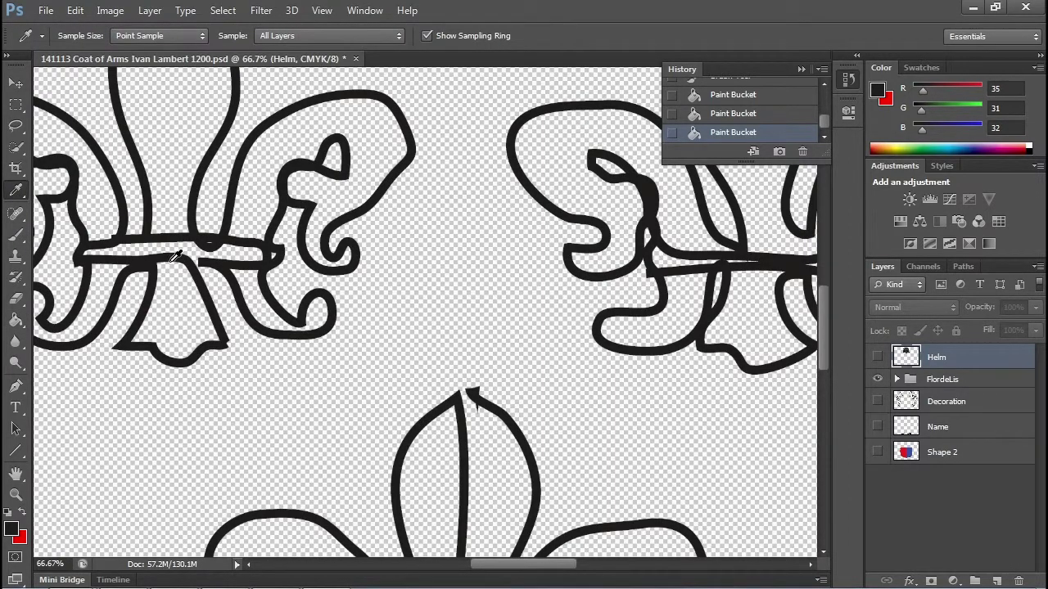
click(17, 236)
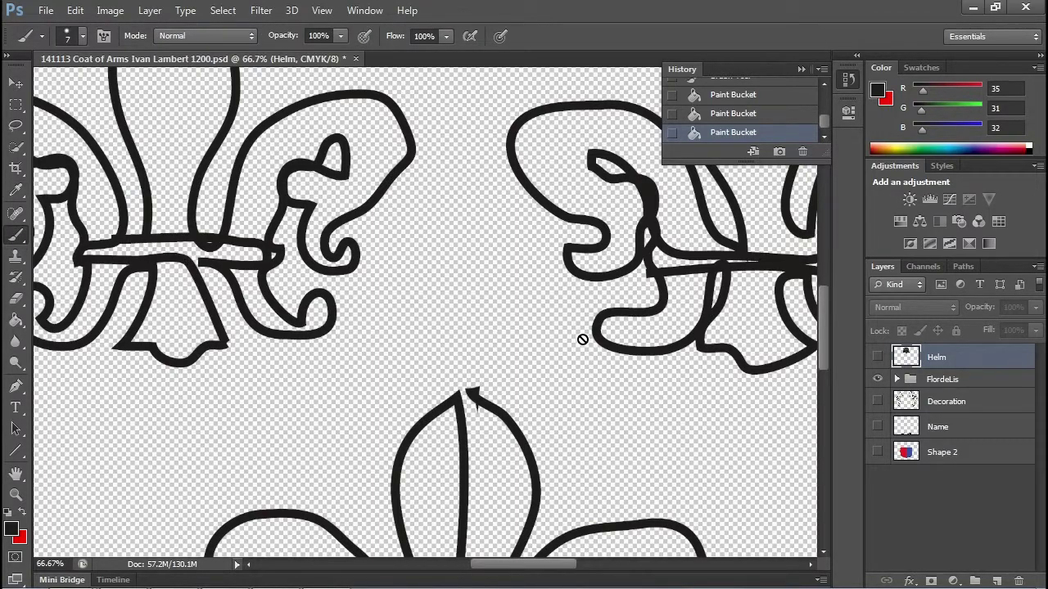
Expand the FlordeLis group, select its <Path> + <Path> layer, and toggle its visibility to check
click(950, 382)
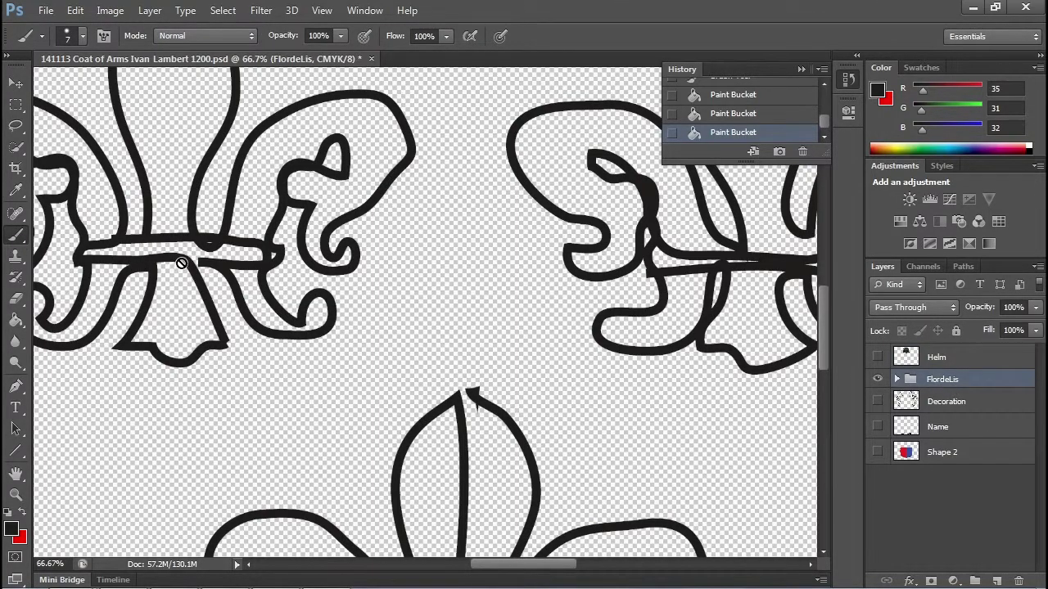
click(898, 380)
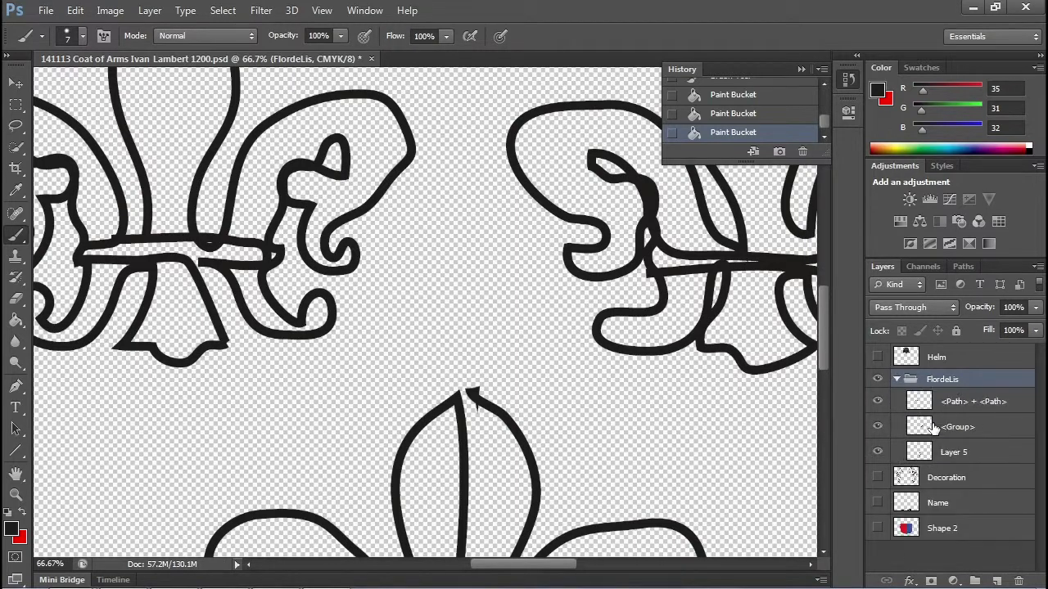
click(948, 405)
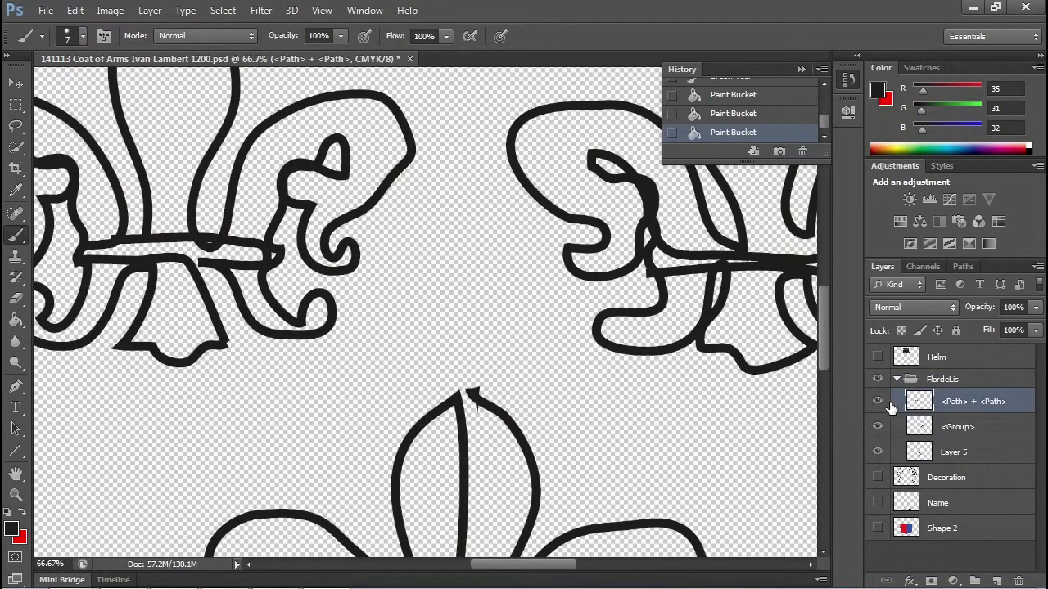
click(877, 380)
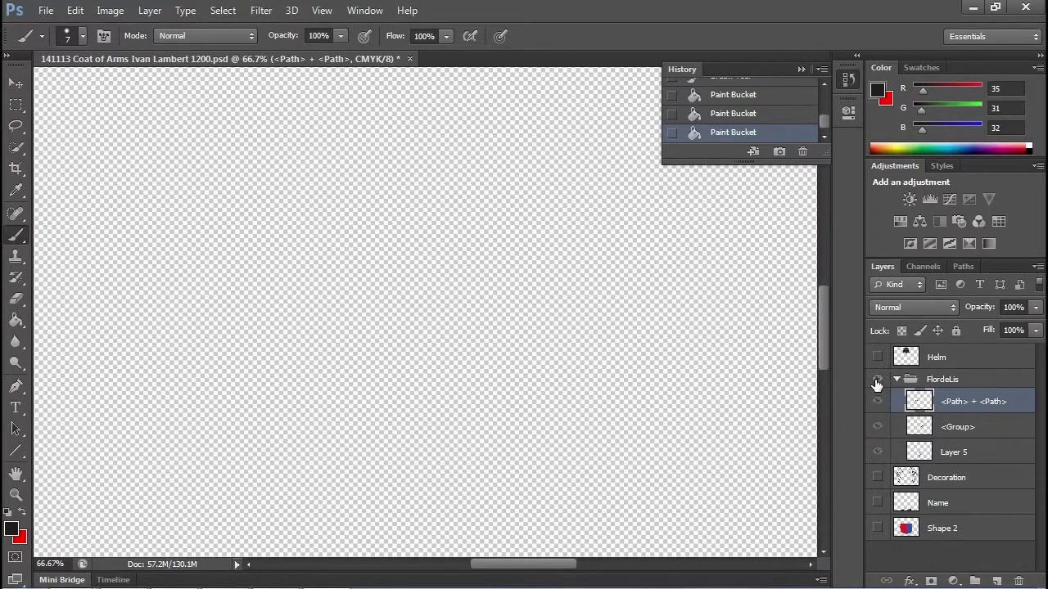
click(877, 380)
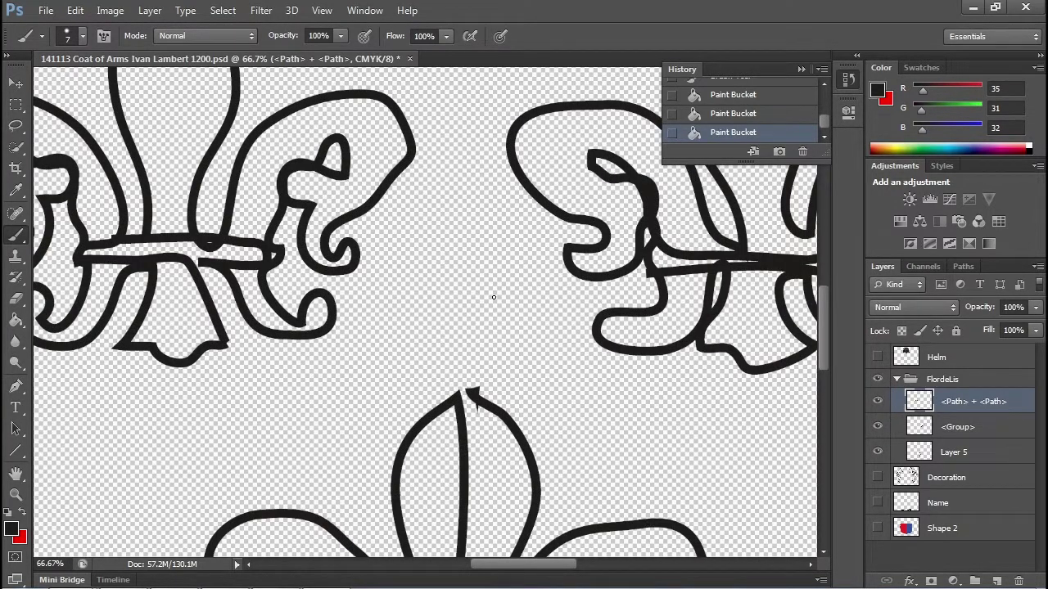
key(ctrl+0)
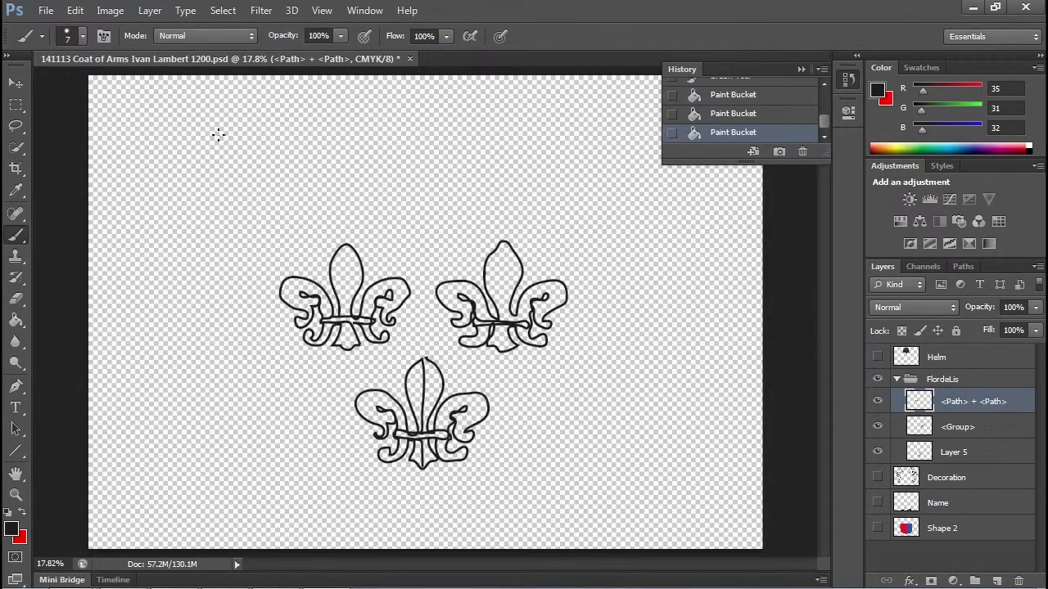
Merge the visible layers with Layer > Merge Visible and rename the result FlorDeLis
click(150, 11)
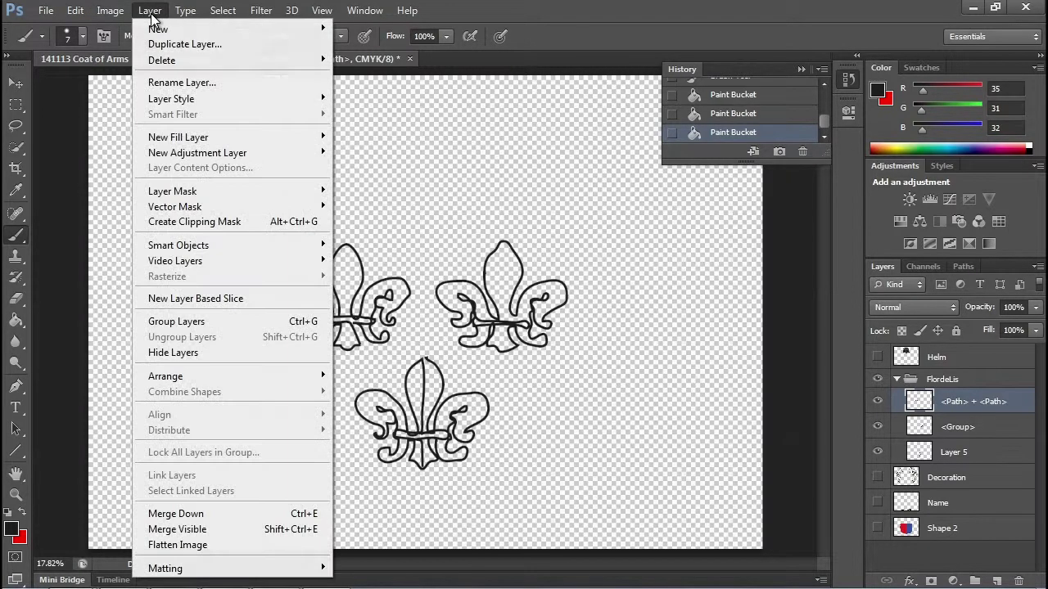
click(218, 529)
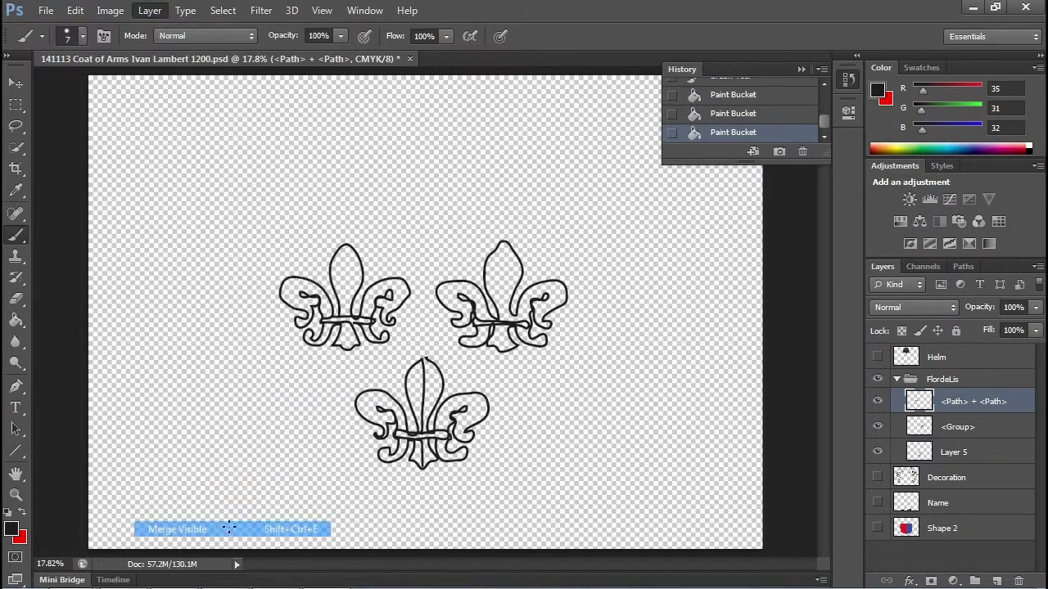
double_click(952, 390)
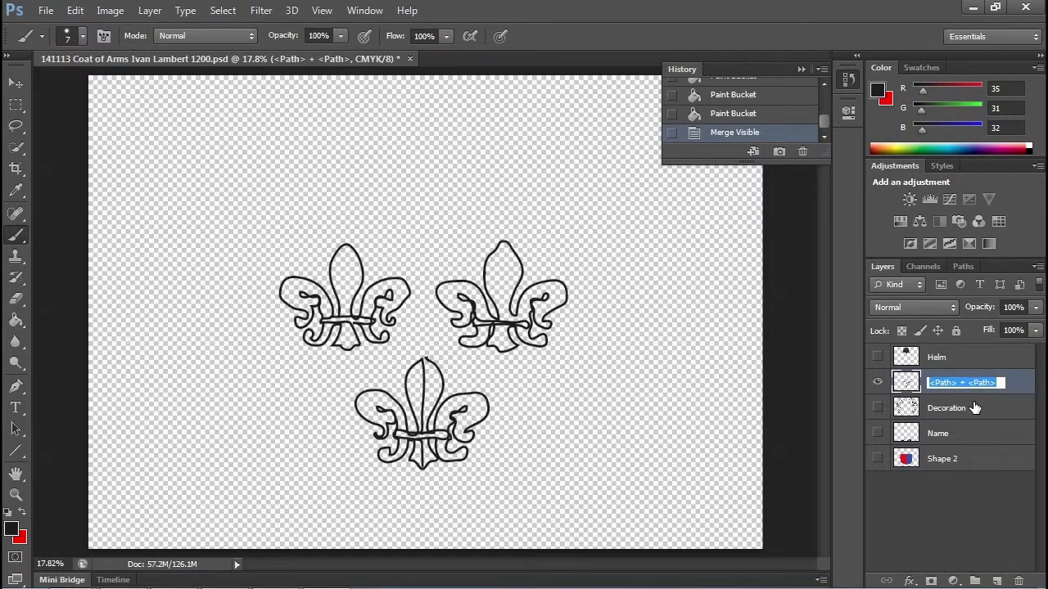
text(FlorDeLis)
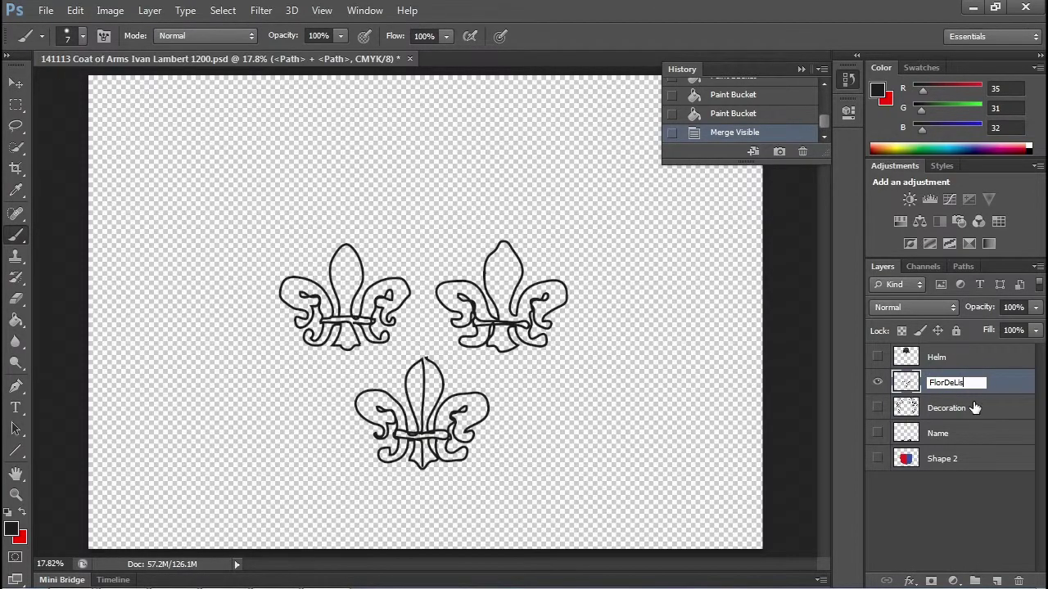
key(Return)
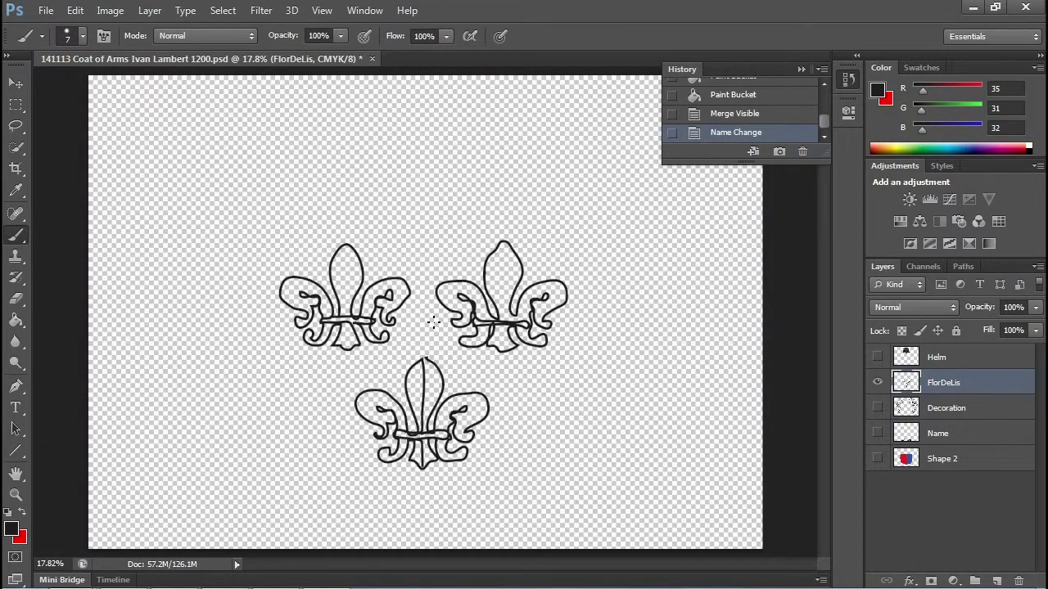
scroll(433, 322, up, 3)
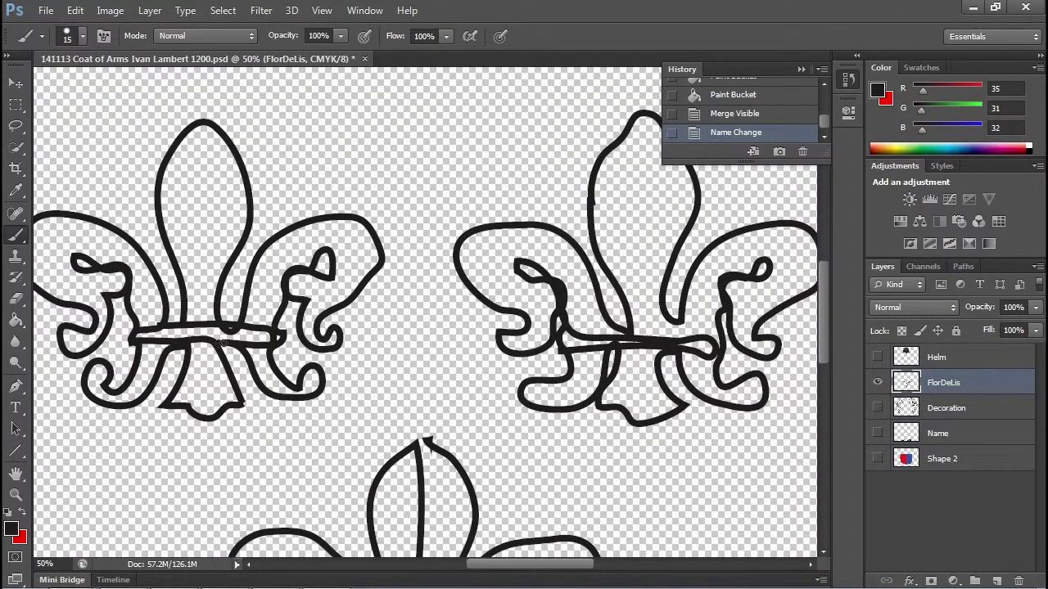
Touch up the left crossbar and erase stray bits on the crossbars and lower stem with a size-50 eraser
click(223, 342)
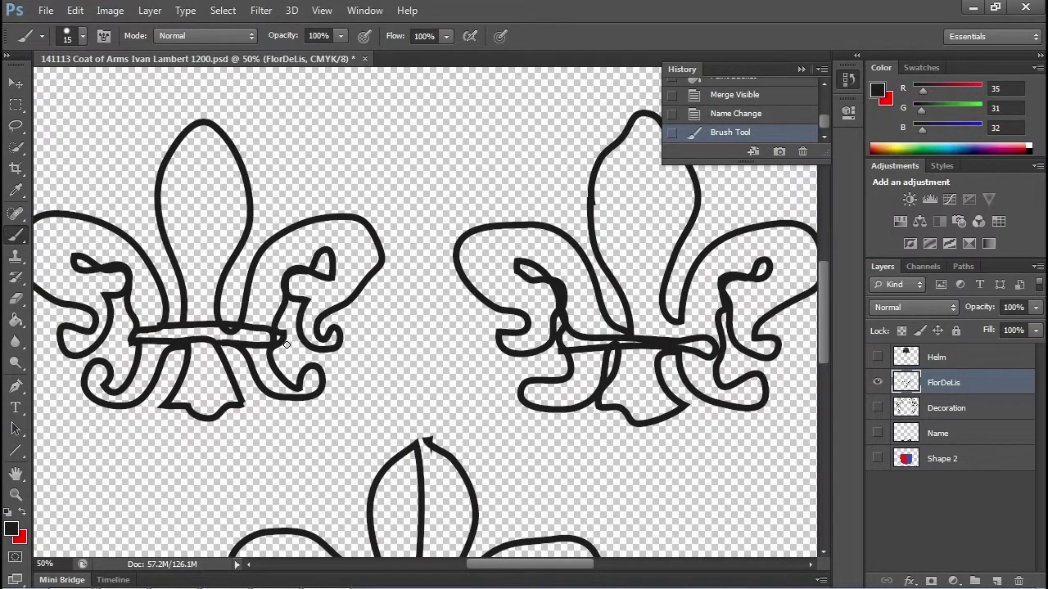
key(e)
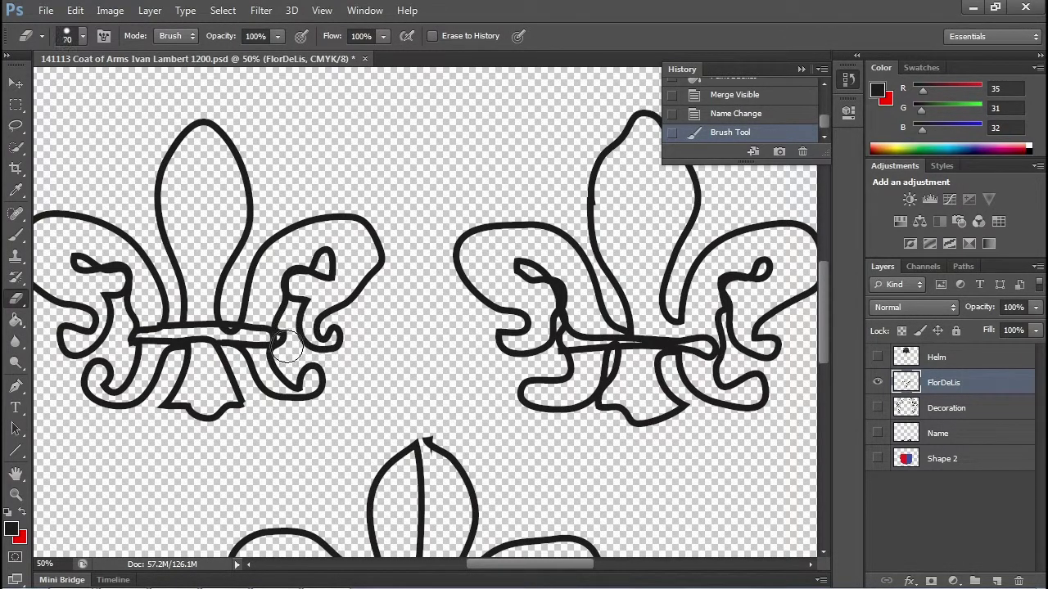
key(bracketleft)
key(bracketleft)
click(286, 339)
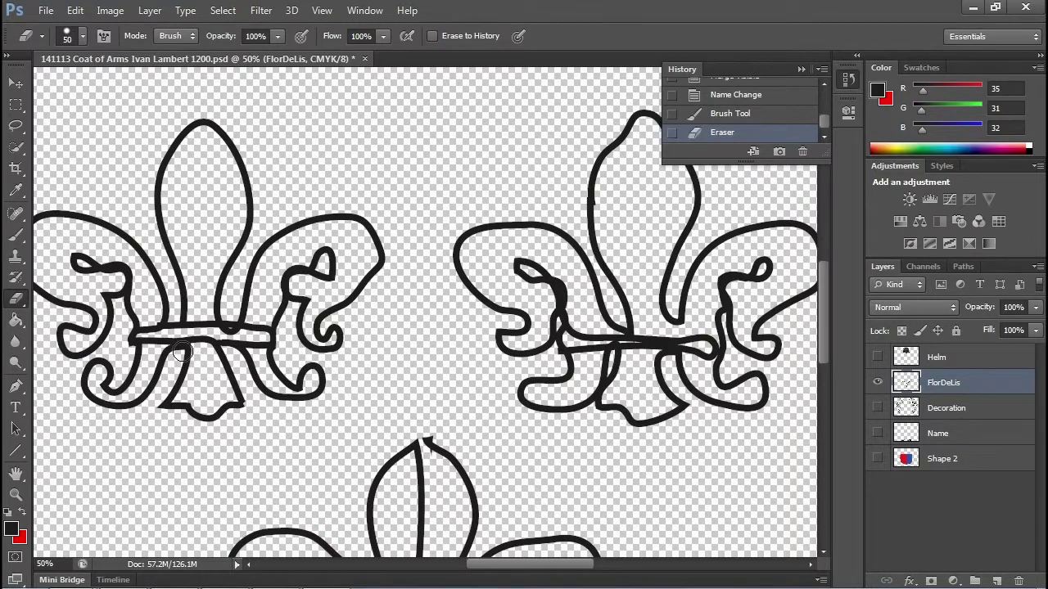
drag(440, 368, 292, 351)
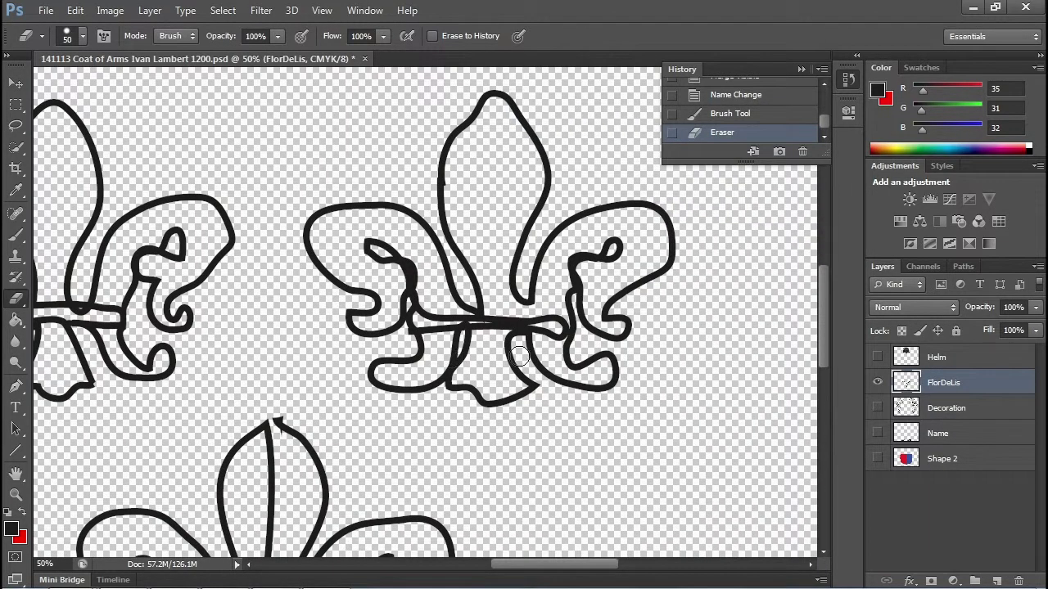
drag(356, 399, 389, 296)
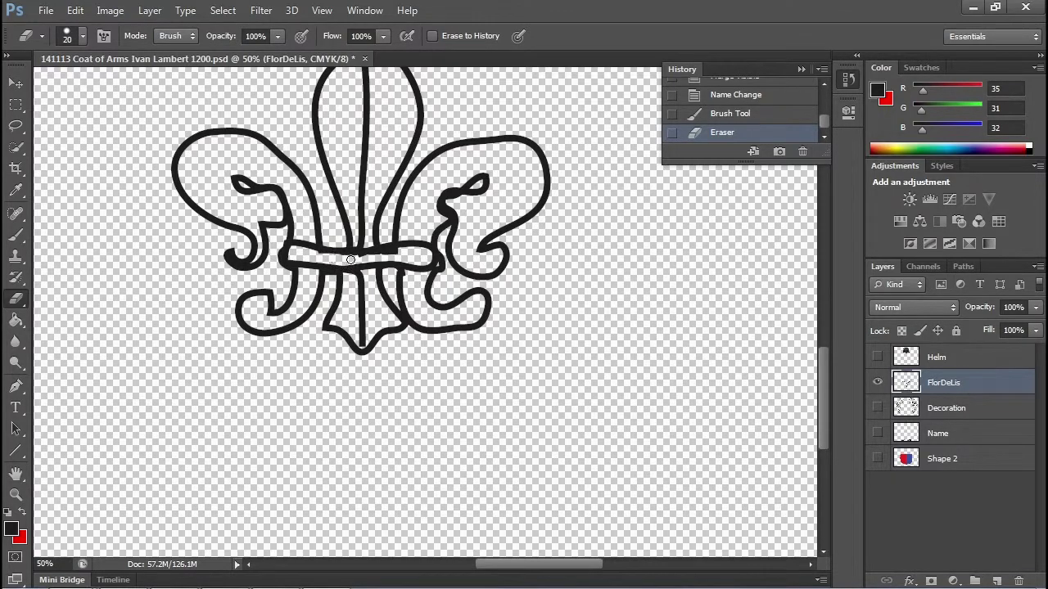
click(315, 256)
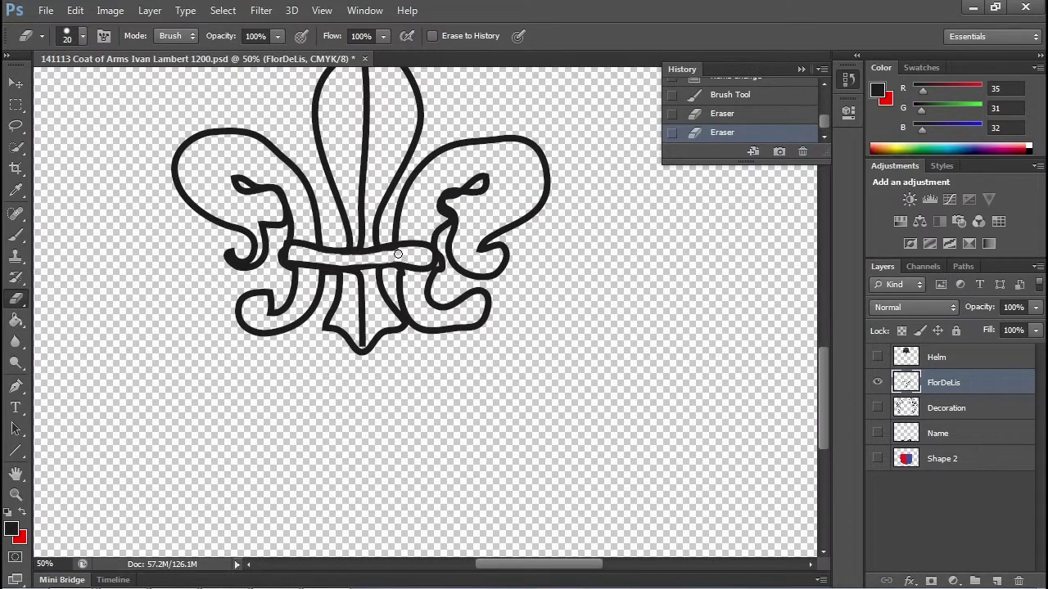
click(398, 254)
Brush a gap closed in the lower fleur's outline and clean up its top petal tip
key(b)
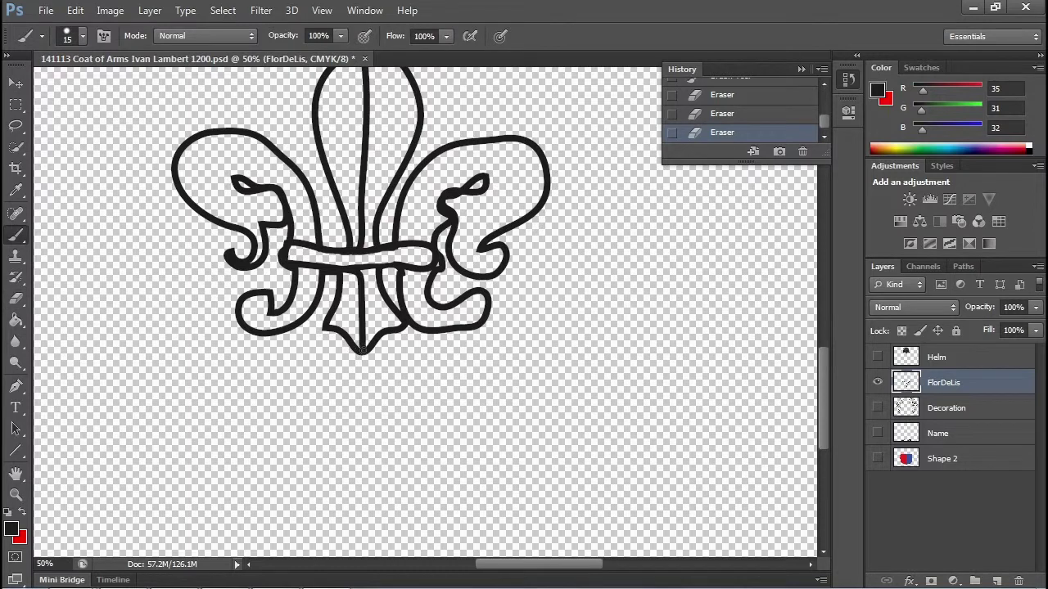
click(361, 349)
drag(429, 222, 440, 301)
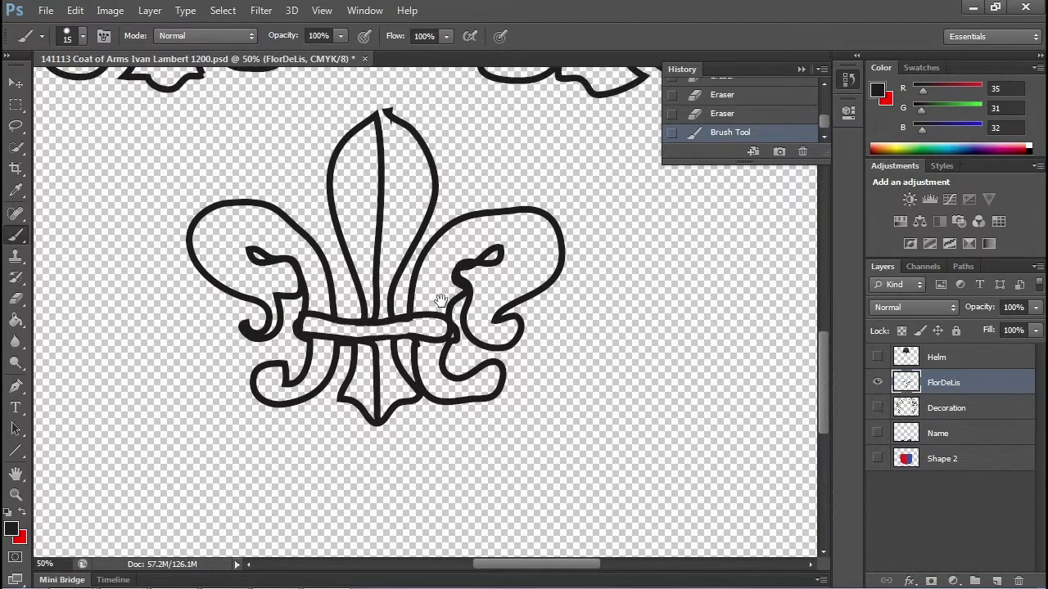
click(379, 112)
key(e)
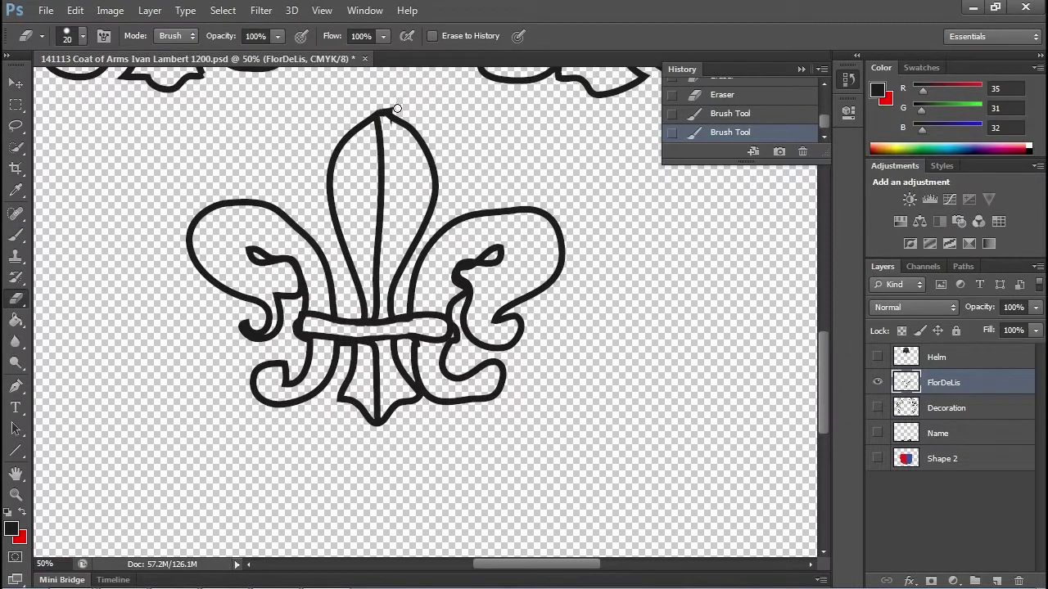
click(389, 106)
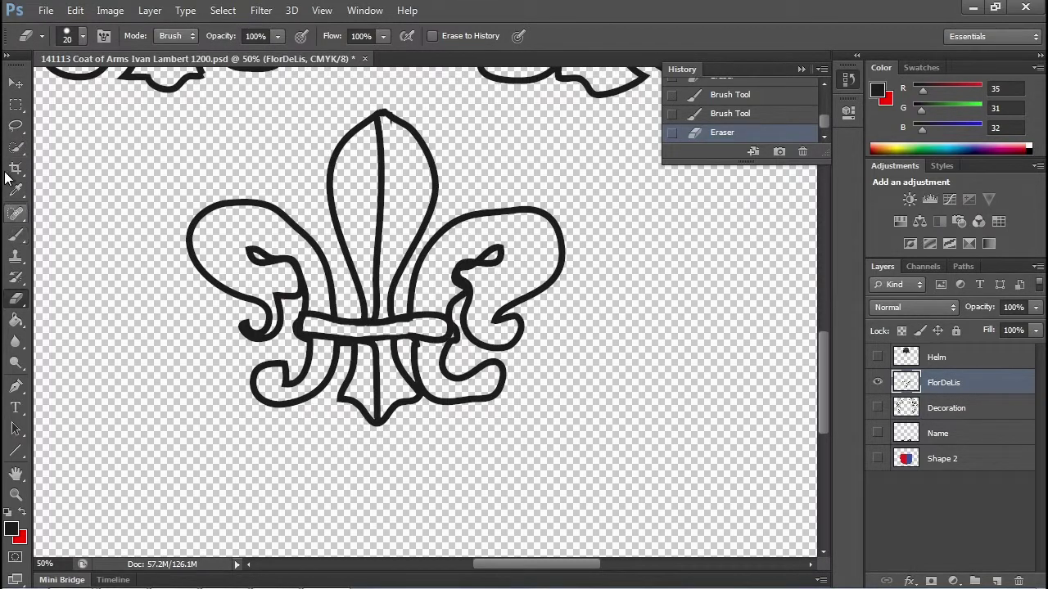
Magic Wand-select the left petal interior plus the central petal's right half
drag(16, 147, 80, 164)
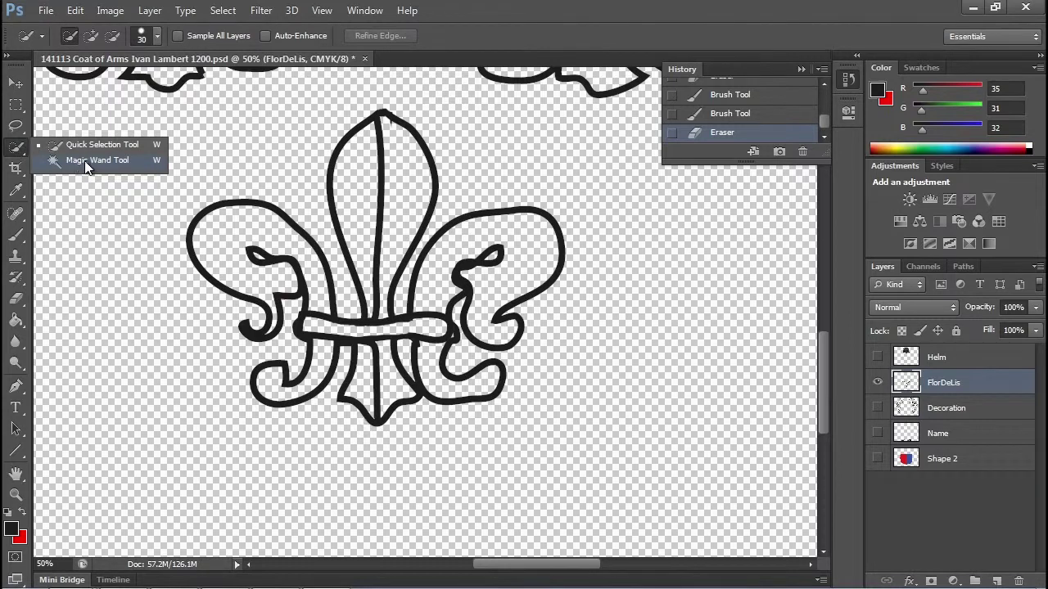
click(84, 161)
click(225, 238)
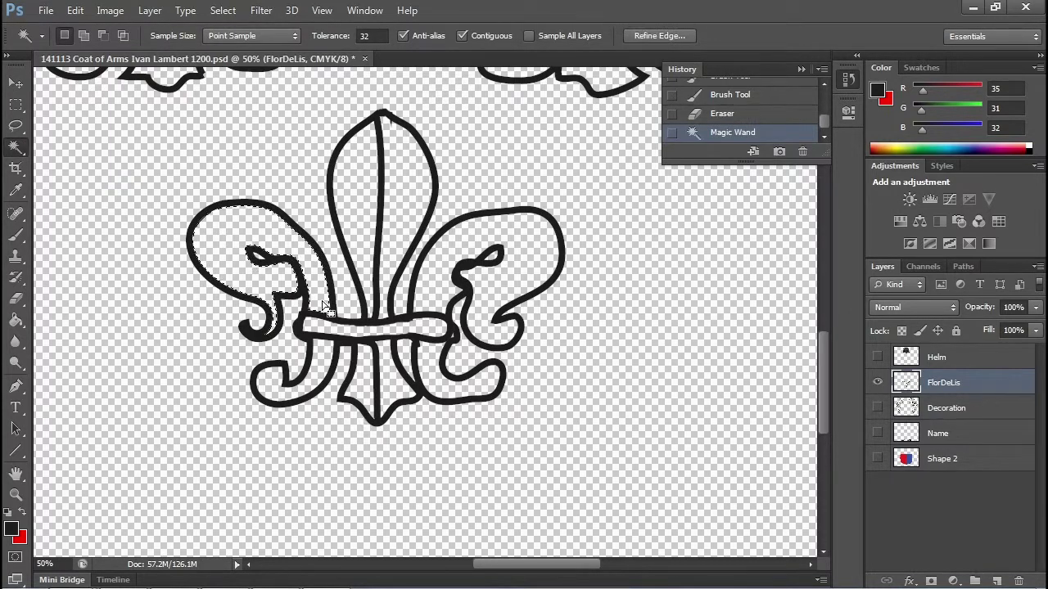
key(shift)
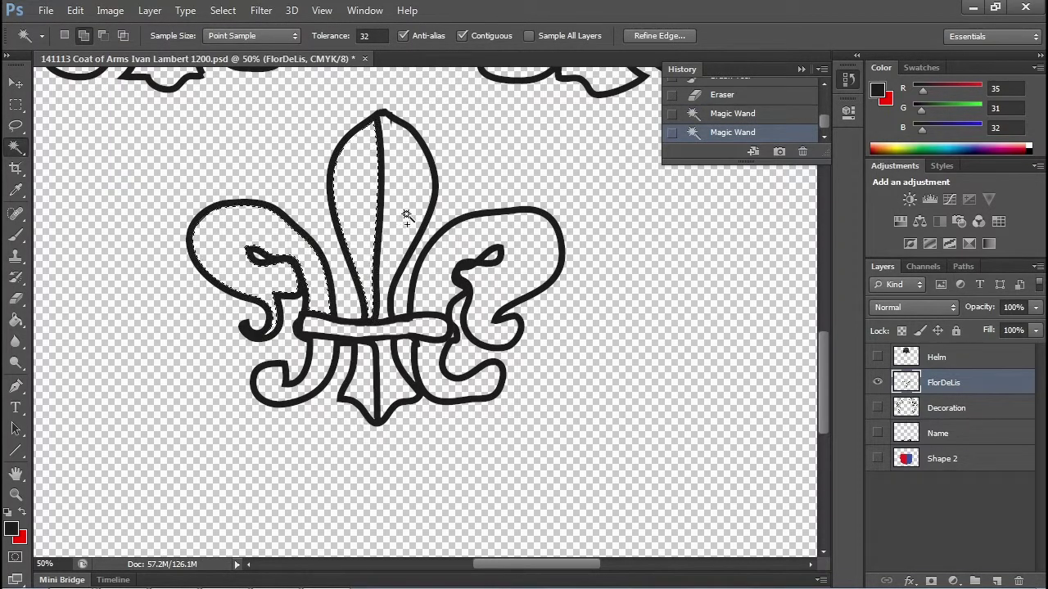
click(407, 215)
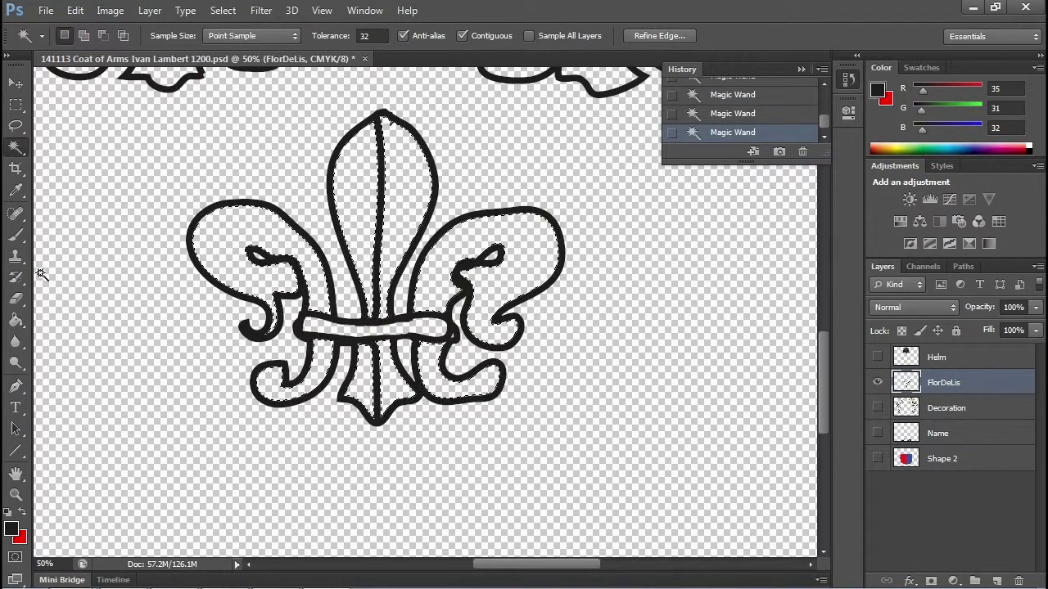
Choose the Red, Green preset in the Gradient Editor for the Gradient Tool
click(18, 324)
drag(20, 326, 87, 319)
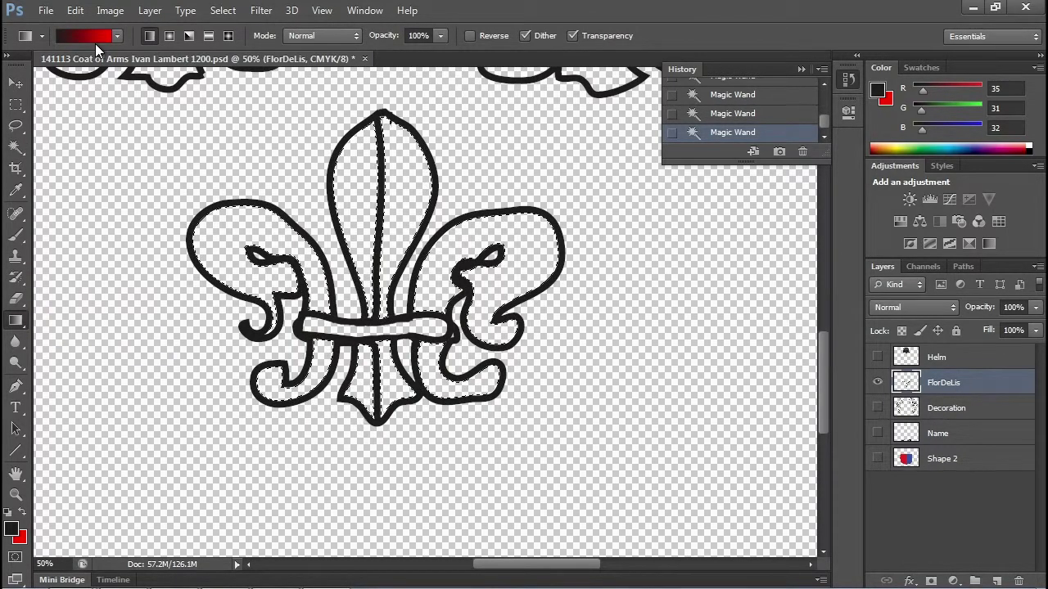
click(85, 36)
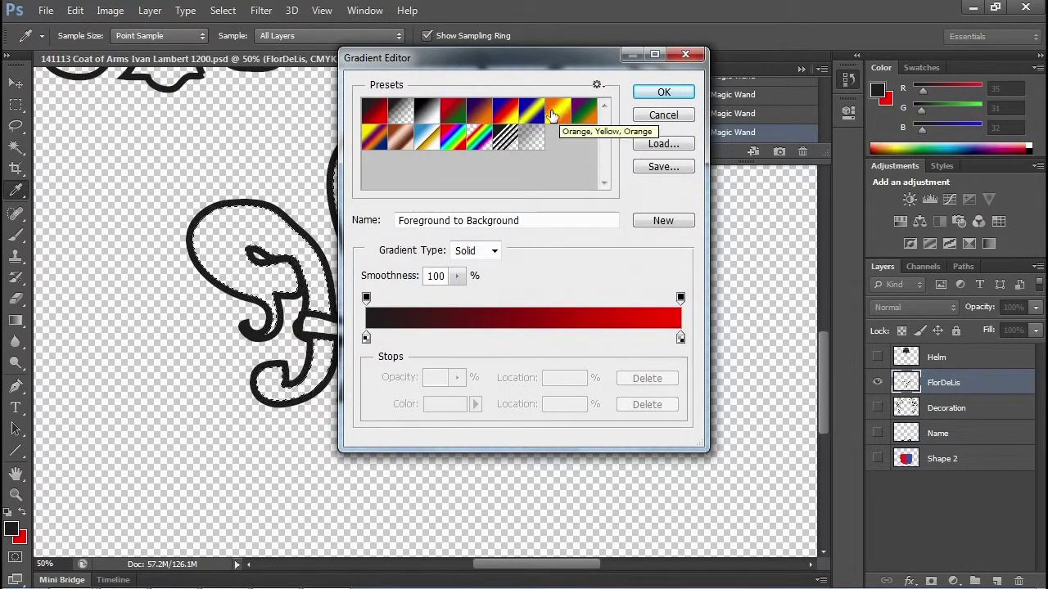
click(452, 111)
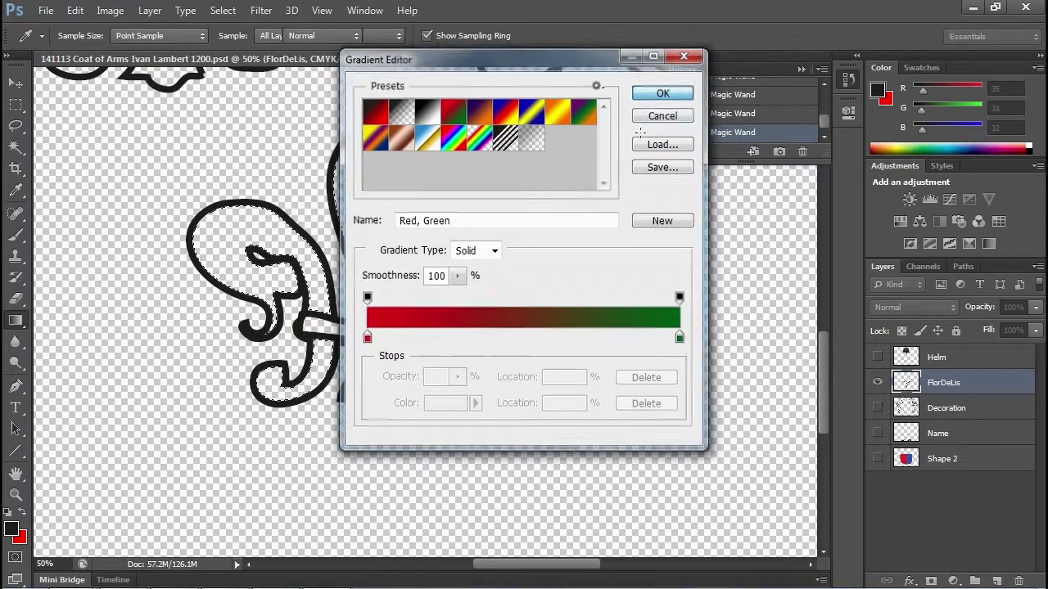
click(663, 91)
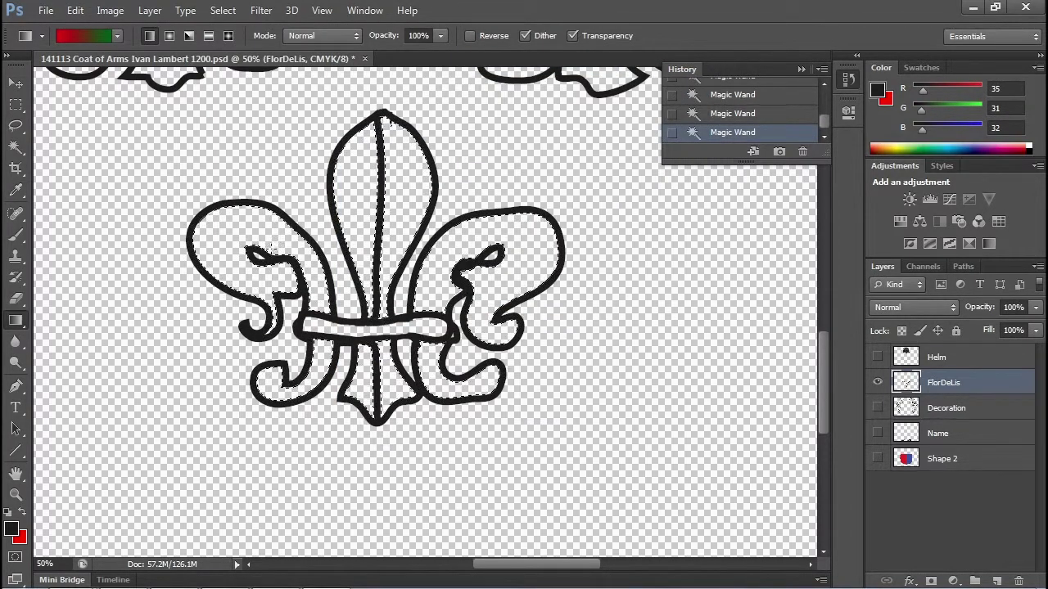
Drag the red-to-green gradient vertically through the selection, redoing until red sits on top and green below
drag(365, 256, 486, 268)
drag(385, 168, 388, 292)
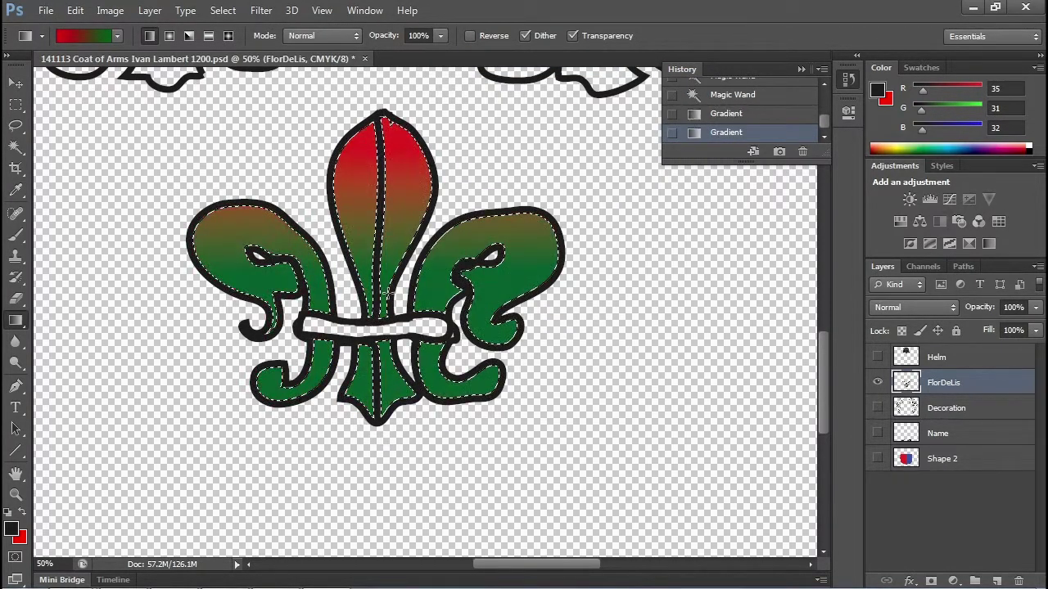
drag(377, 400, 378, 406)
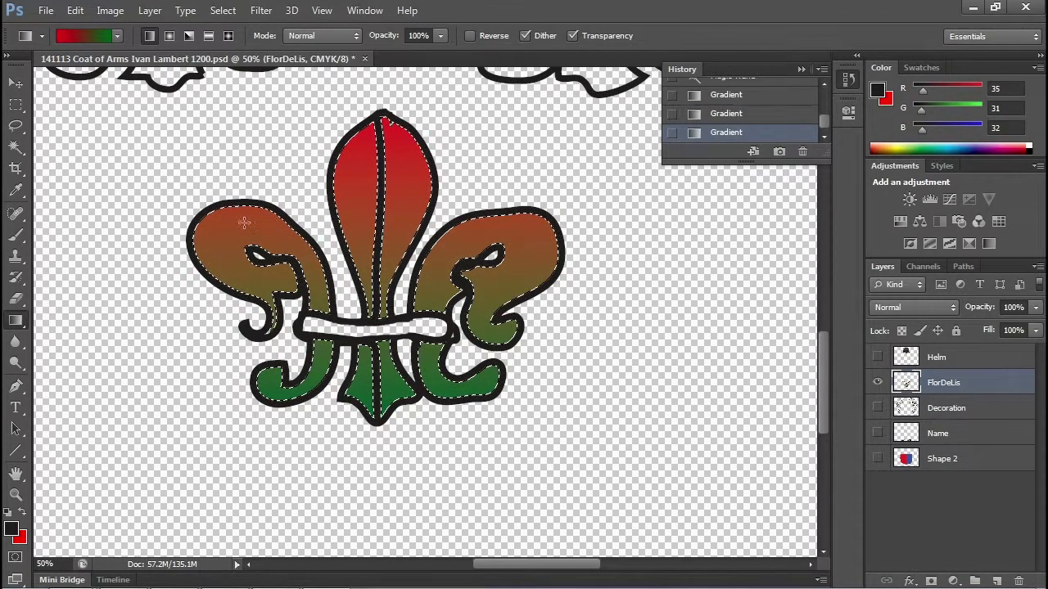
drag(244, 223, 283, 239)
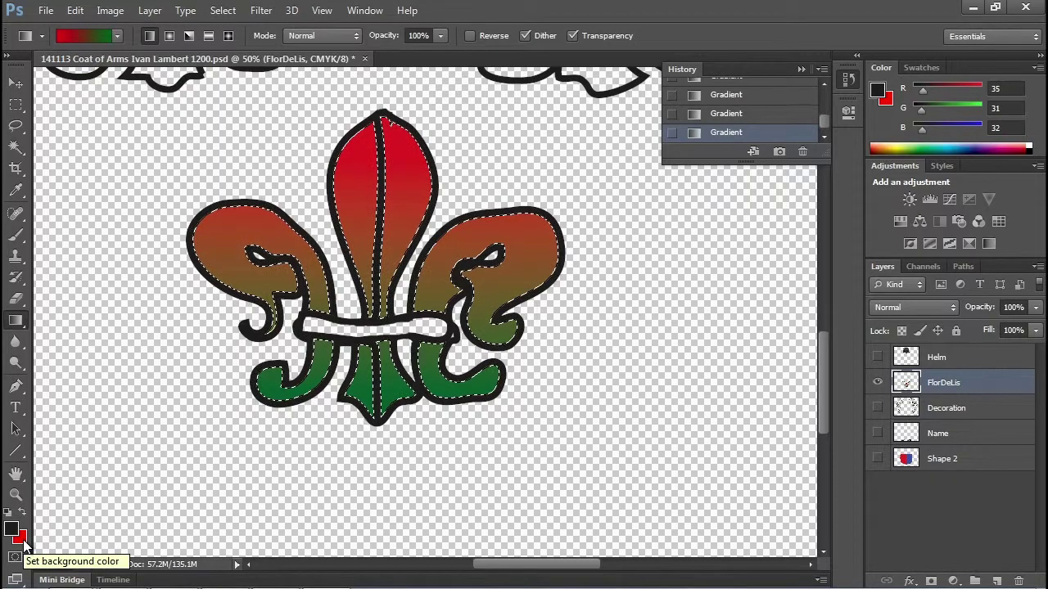
Make red the foreground colour, fill parts of a fleur-de-lis with the Paint Bucket, then deselect
key(x)
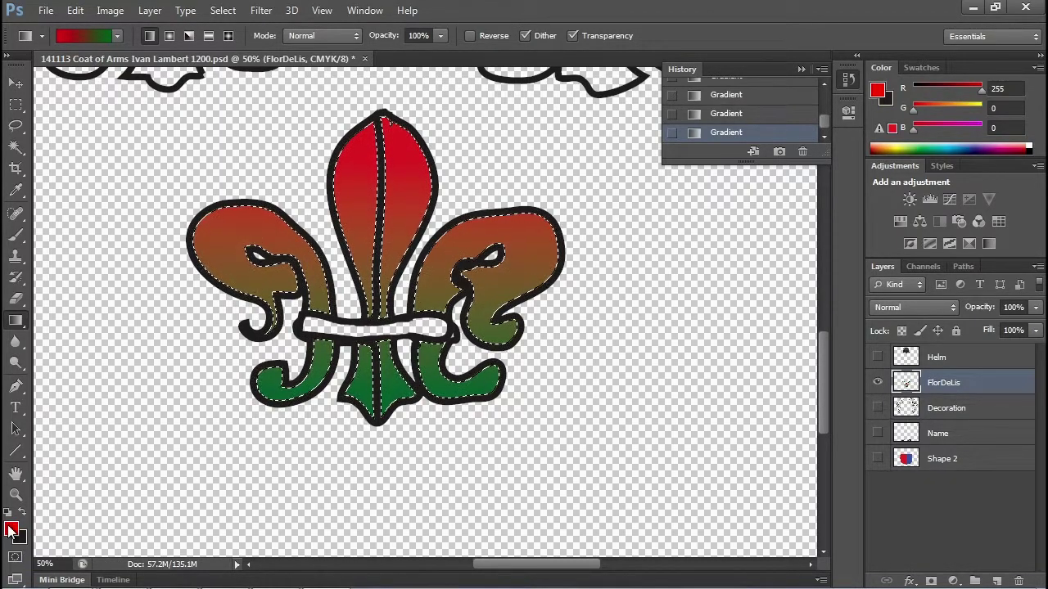
drag(11, 325, 76, 333)
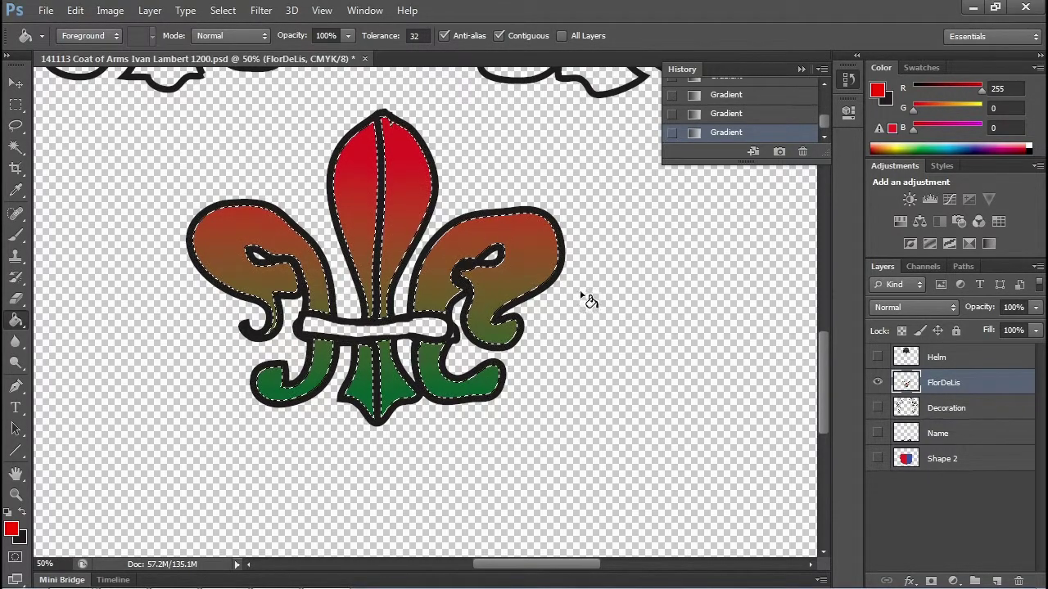
click(491, 189)
click(491, 235)
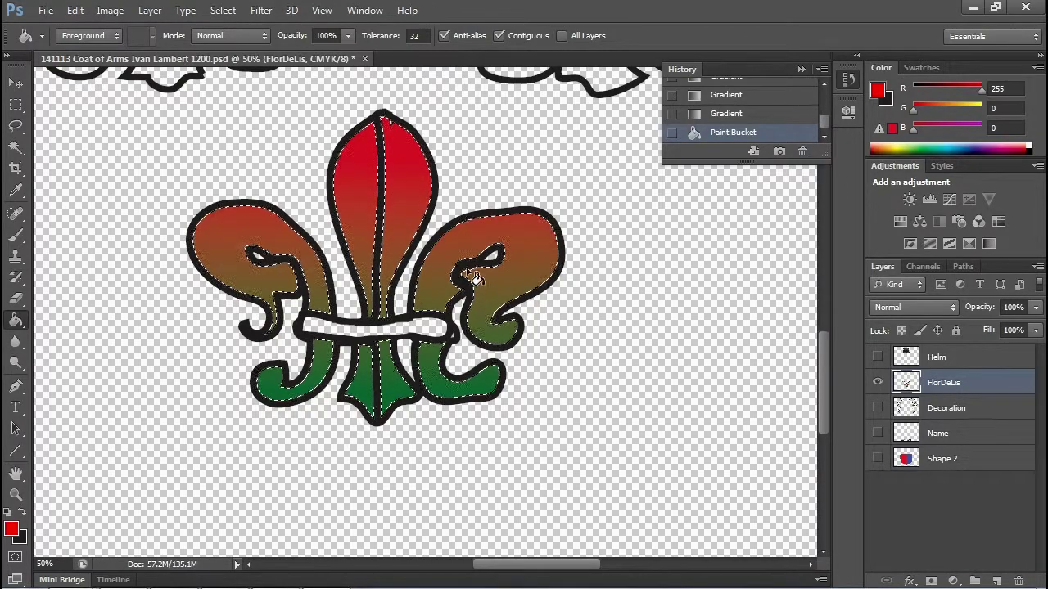
click(223, 10)
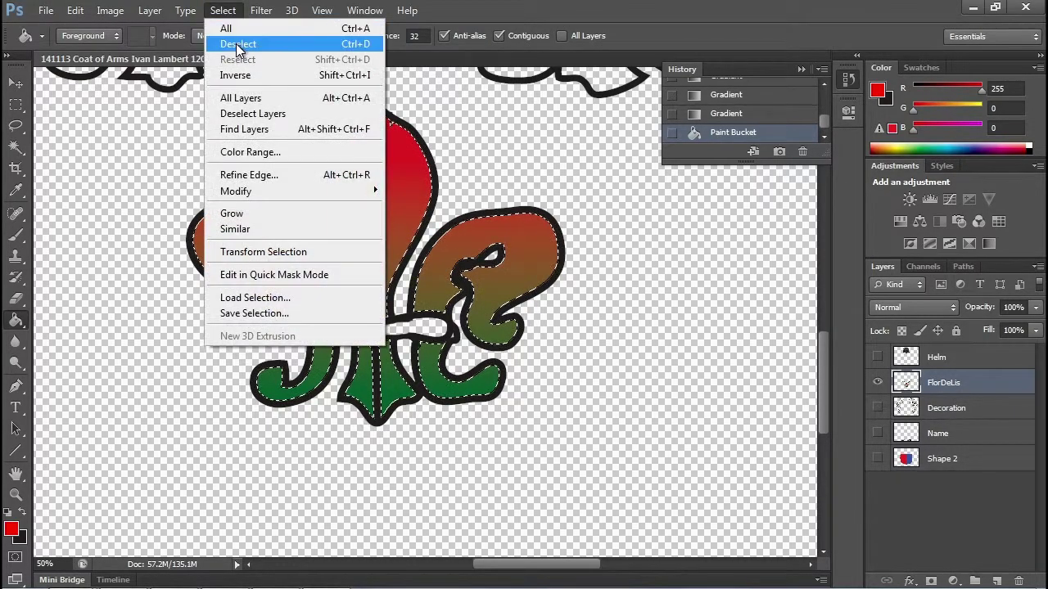
click(238, 41)
Fill the white crossbands of the fleurs-de-lis red, undoing any accidental fills of the black outlines
click(337, 329)
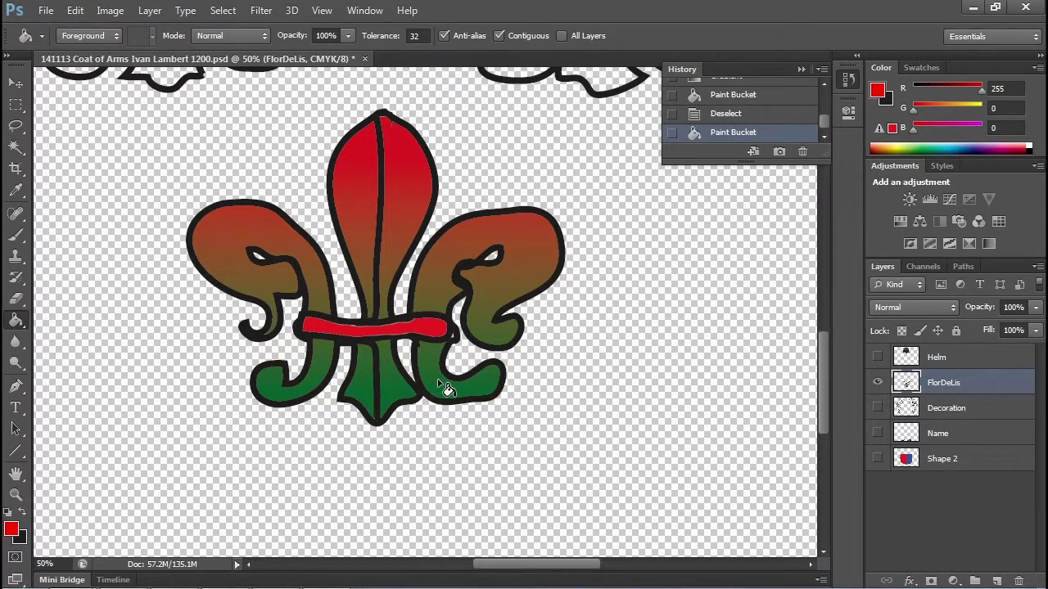
key(ctrl+0)
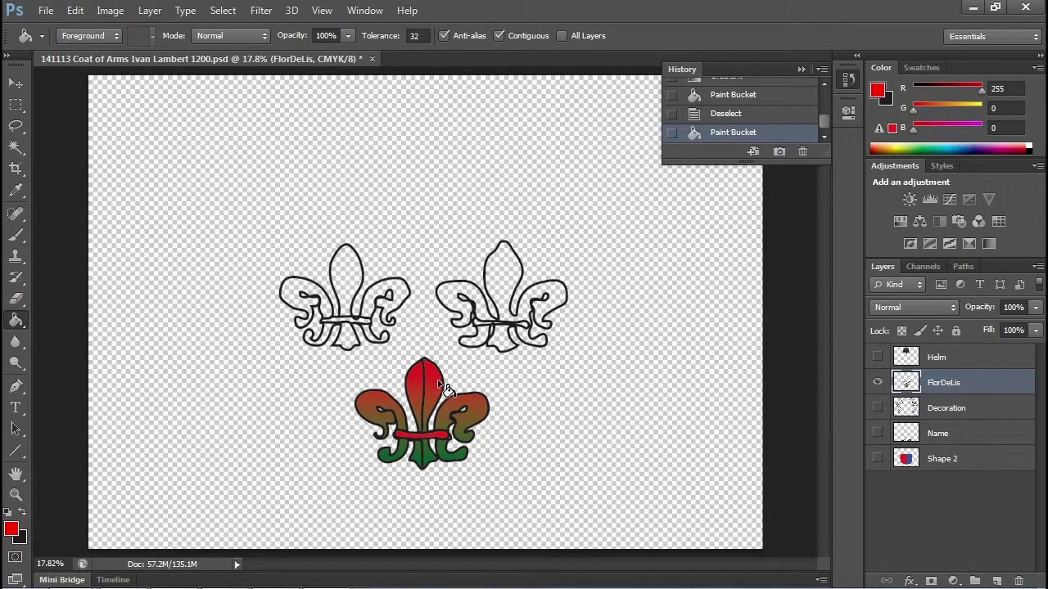
click(347, 326)
click(483, 324)
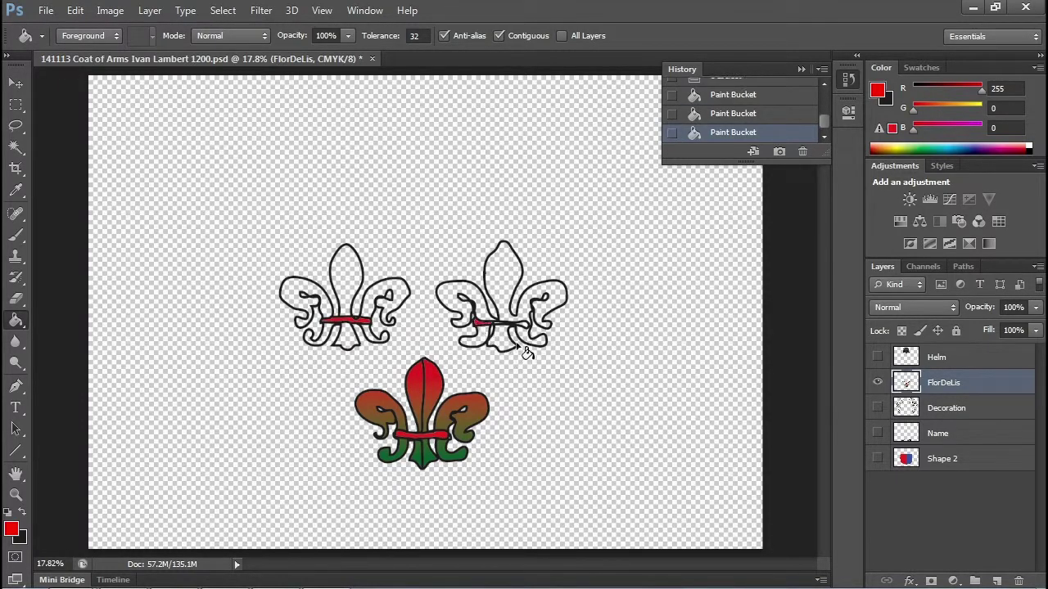
click(504, 343)
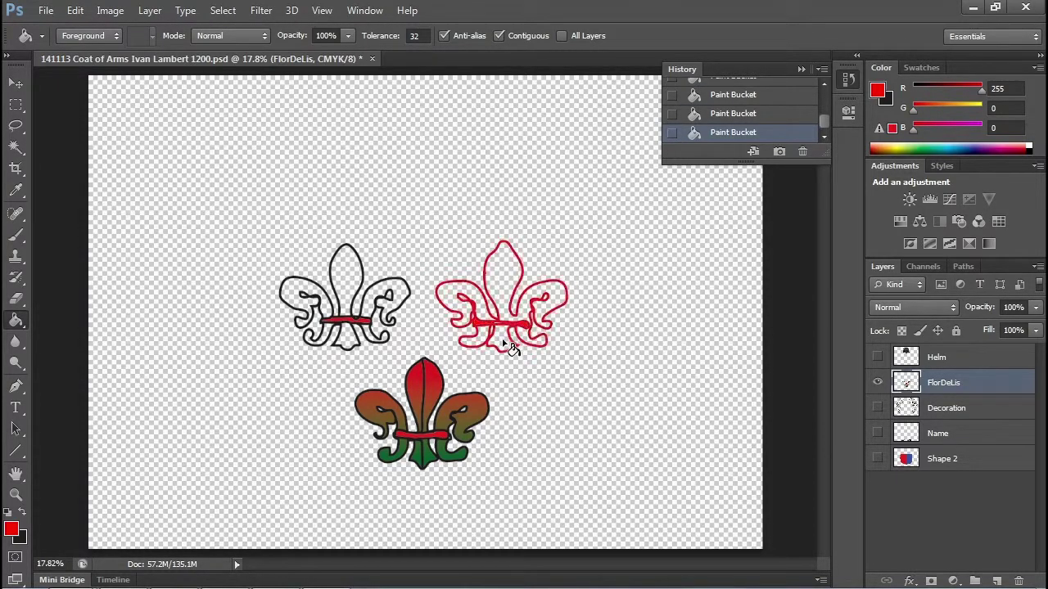
key(ctrl+z)
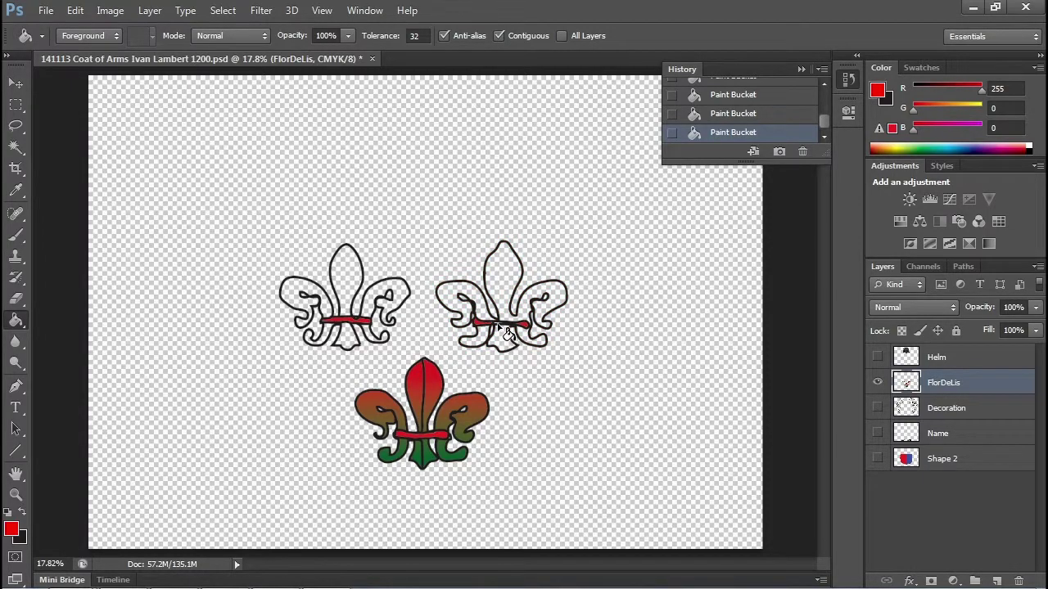
click(508, 344)
key(ctrl+z)
scroll(508, 344, up, 2)
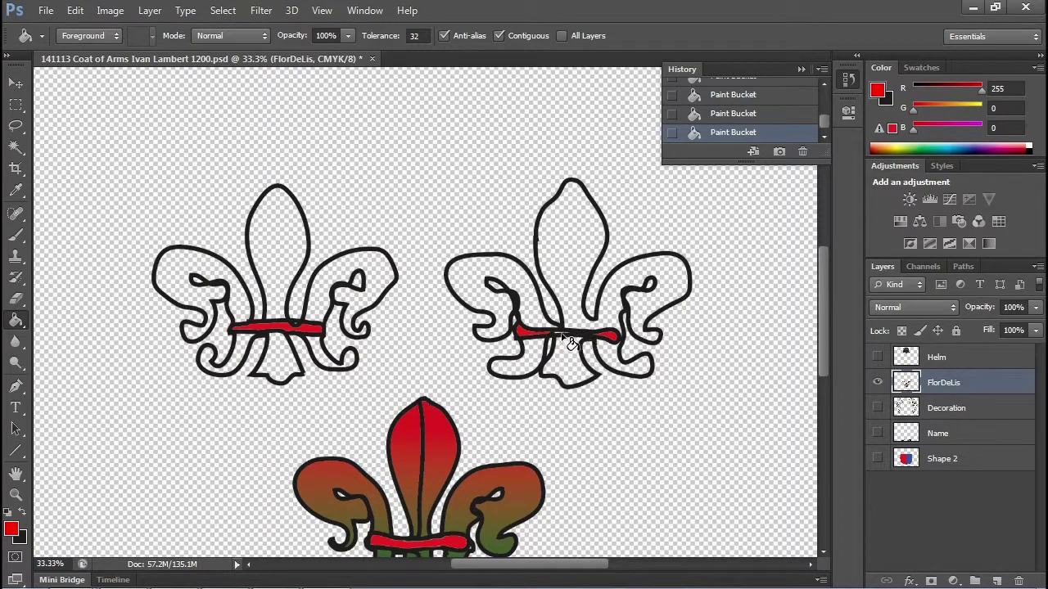
click(563, 344)
key(ctrl+z)
Magic Wand-select the upper-left fleur-de-lis interior and fill it with the red-to-green gradient
click(15, 147)
click(173, 275)
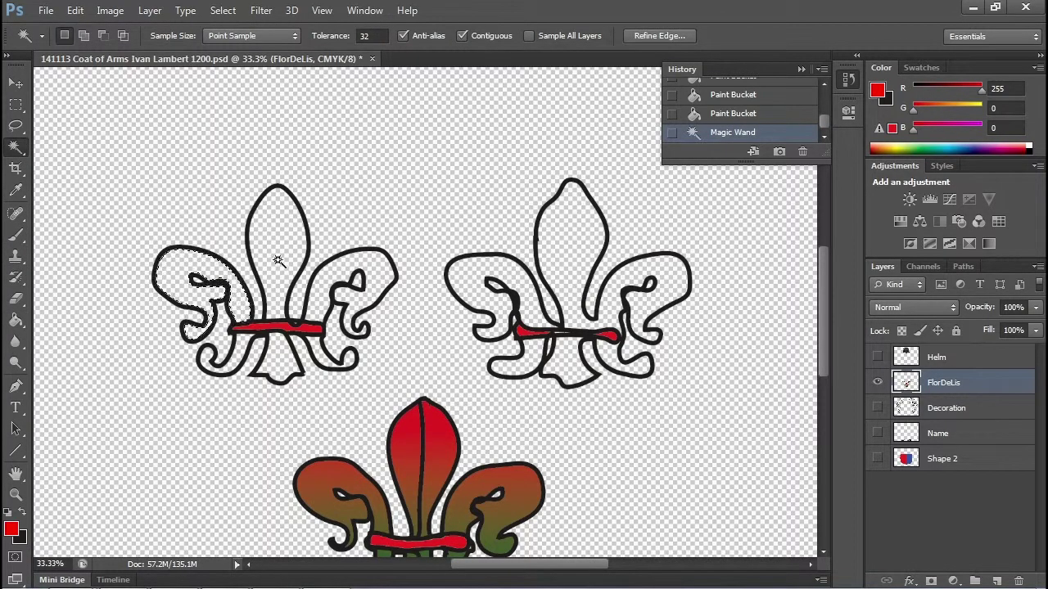
shift+click(279, 231)
shift+click(345, 274)
shift+click(293, 361)
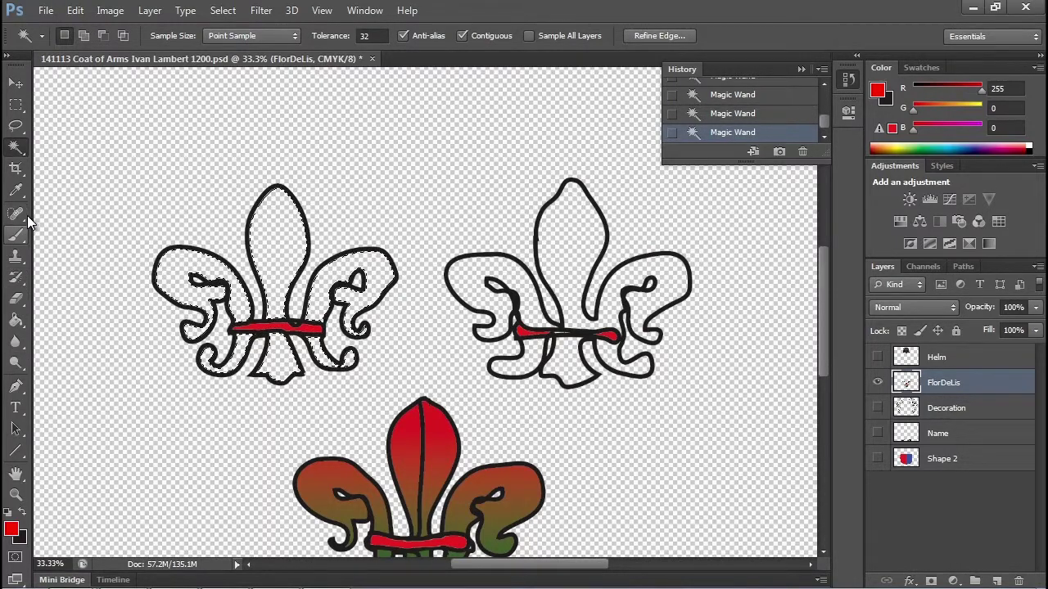
drag(16, 321, 69, 316)
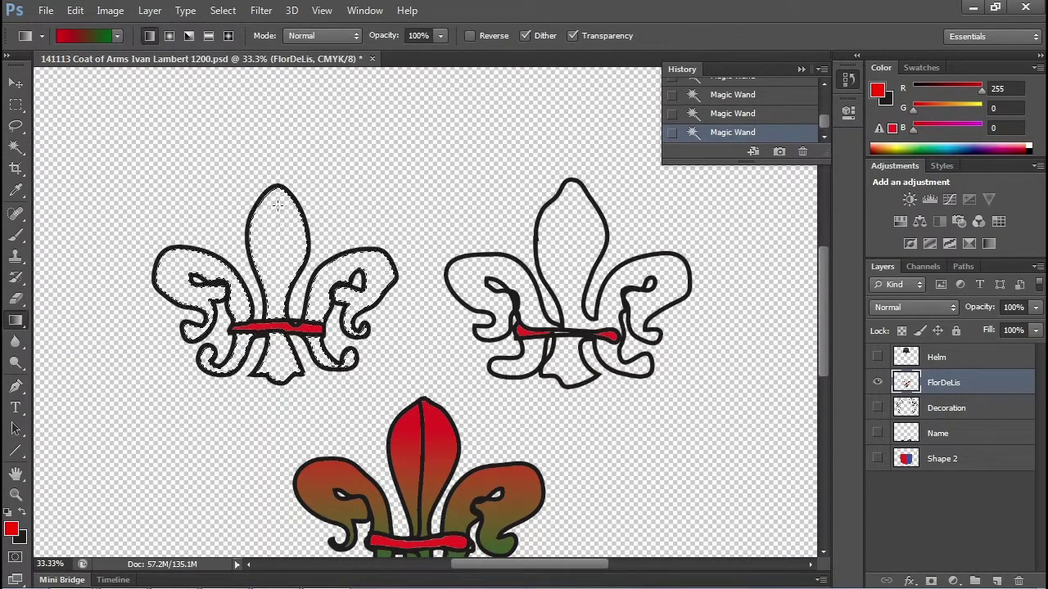
drag(278, 201, 279, 370)
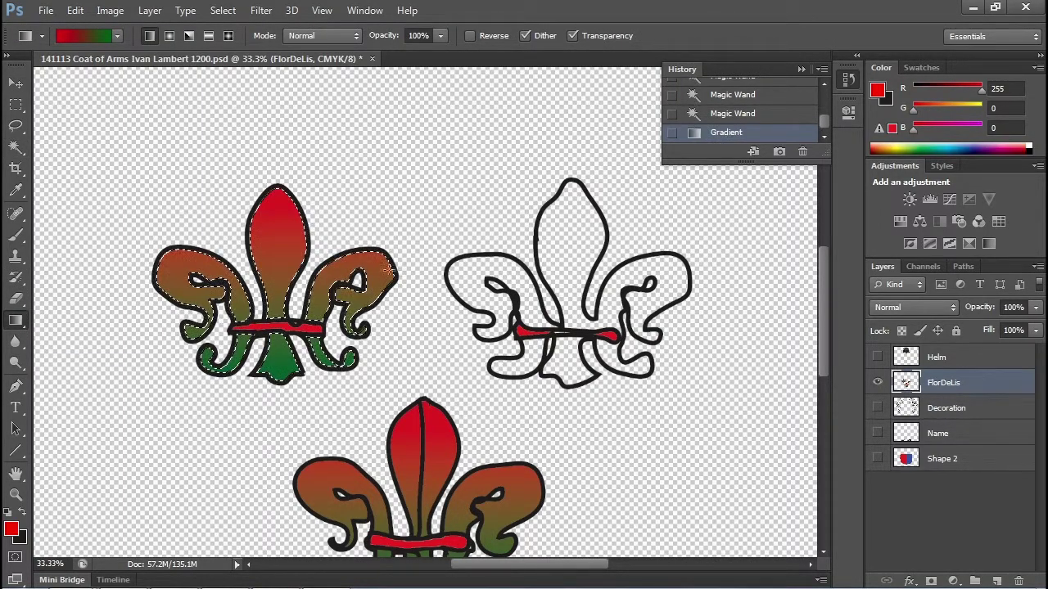
Select the upper-right fleur-de-lis interior, fill it with the red-to-green gradient, and deselect
click(19, 151)
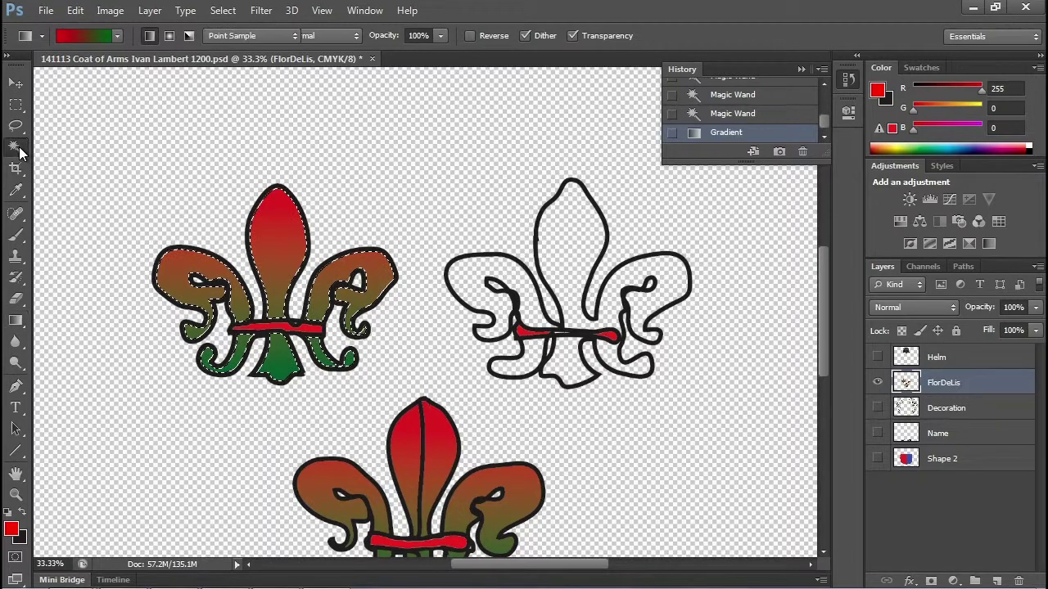
click(573, 244)
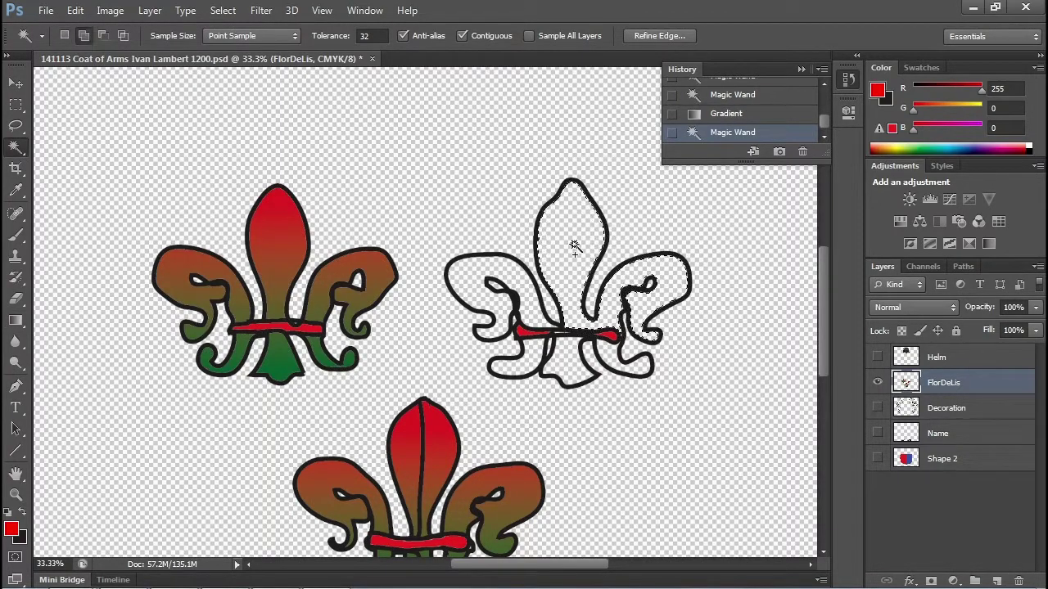
shift+click(520, 299)
shift+click(557, 362)
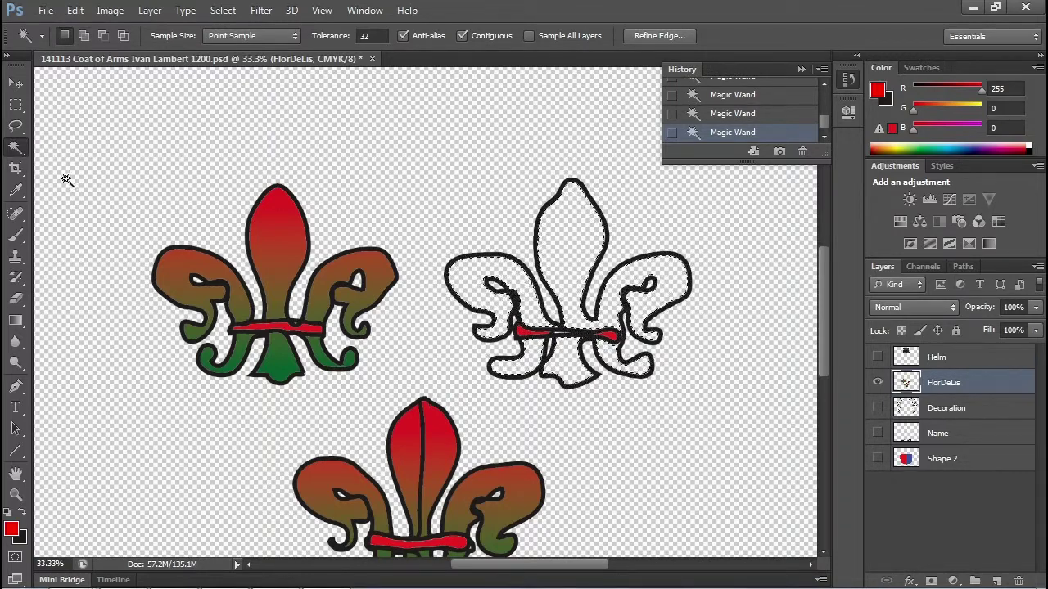
click(16, 321)
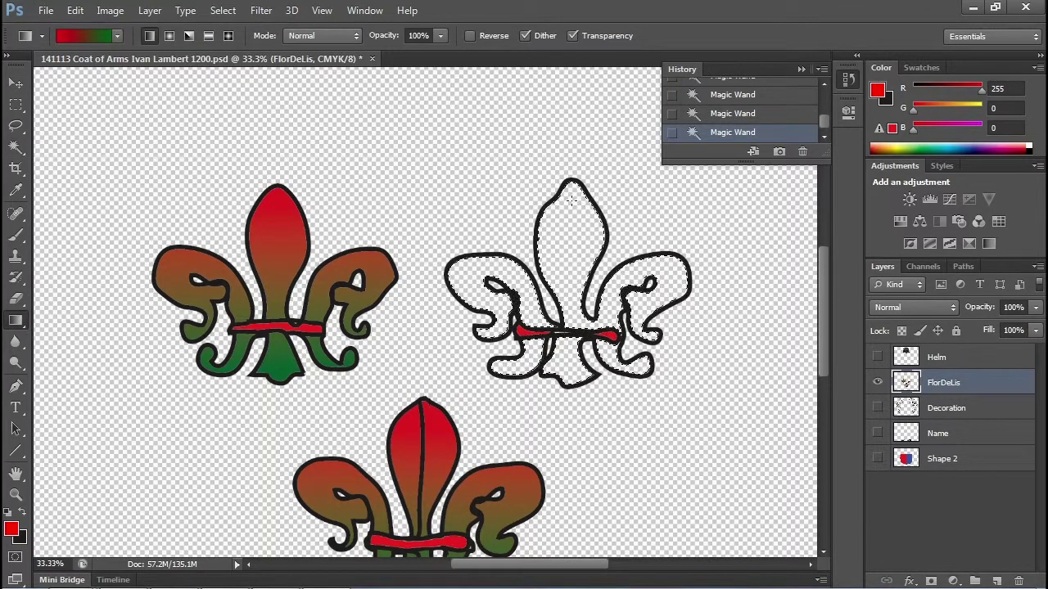
drag(570, 195, 575, 383)
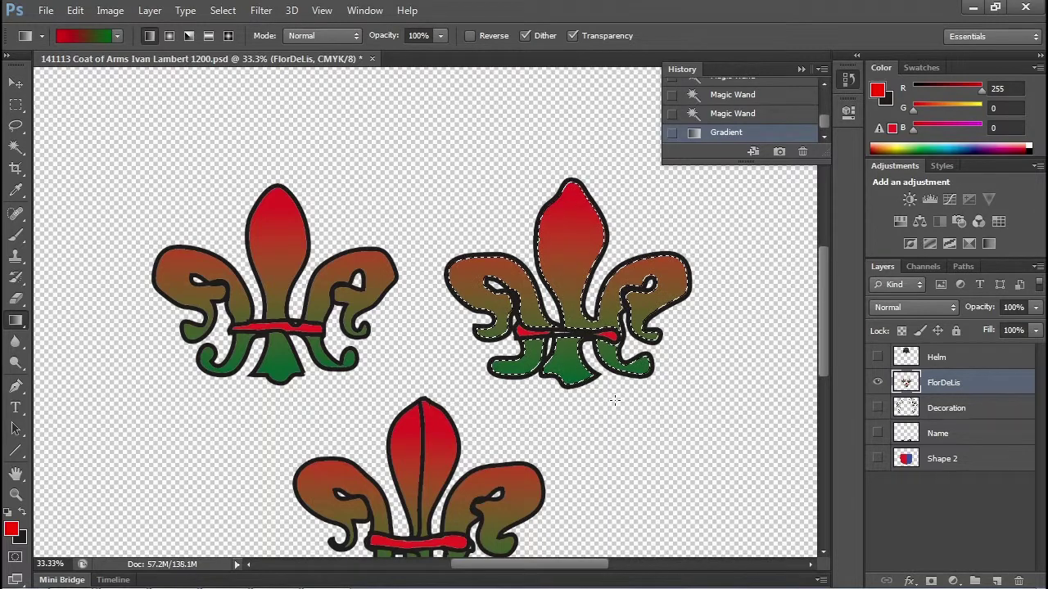
scroll(615, 405, down, 3)
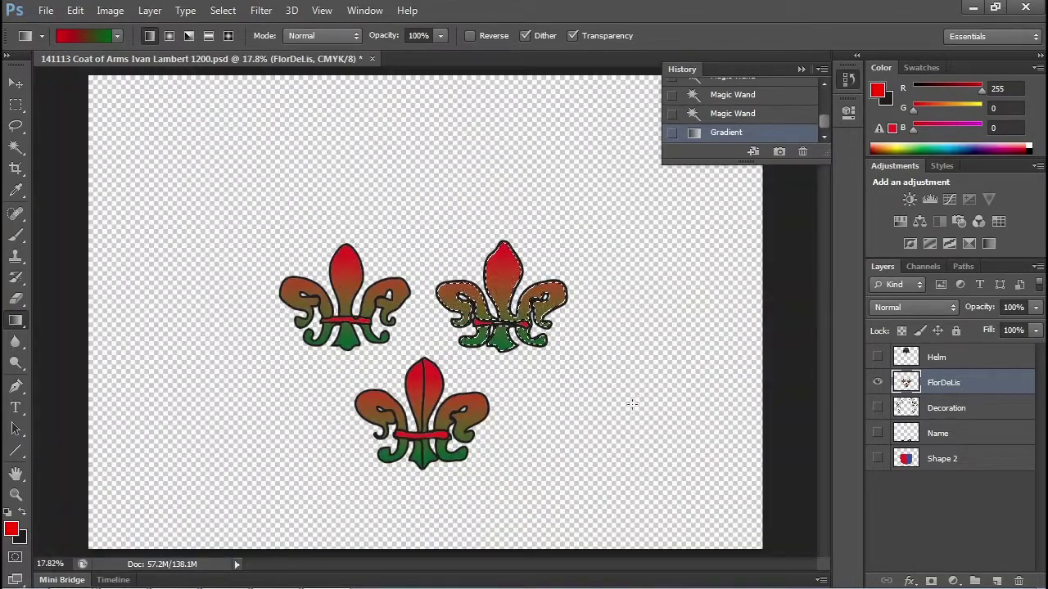
key(ctrl+d)
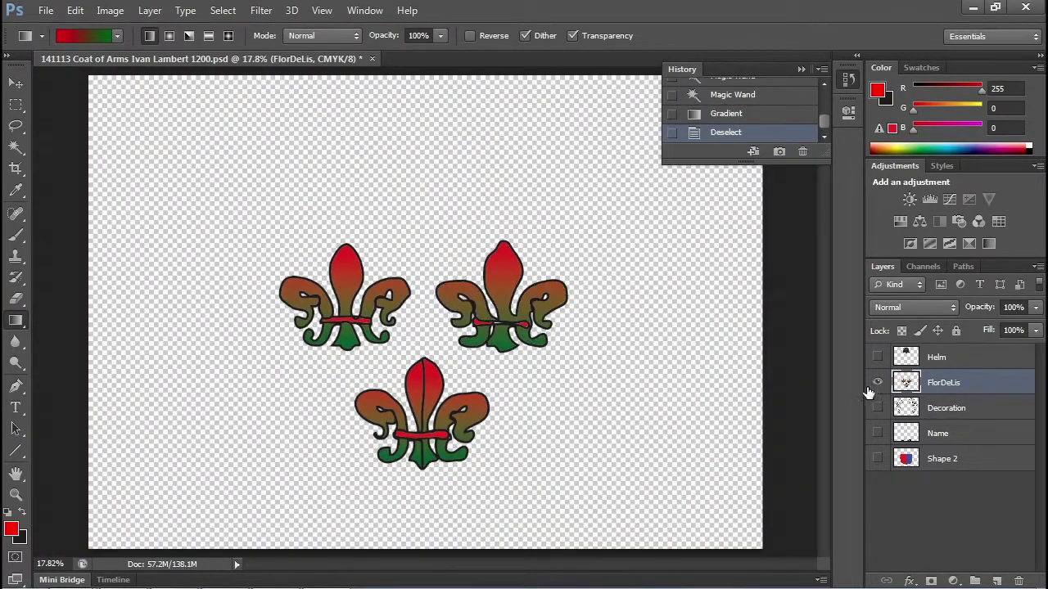
Turn on visibility for the Shape 2, Decoration and Helm layers
click(877, 458)
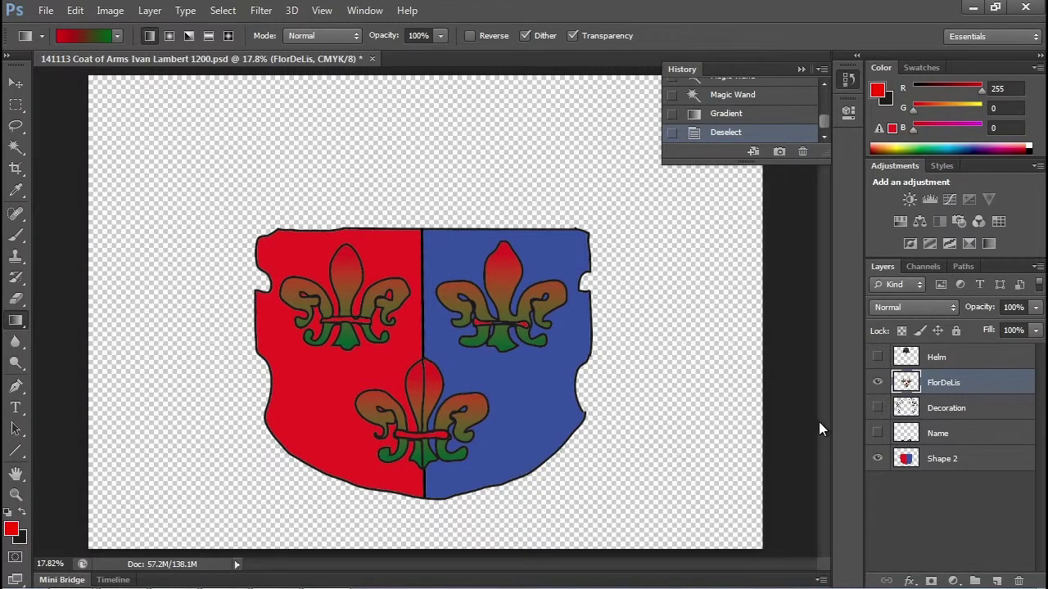
click(878, 408)
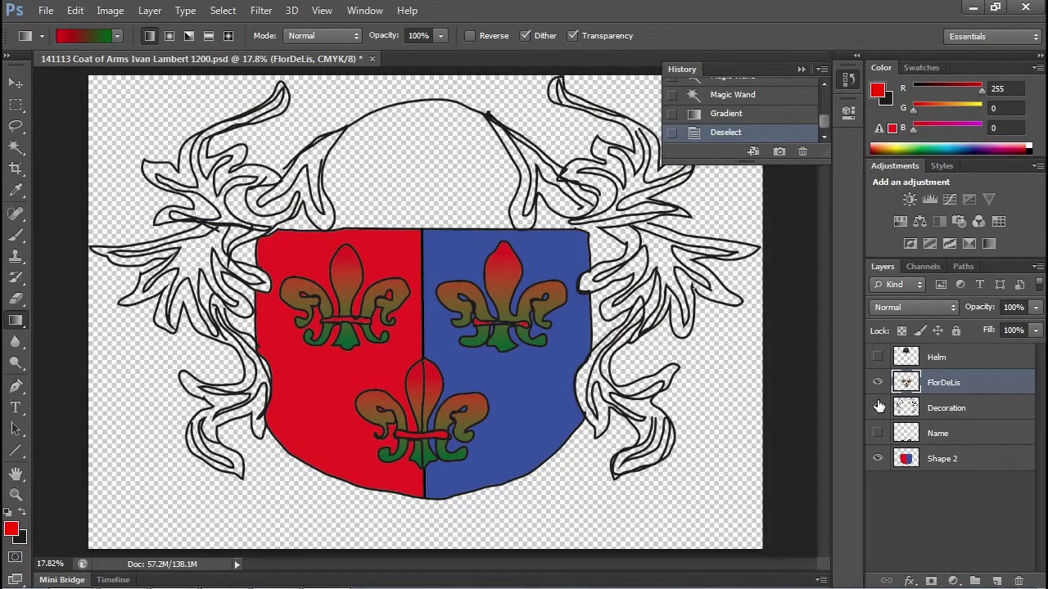
click(877, 357)
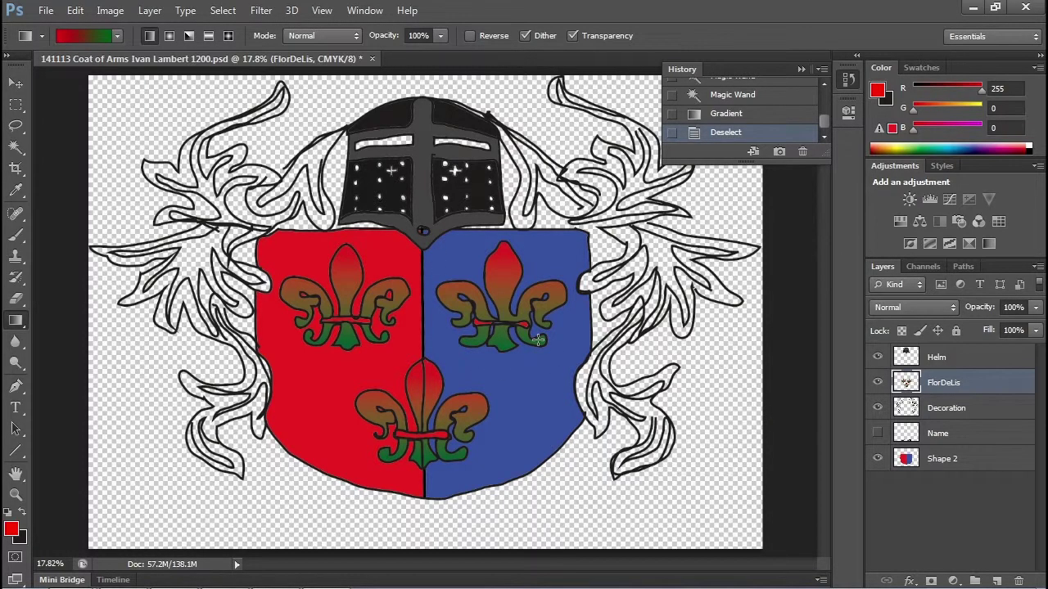
Add a Bevel & Emboss with size 21 px to the FlorDeLis layer
right_click(943, 386)
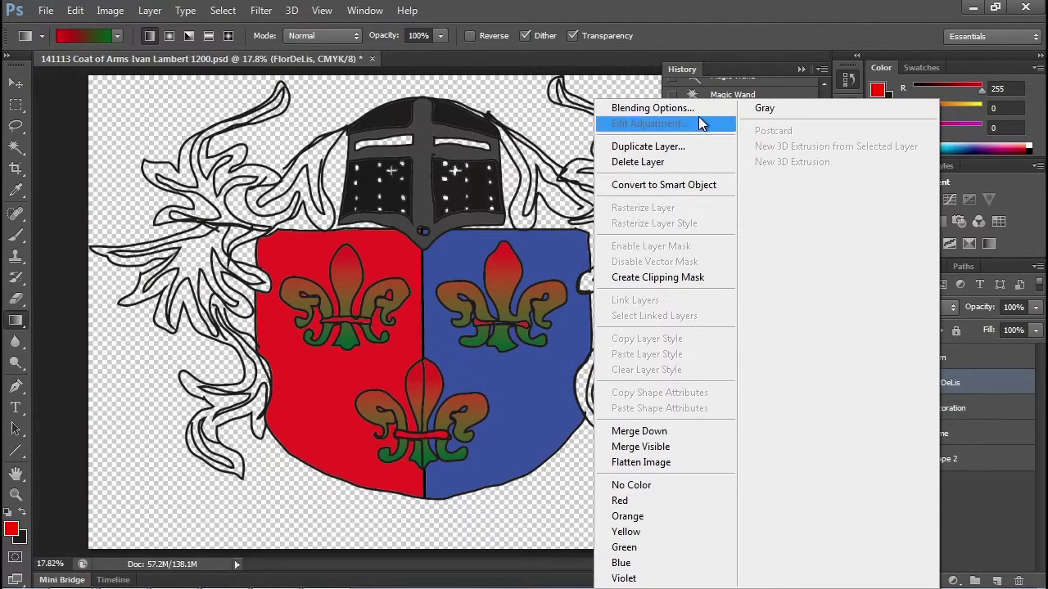
click(651, 108)
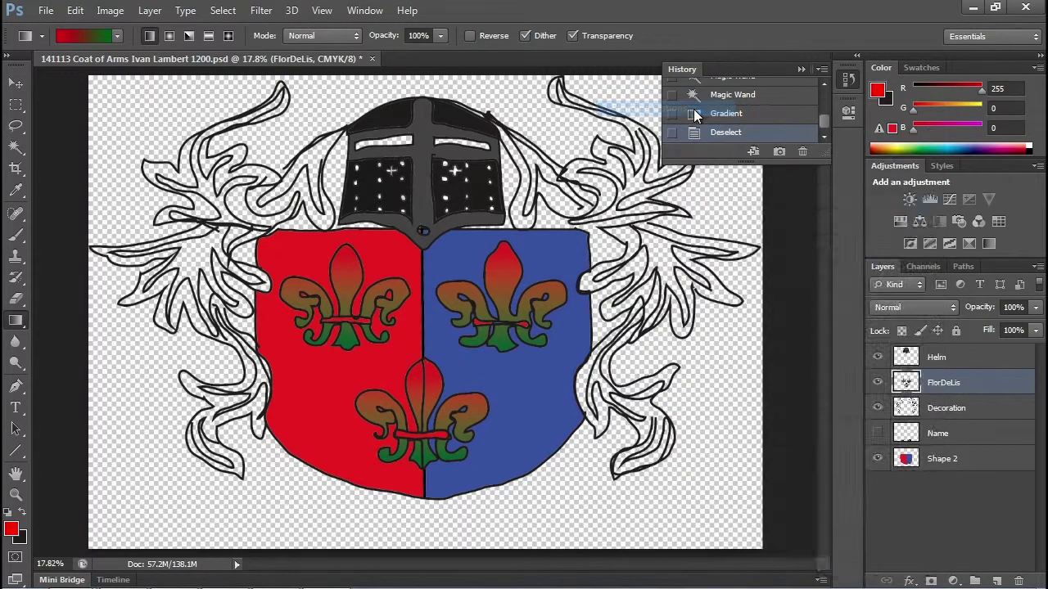
drag(836, 200, 691, 144)
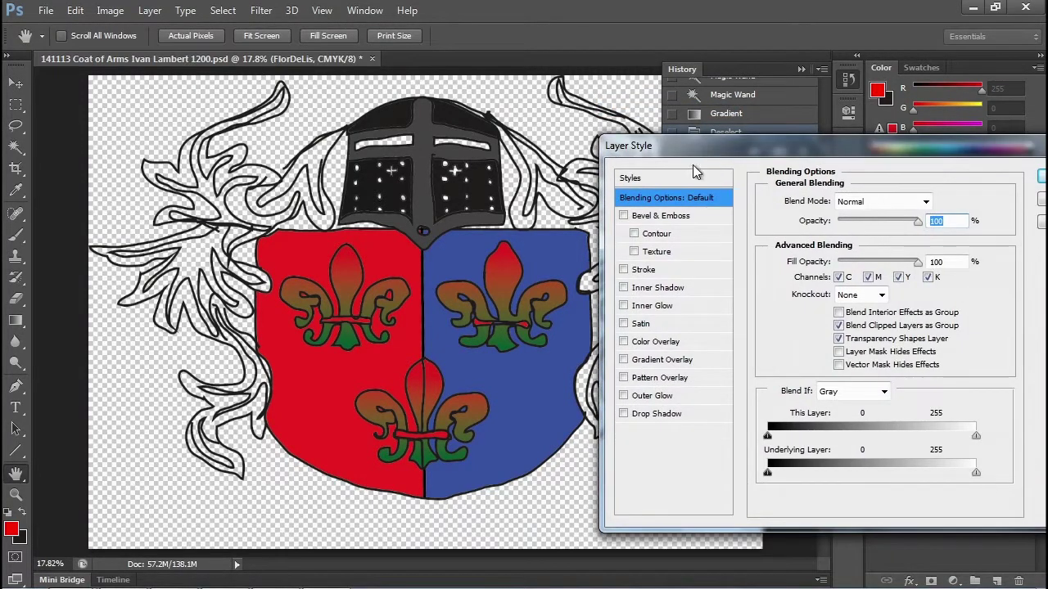
click(625, 215)
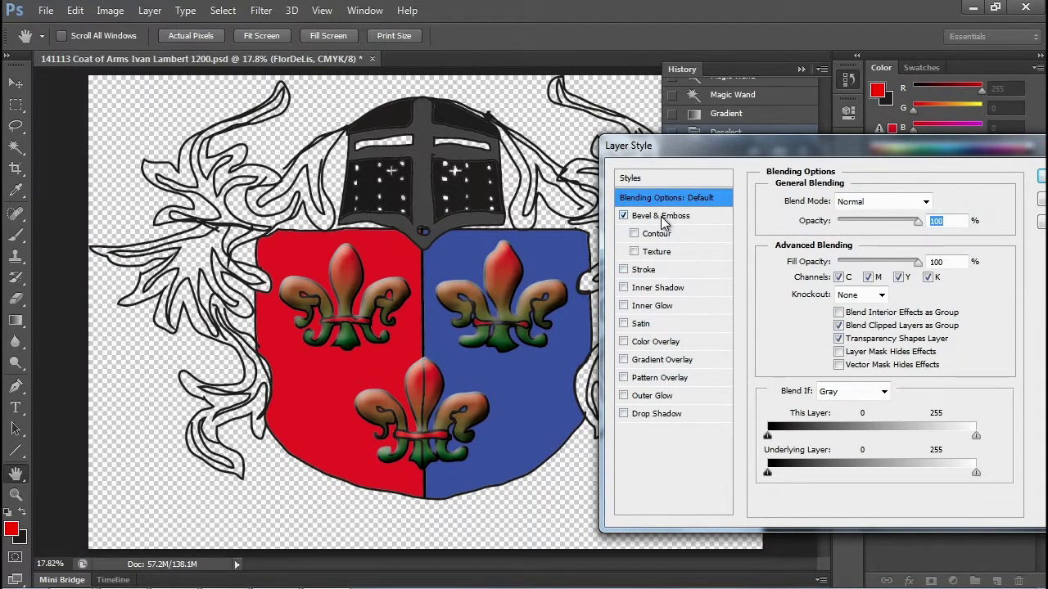
click(663, 221)
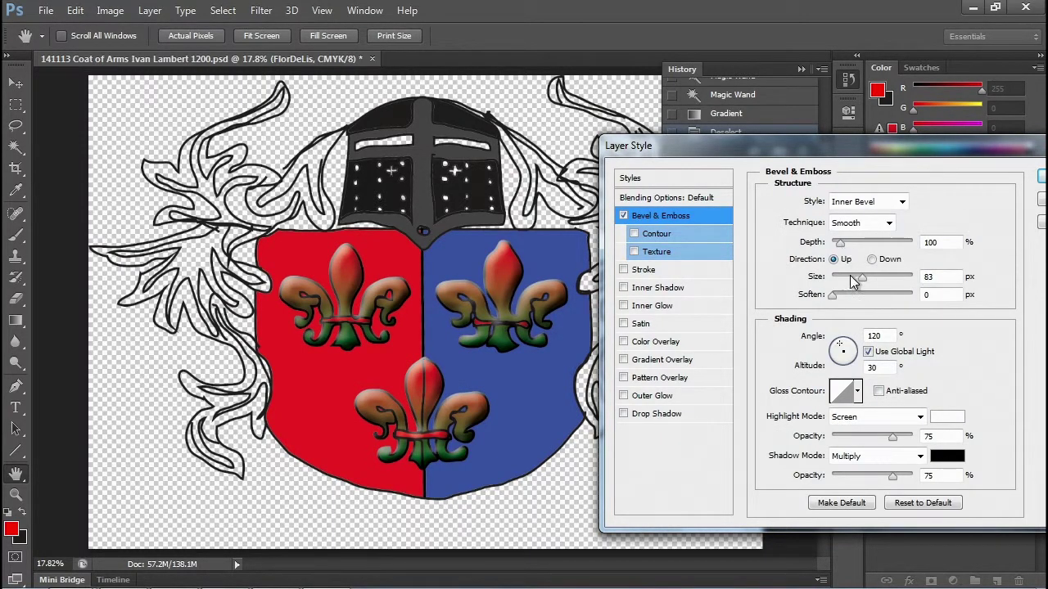
drag(862, 278, 848, 282)
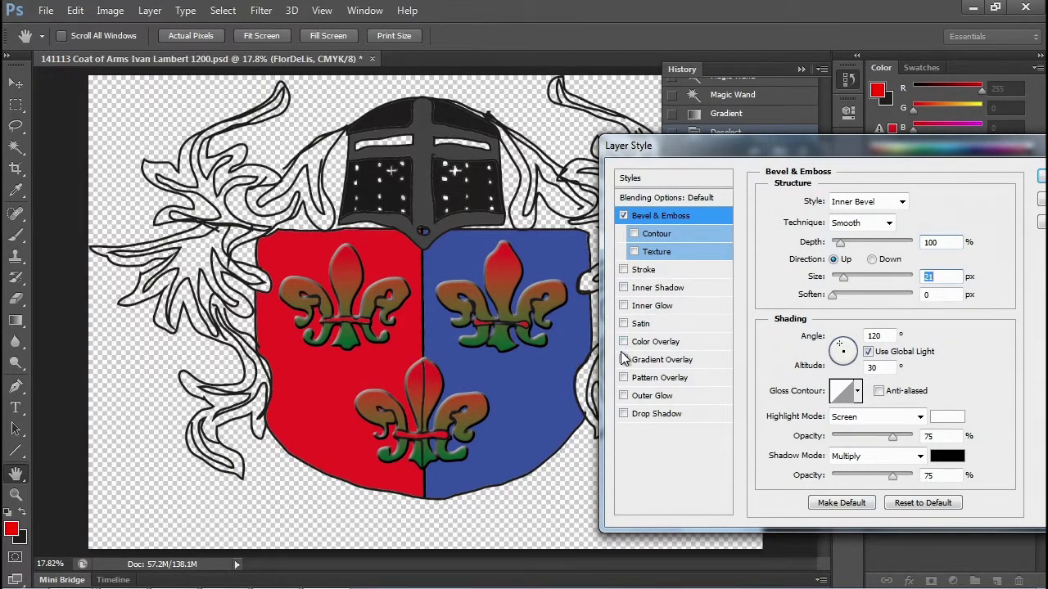
Add a Drop Shadow with distance 34 px and spread 11%, and apply the styles
click(624, 414)
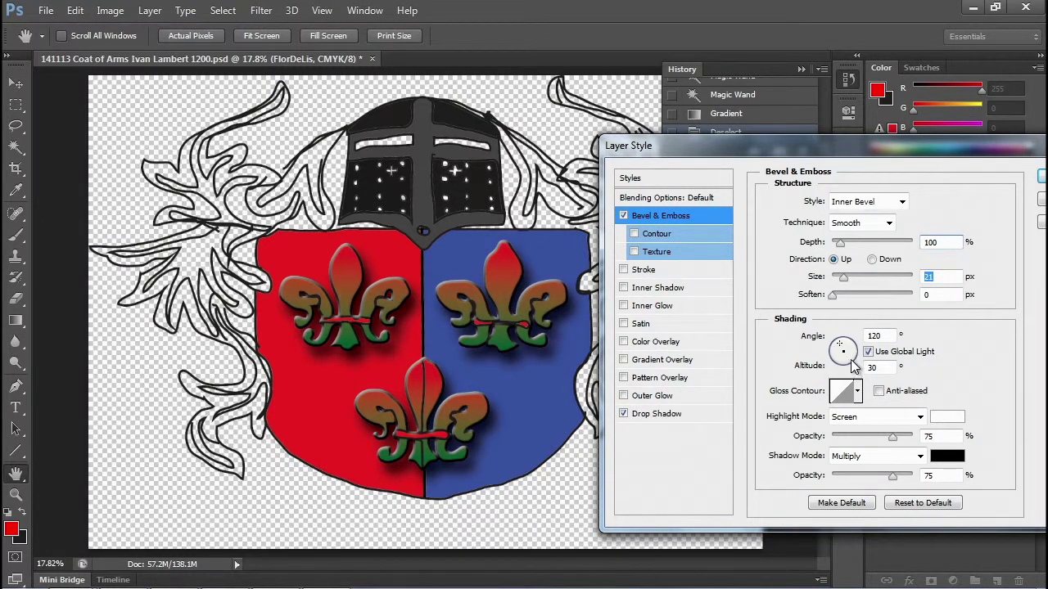
click(673, 416)
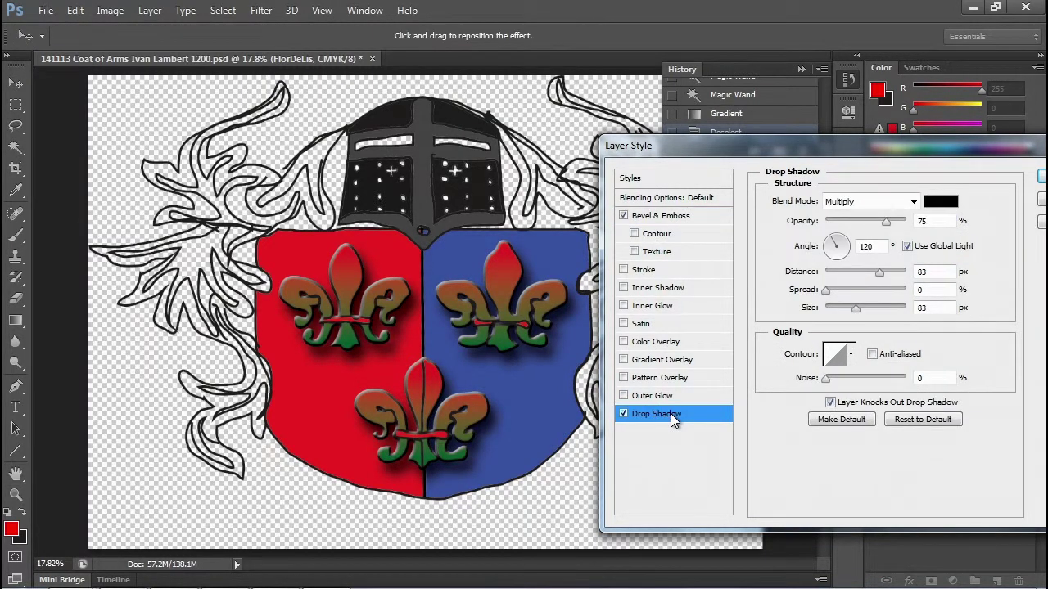
drag(879, 273, 847, 314)
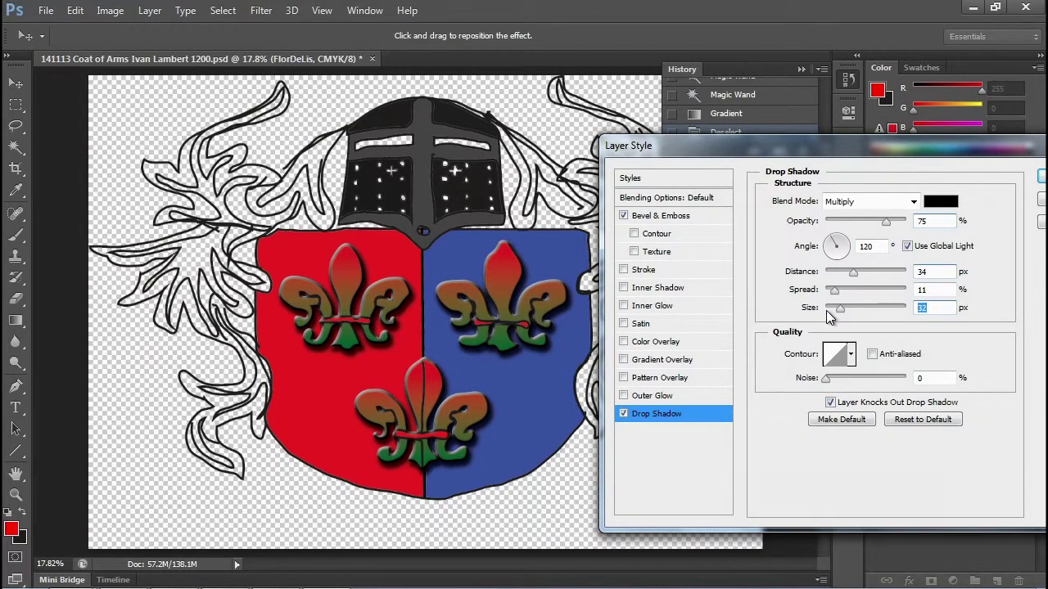
drag(720, 145, 589, 176)
click(1013, 175)
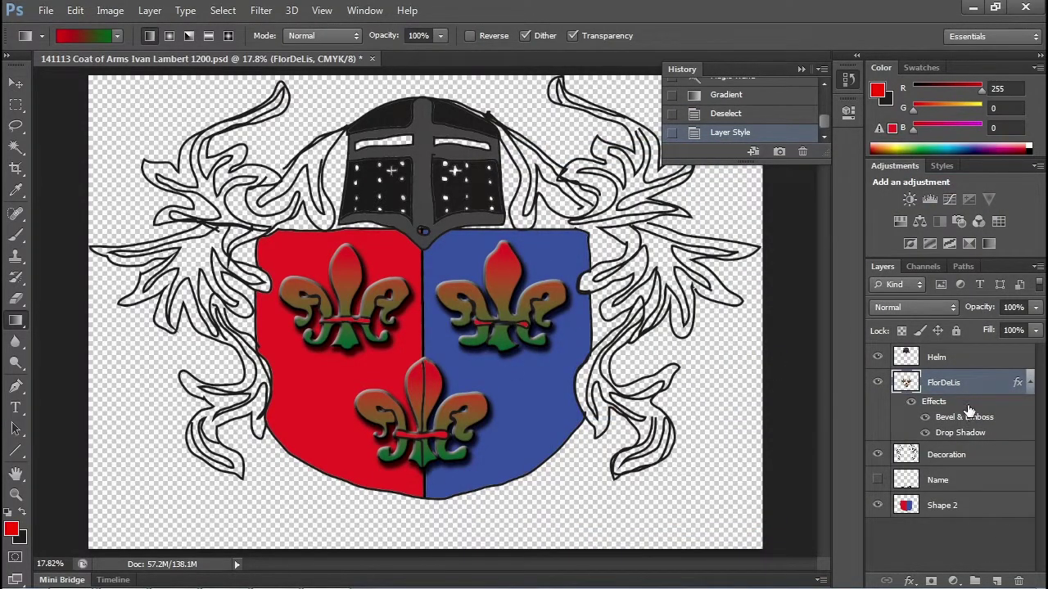
Copy the FlorDeLis layer style onto the Helm layer, then open the Helm's Blending Options
right_click(953, 385)
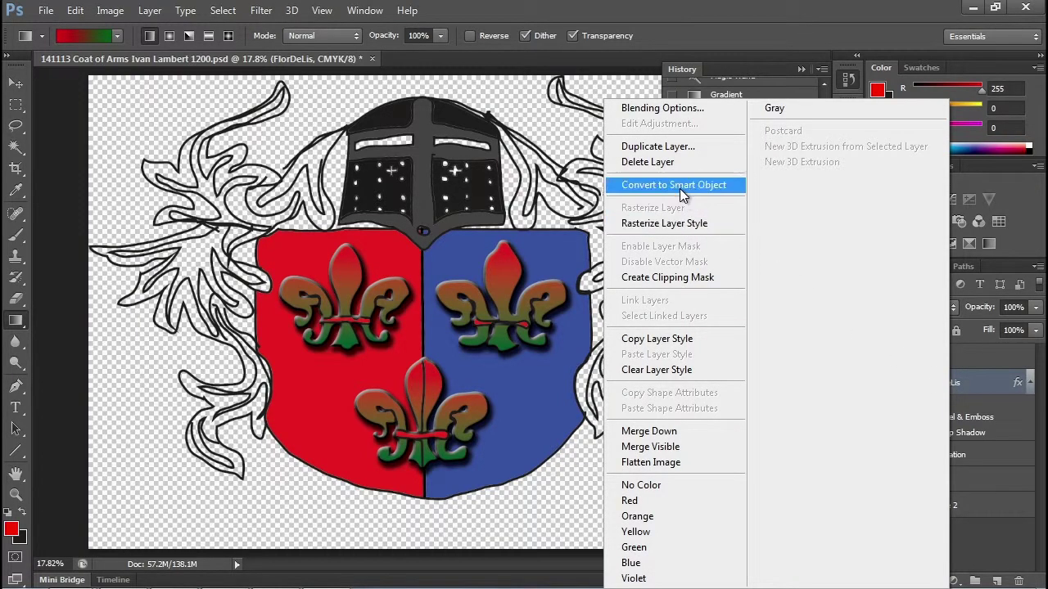
click(659, 339)
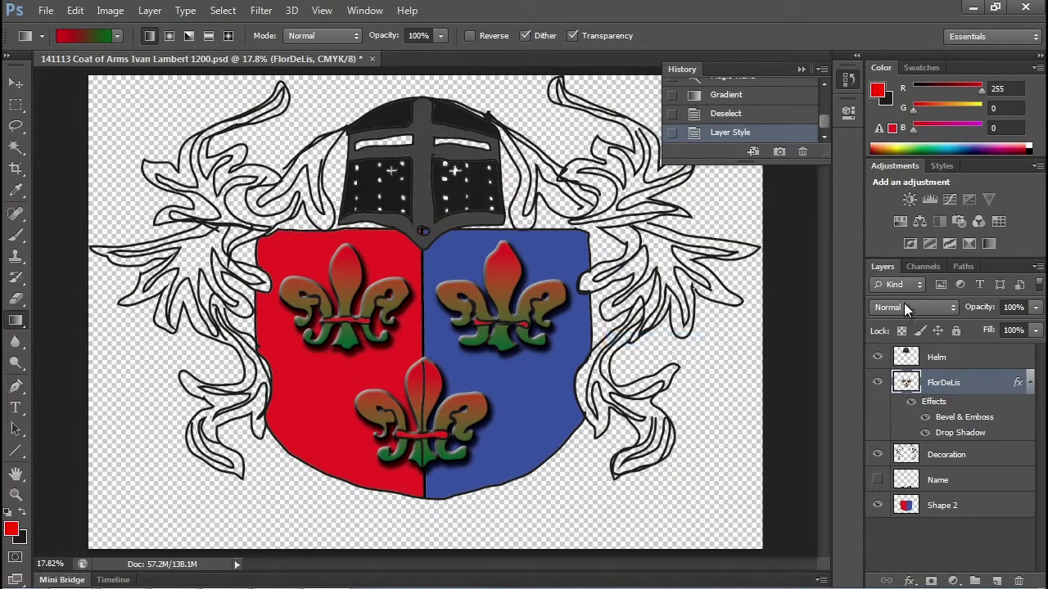
click(944, 361)
right_click(947, 361)
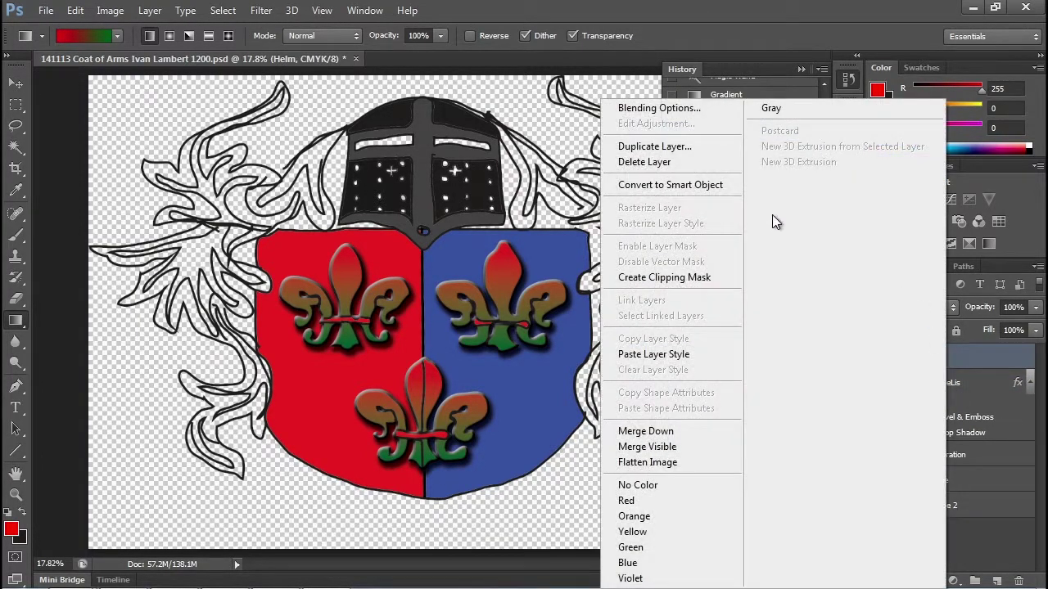
click(667, 355)
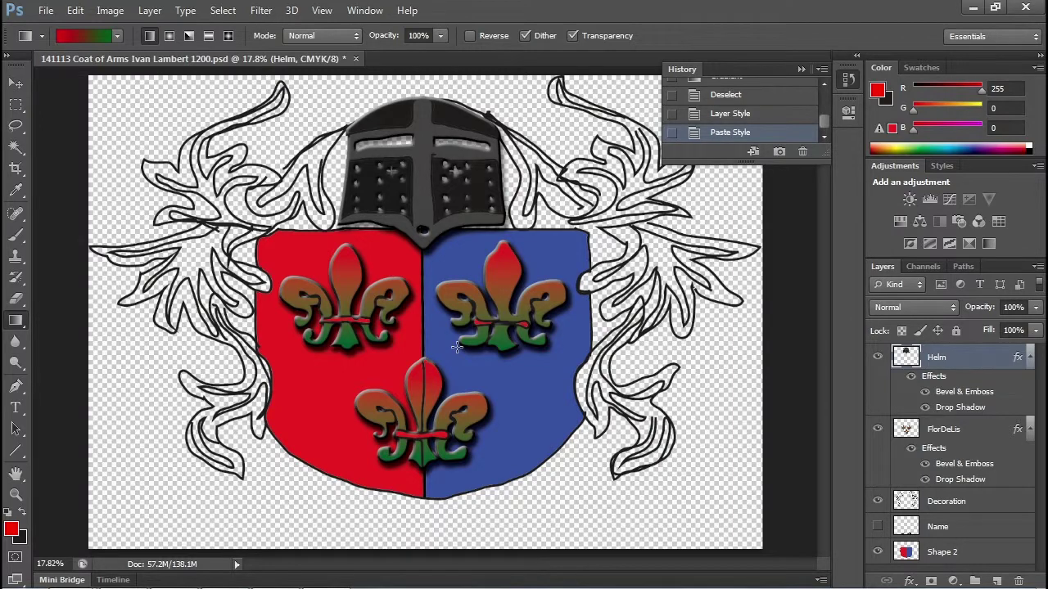
right_click(936, 367)
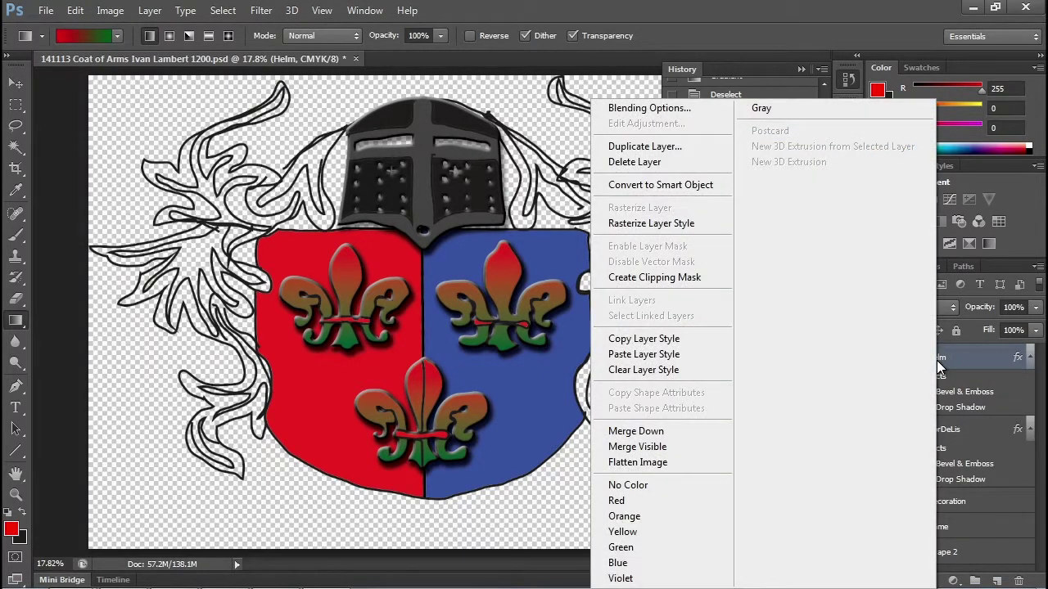
click(651, 115)
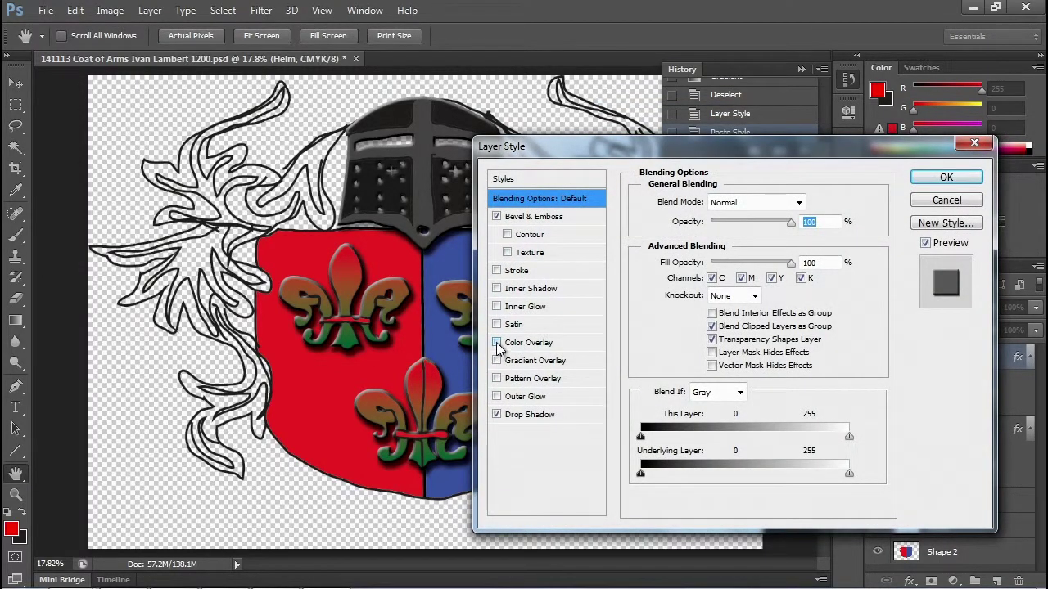
Give the helm a bright yellow (#ffeb00) Outer Glow with spread 14
click(528, 398)
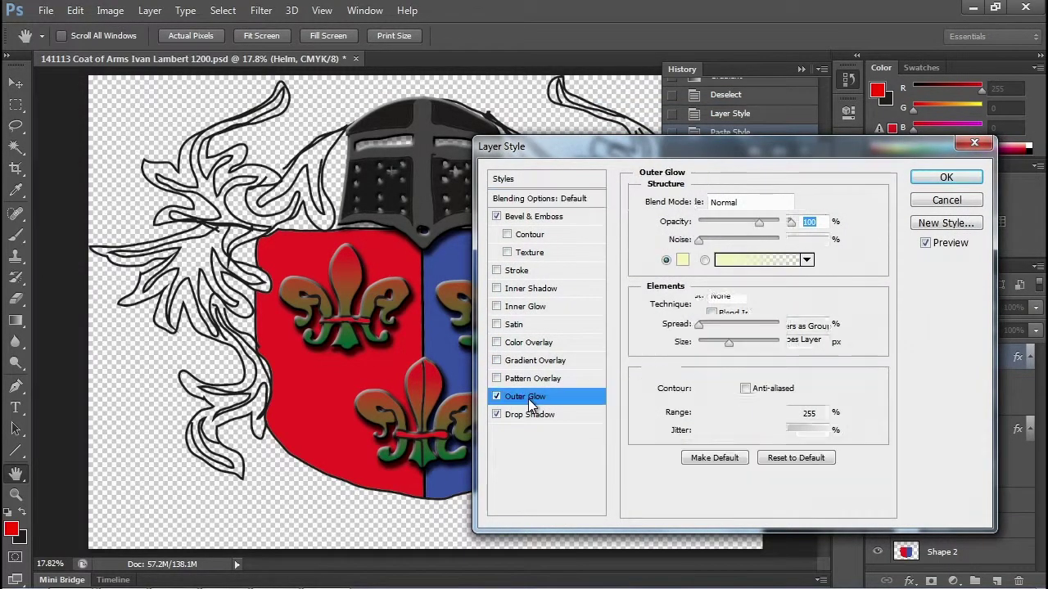
drag(659, 153, 771, 177)
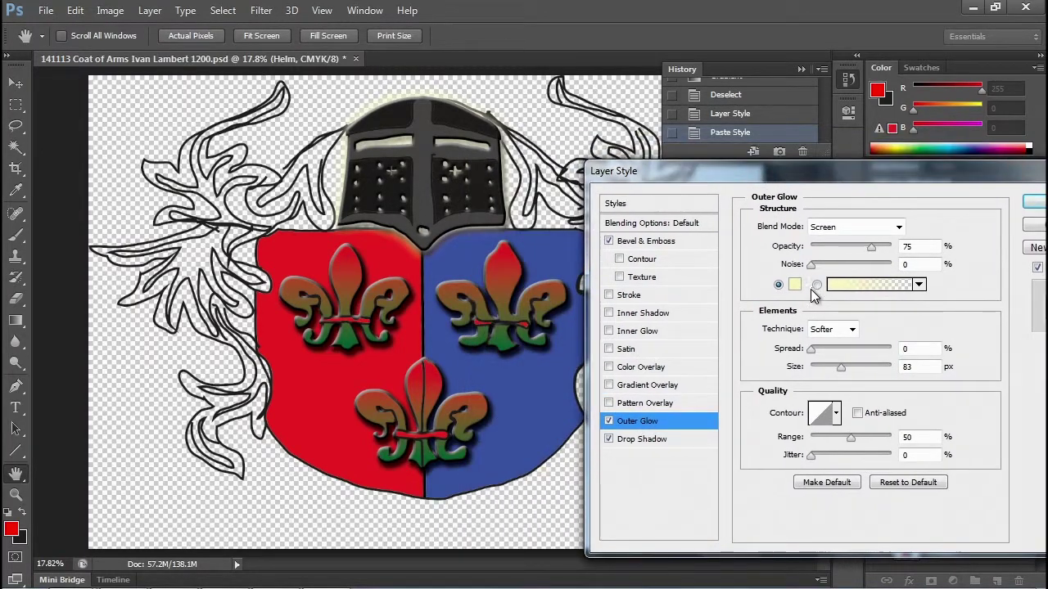
click(795, 285)
drag(417, 164, 512, 135)
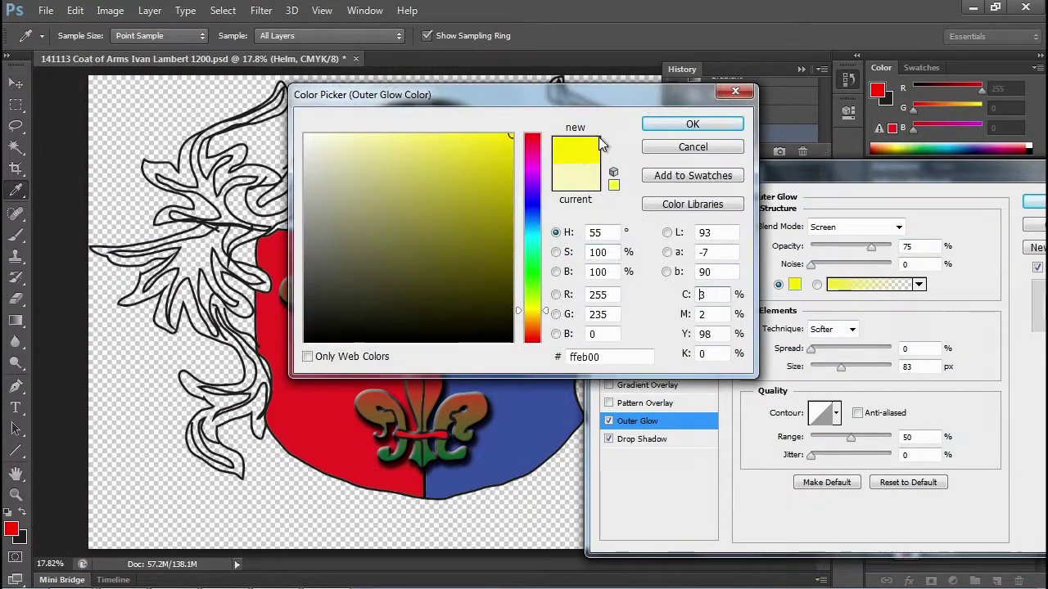
click(691, 125)
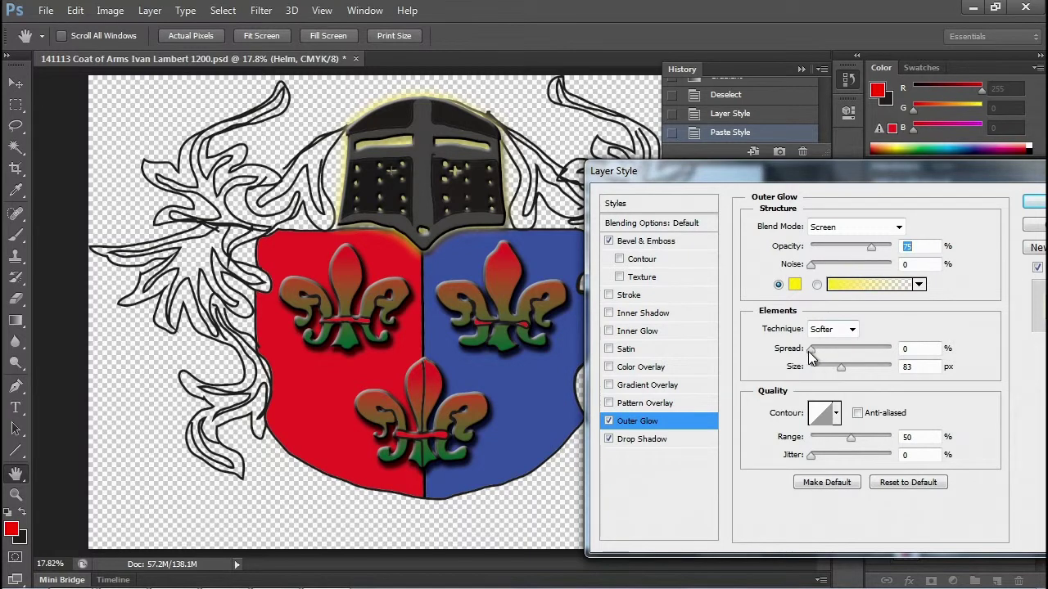
drag(808, 352, 840, 369)
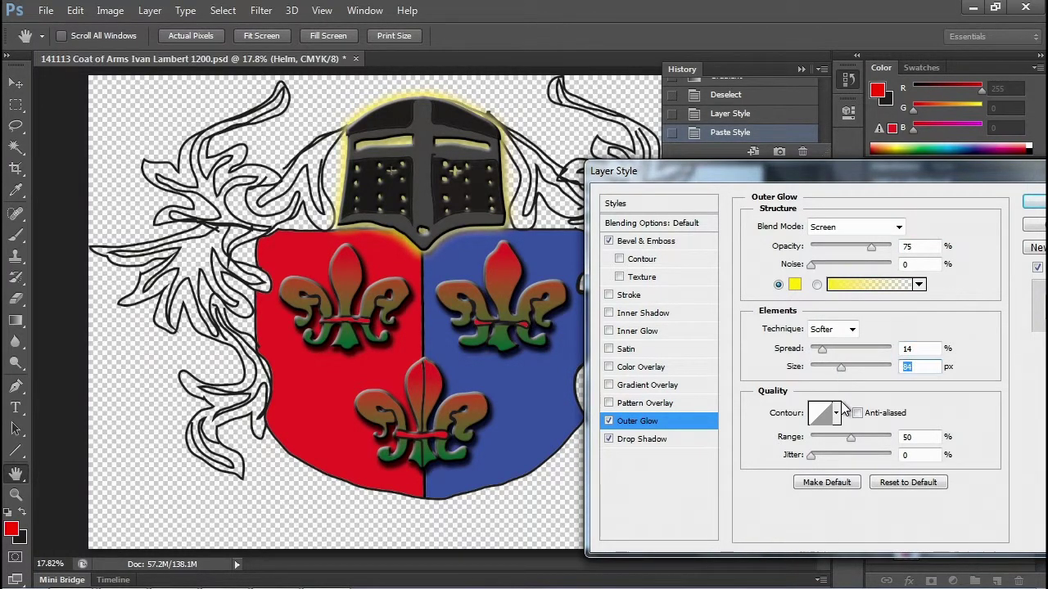
Add a magenta Inner Glow in Normal mode, size 98 px, opacity 100%
click(609, 332)
click(643, 340)
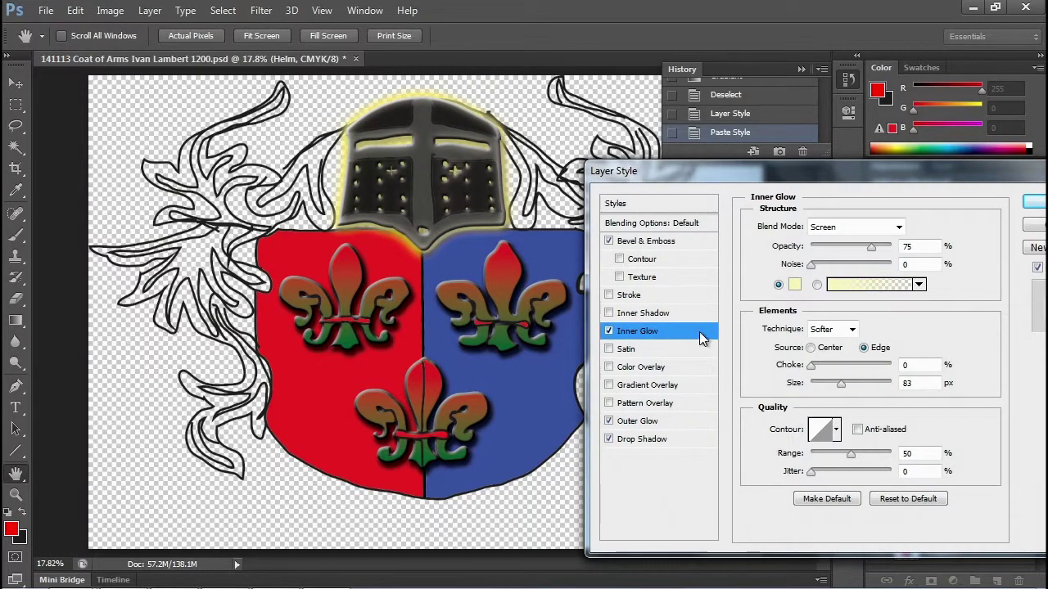
click(796, 287)
drag(474, 213, 527, 120)
click(532, 162)
click(679, 124)
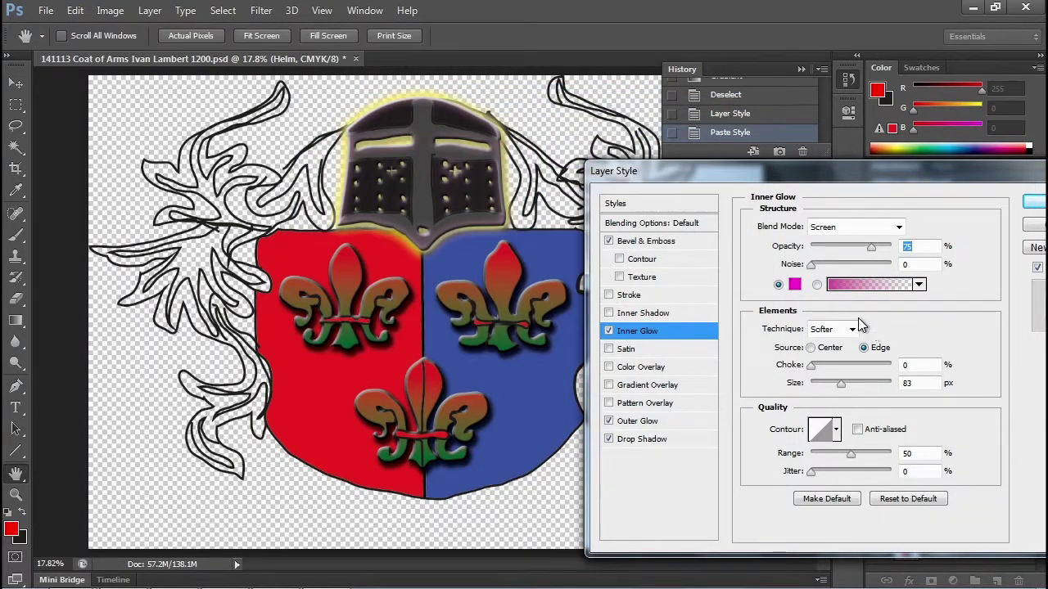
click(852, 228)
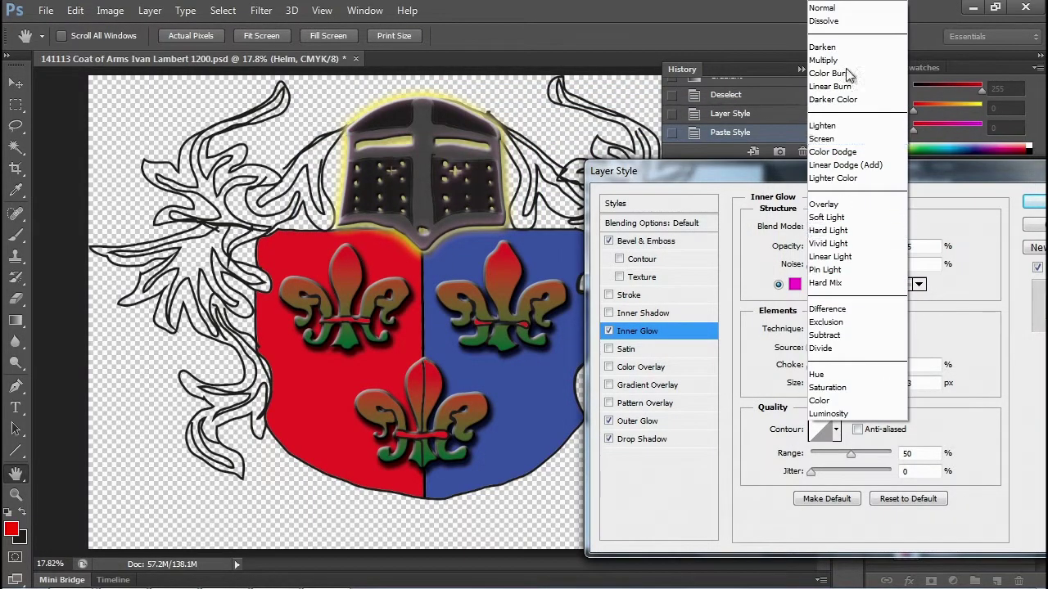
click(823, 7)
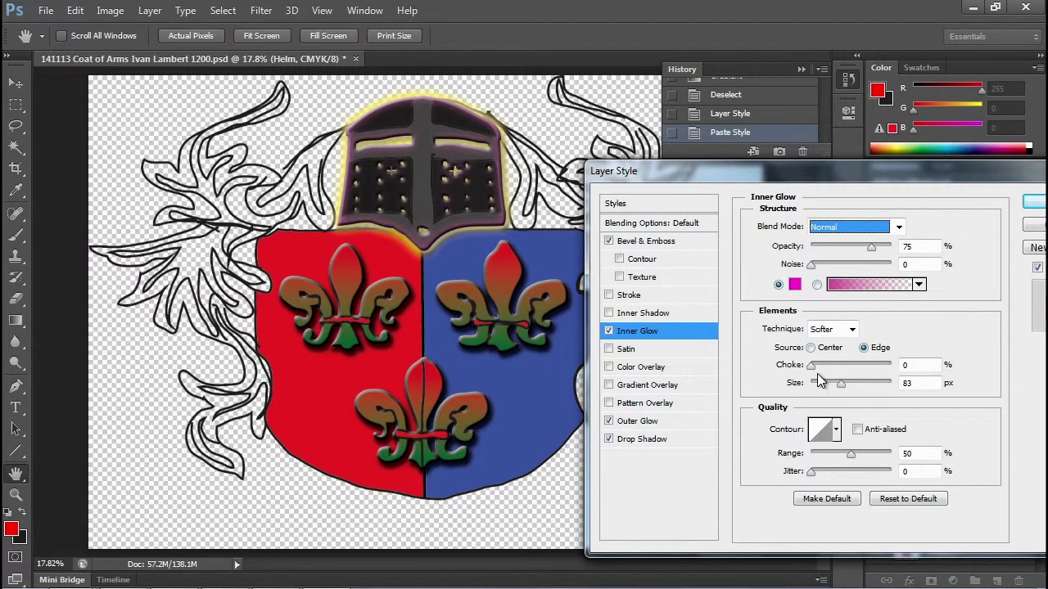
mouse_move(841, 383)
mouse_down()
mouse_move(861, 385)
mouse_move(847, 392)
mouse_up()
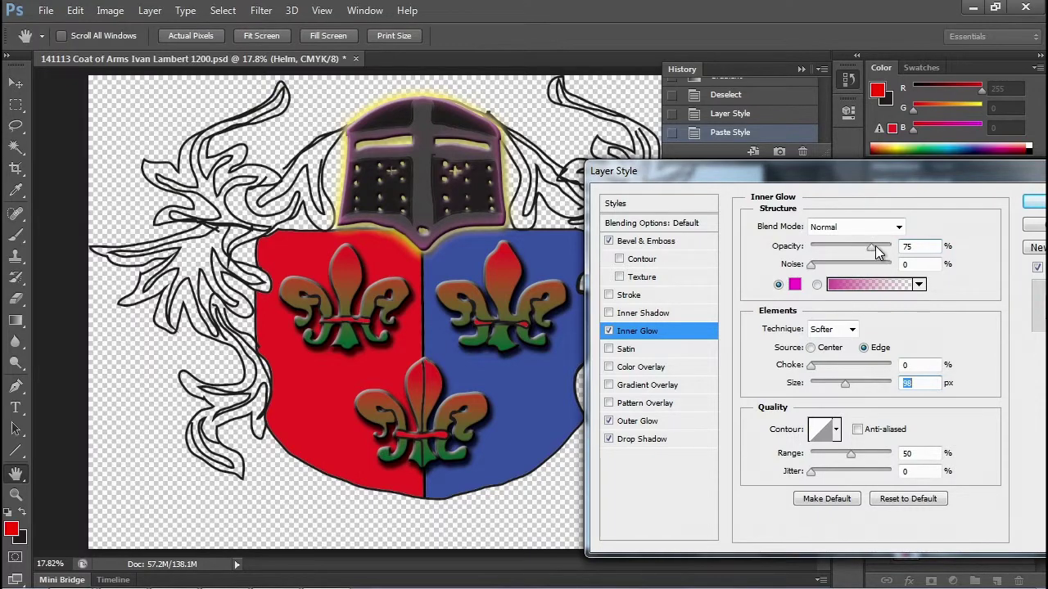
drag(872, 247, 898, 248)
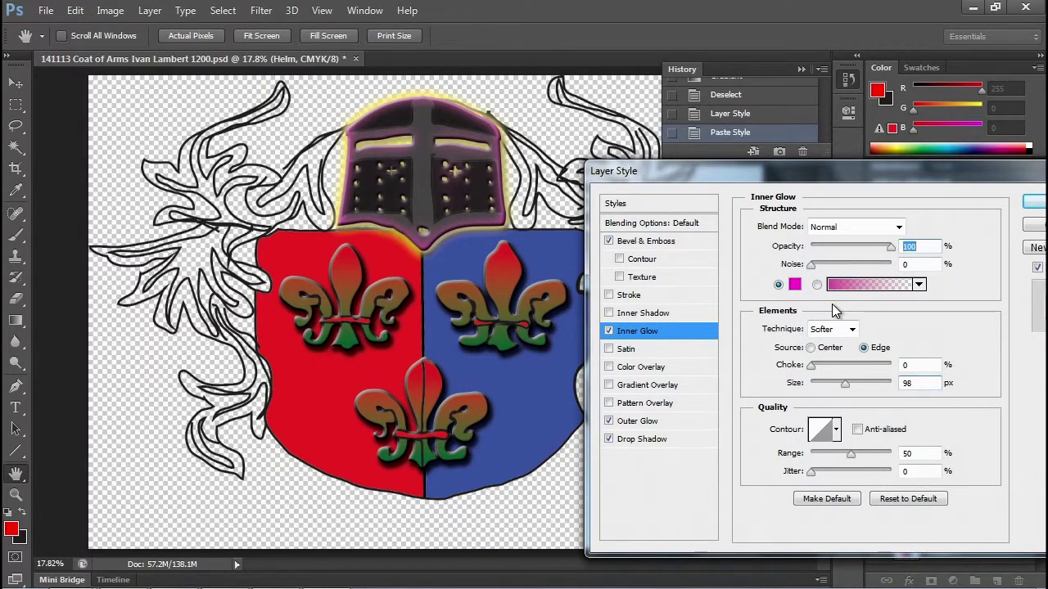